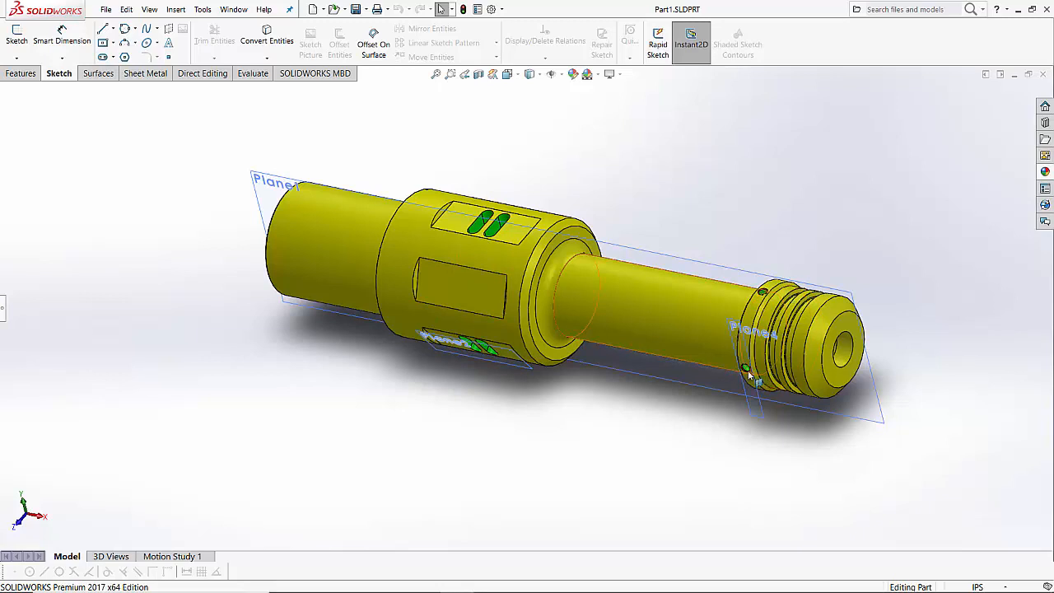
Minimize the SolidWorks part model and switch to GibbsCAM.
middle_drag(690, 225, 706, 176)
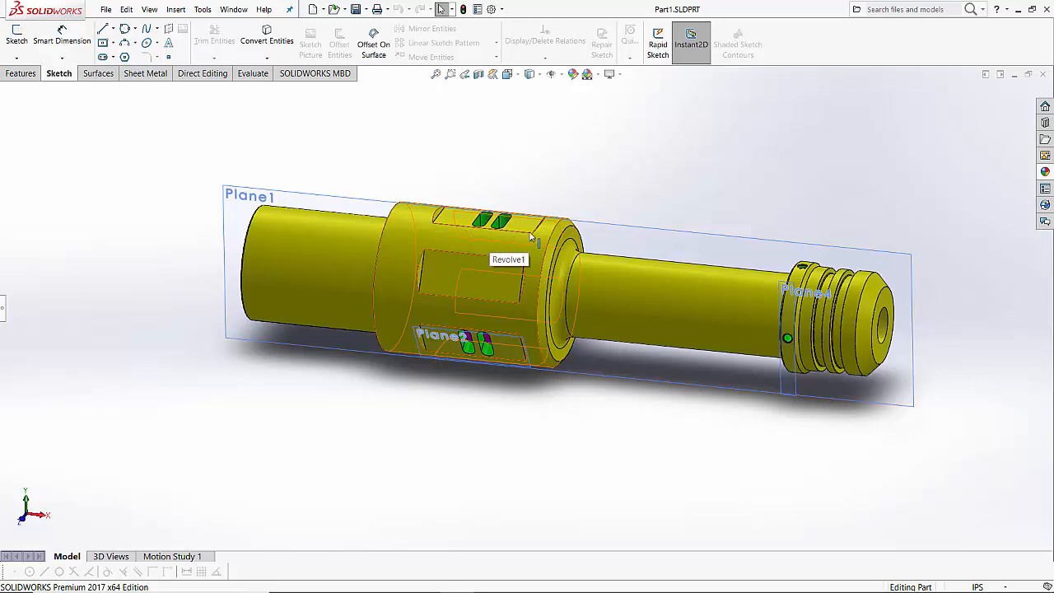
click(1019, 11)
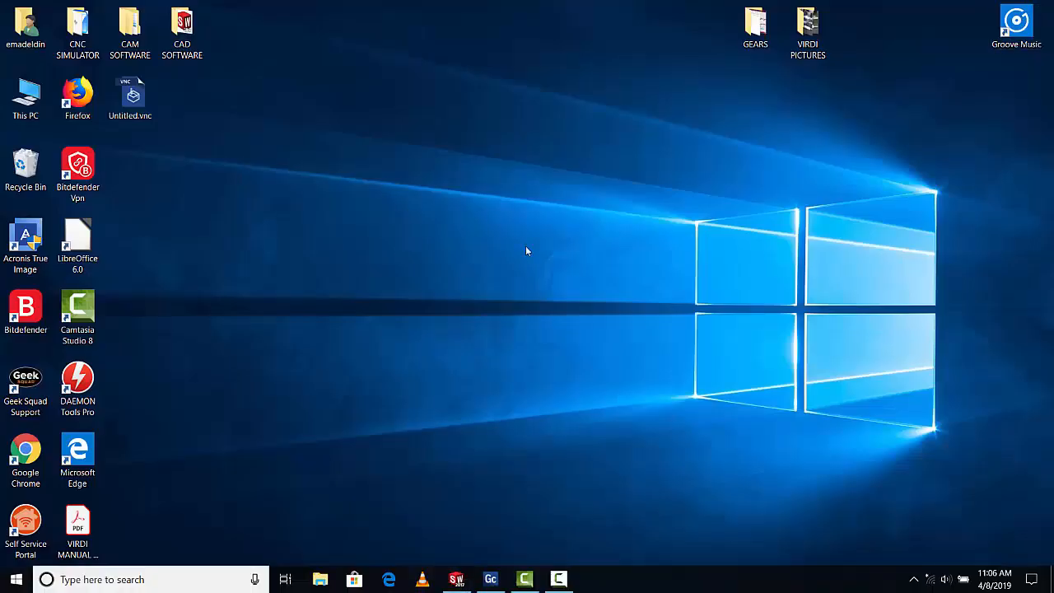
click(490, 579)
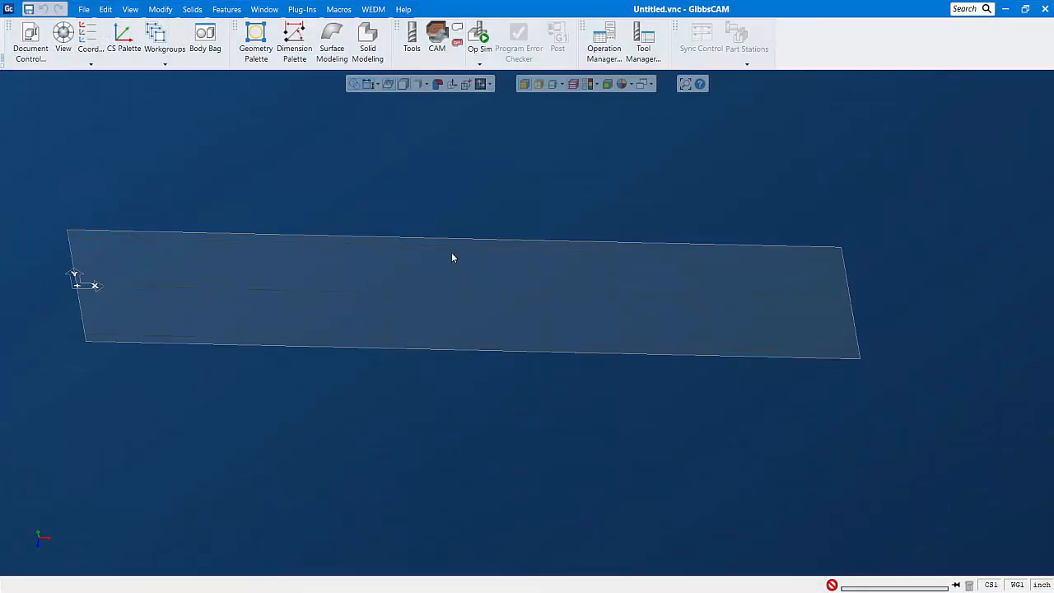
Import the Parasolid file Part1.x_t from the first part folder and view it from the XY plane.
scroll(452, 257, down, 3)
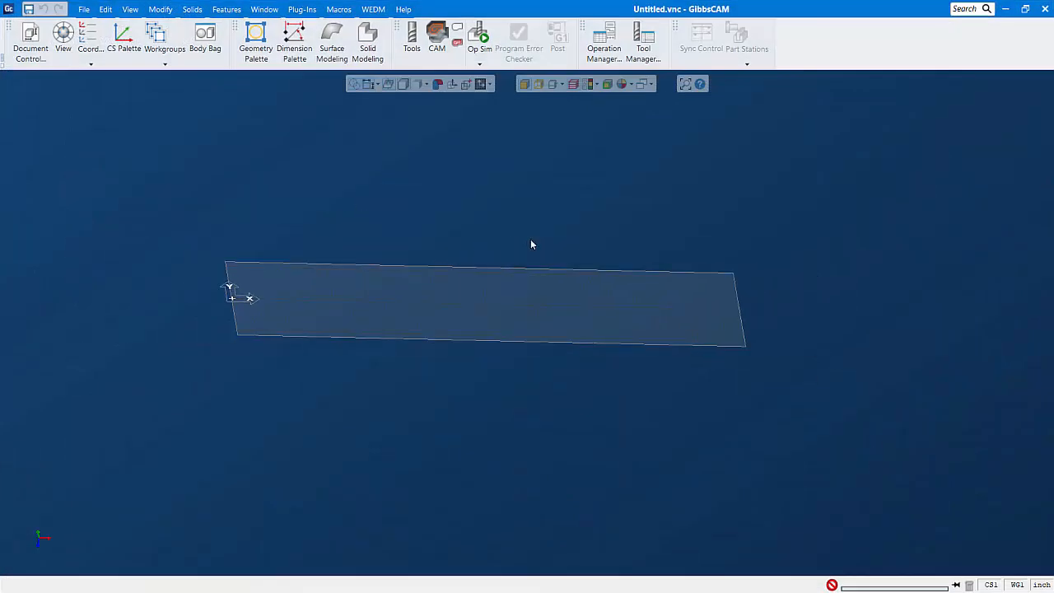
click(83, 10)
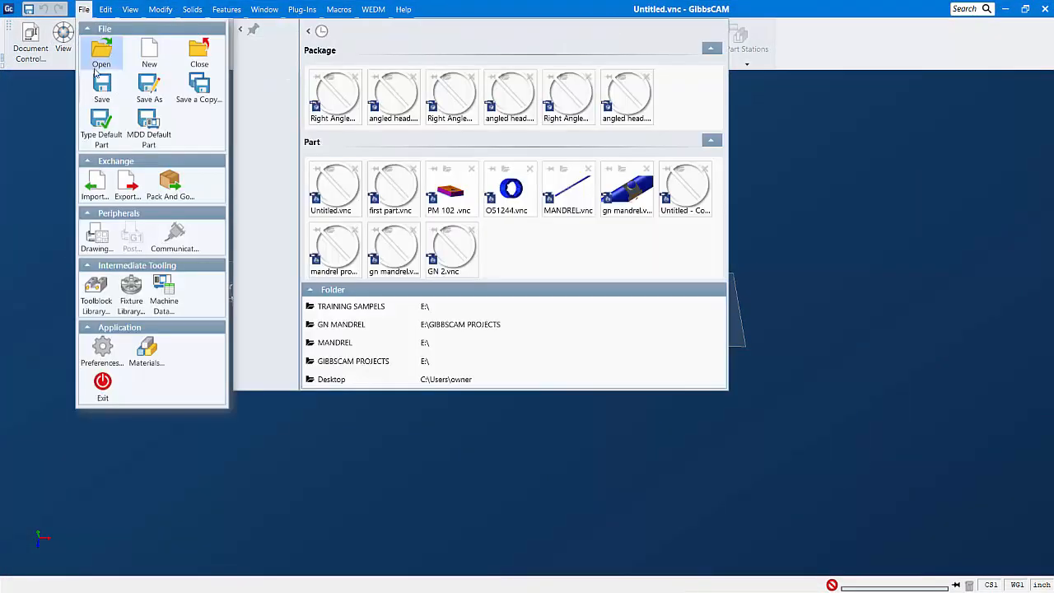
click(94, 188)
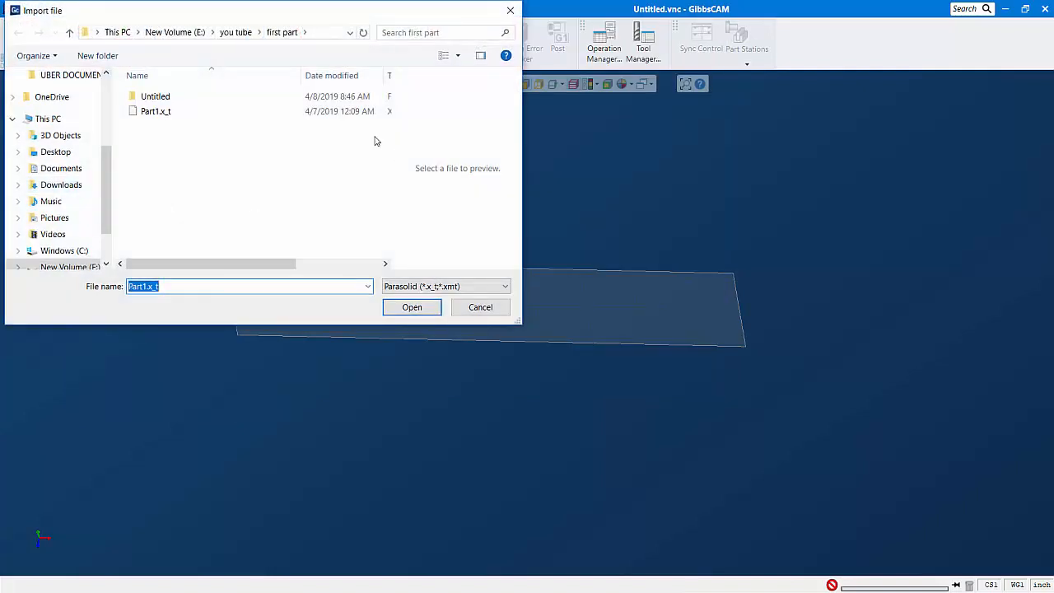
double_click(154, 117)
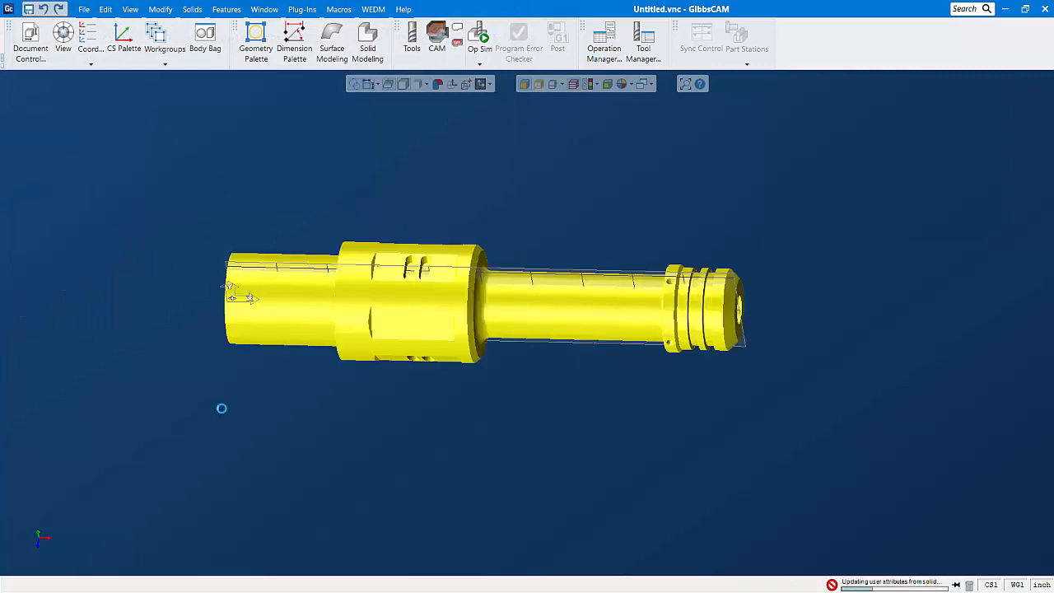
mouse_move(43, 531)
click(57, 513)
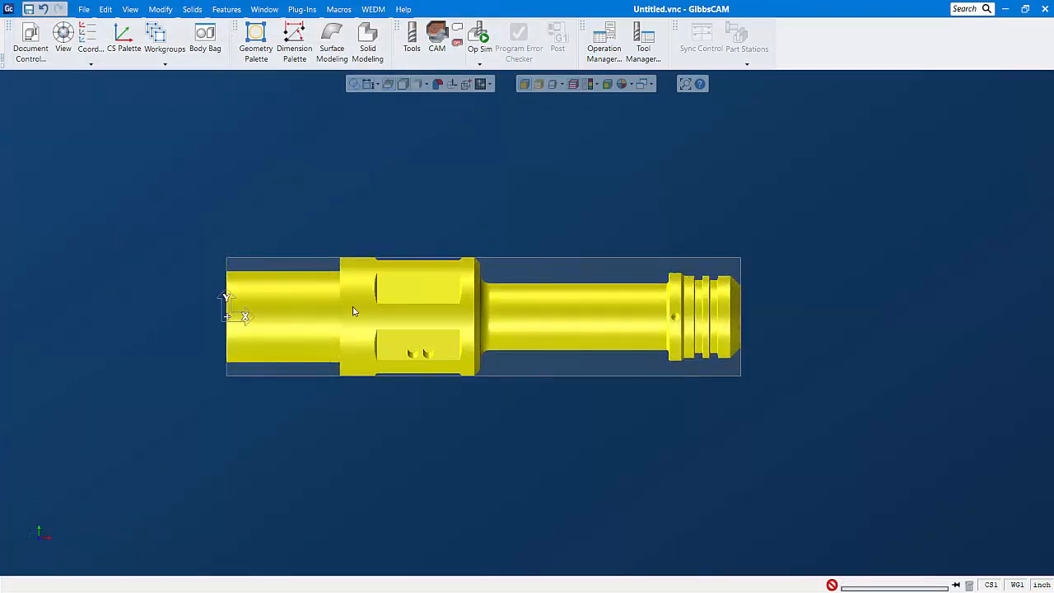
Create a new coordinate system and name it facing.
scroll(457, 228, down, 2)
middle_drag(465, 231, 456, 320)
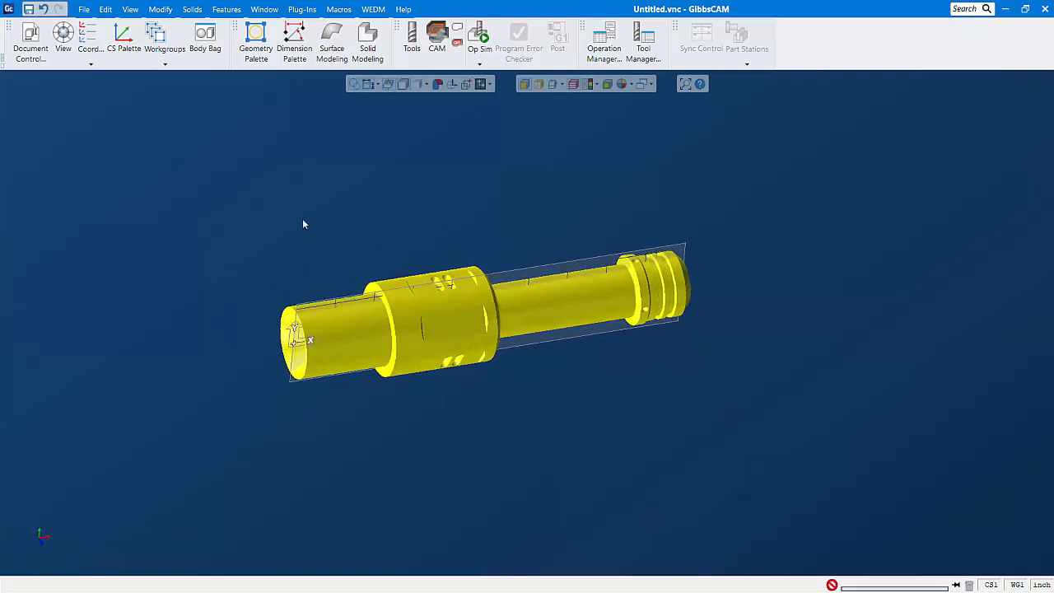
click(88, 34)
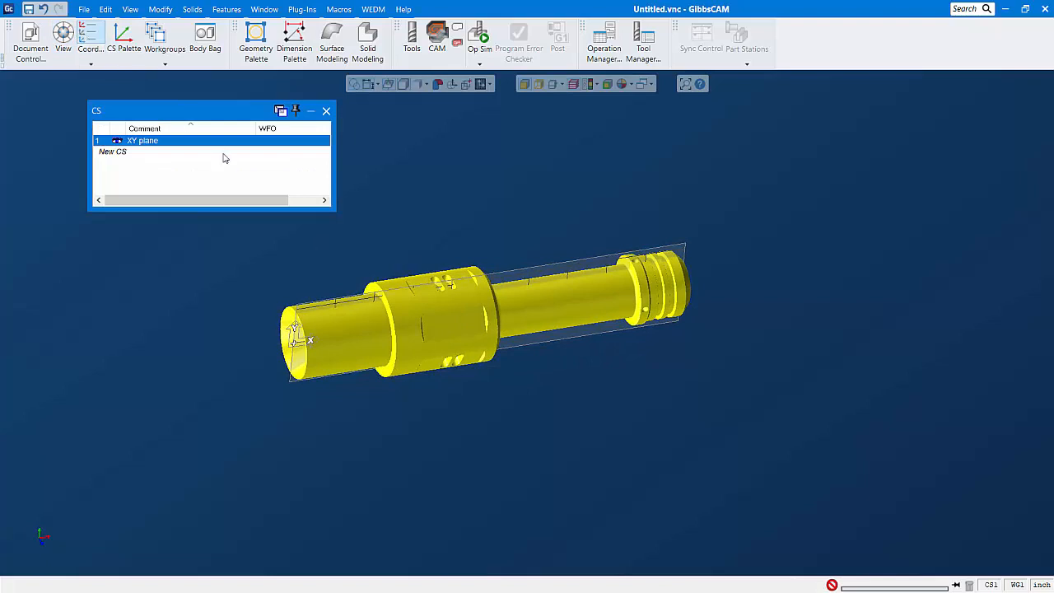
double_click(115, 152)
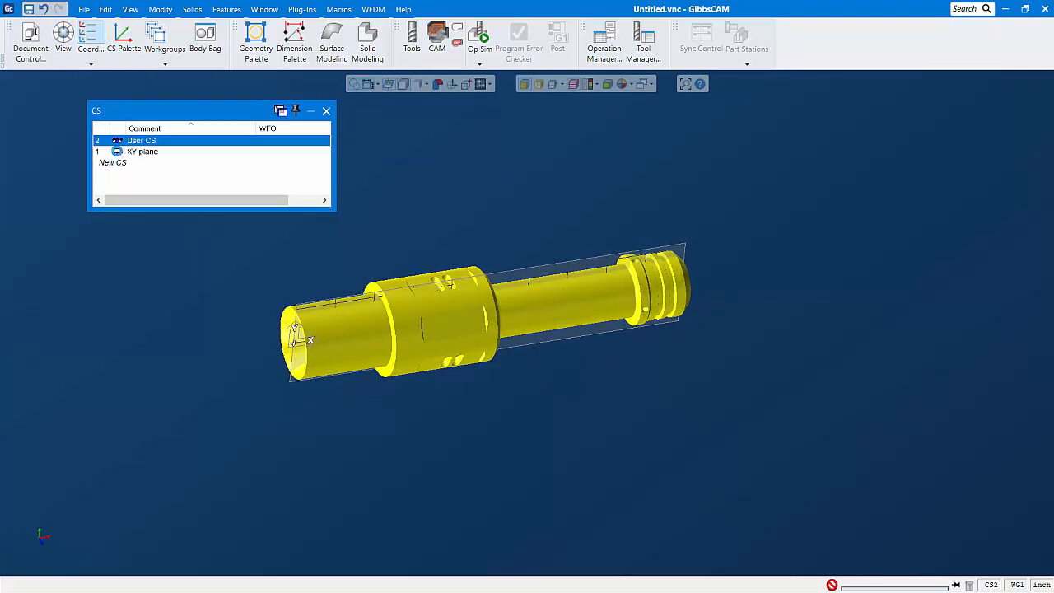
click(158, 145)
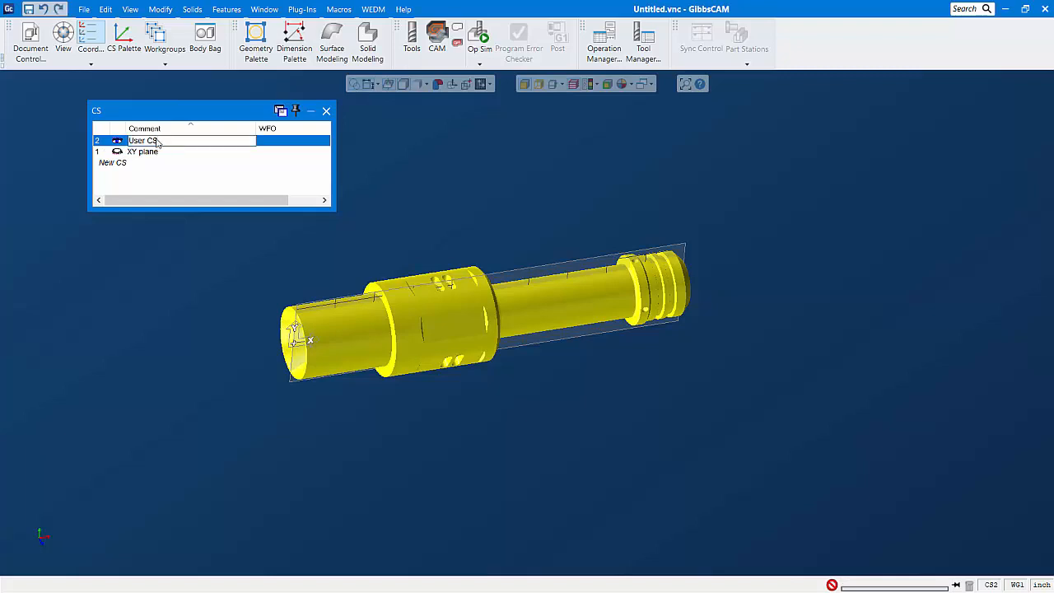
drag(159, 145, 104, 145)
key(Delete)
click(326, 110)
Align the new coordinate system to the flat face with the two slots on the large-diameter section.
click(495, 198)
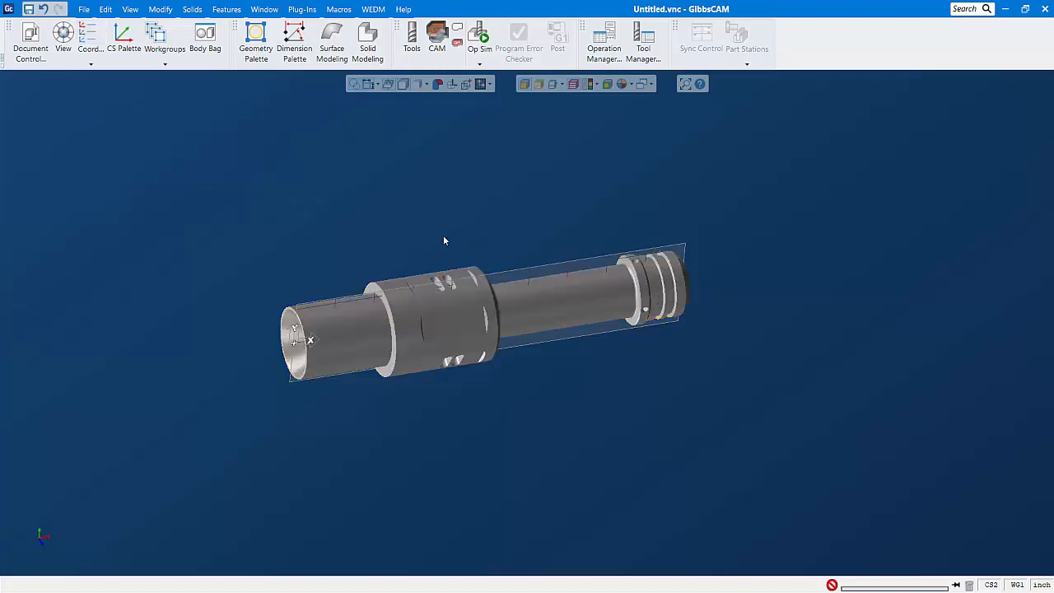
click(468, 288)
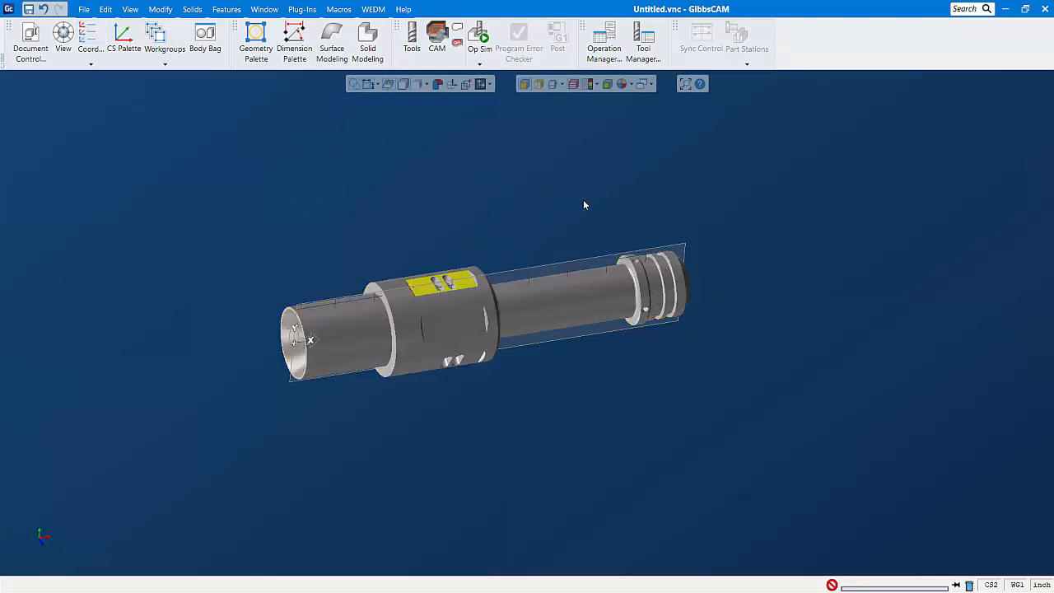
middle_drag(584, 200, 477, 291)
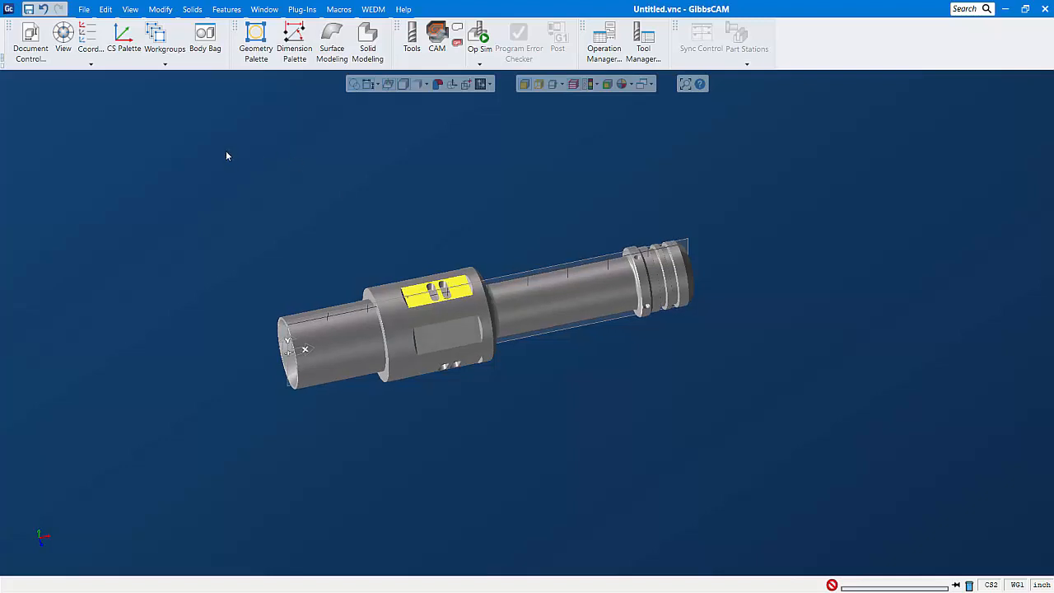
click(121, 37)
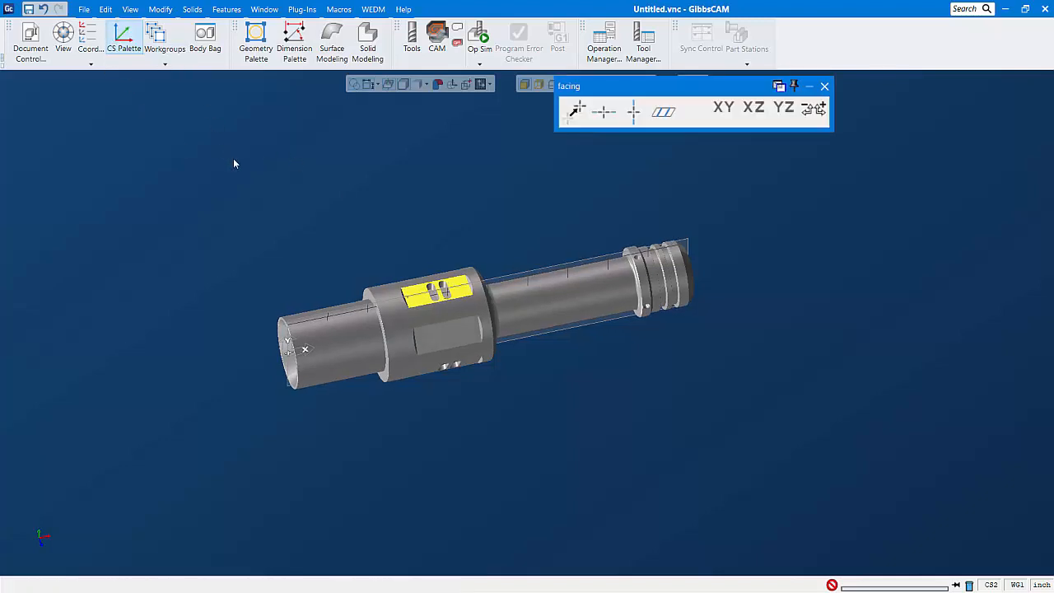
click(665, 115)
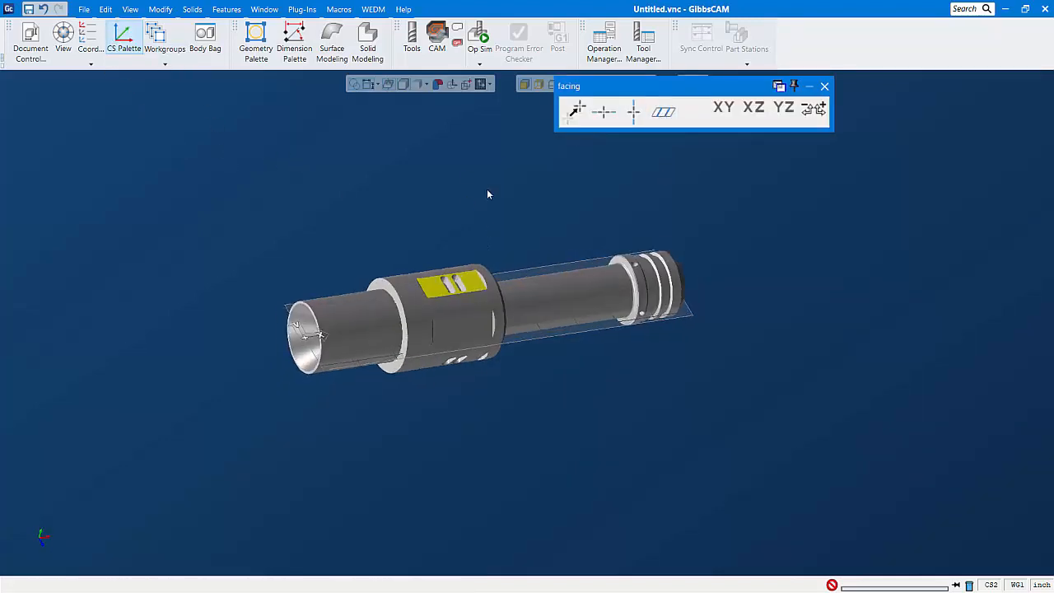
click(824, 87)
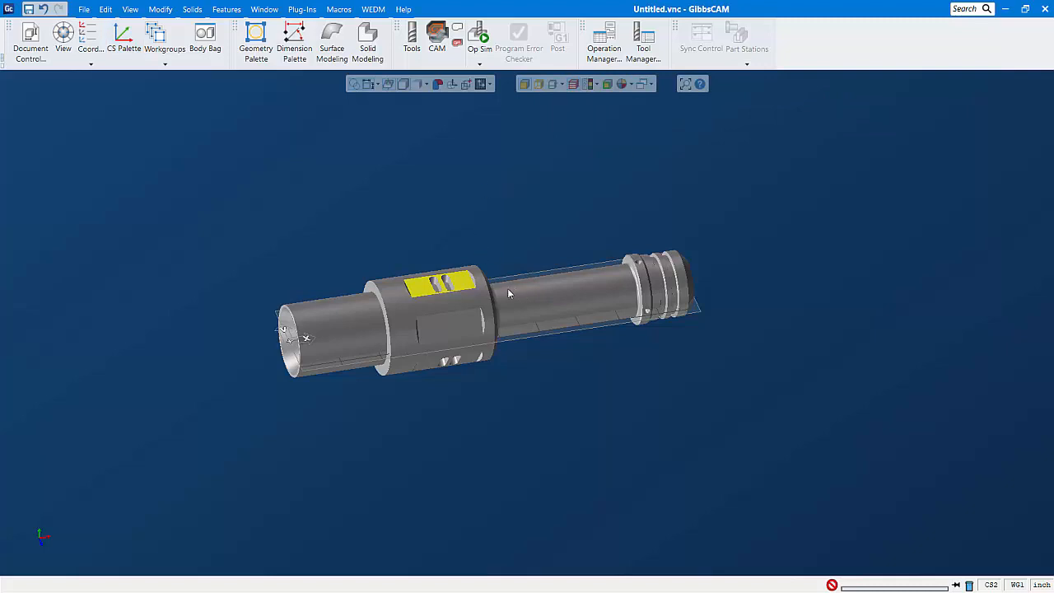
Extract the edges of the selected slotted flat face as geometry and put the solid into the body bag.
mouse_move(458, 295)
middle_down()
mouse_move(448, 243)
mouse_move(417, 236)
mouse_move(397, 378)
mouse_move(407, 247)
mouse_move(454, 275)
middle_up()
right_click(456, 279)
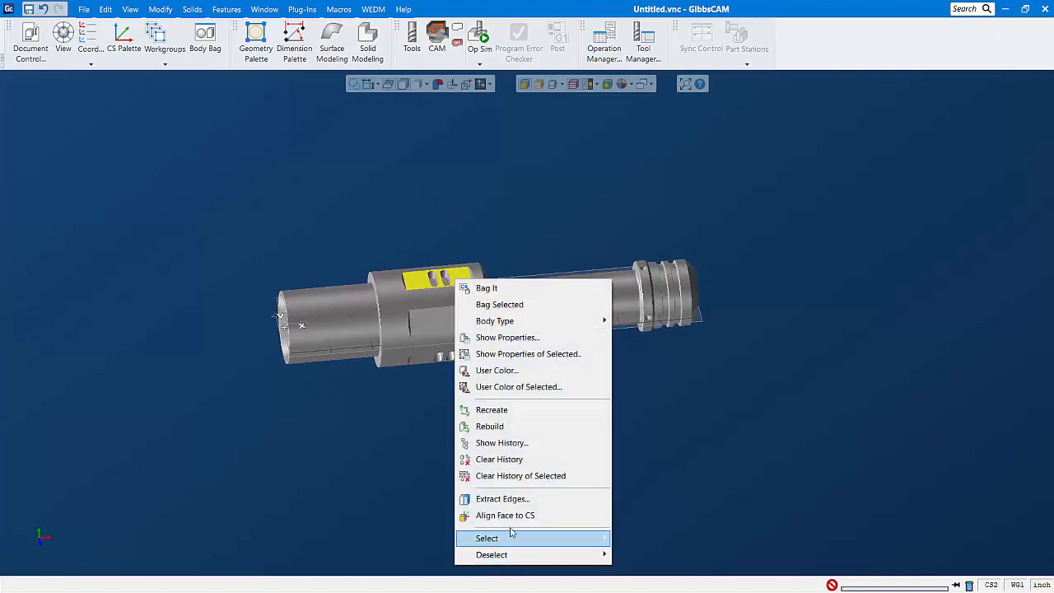
click(502, 498)
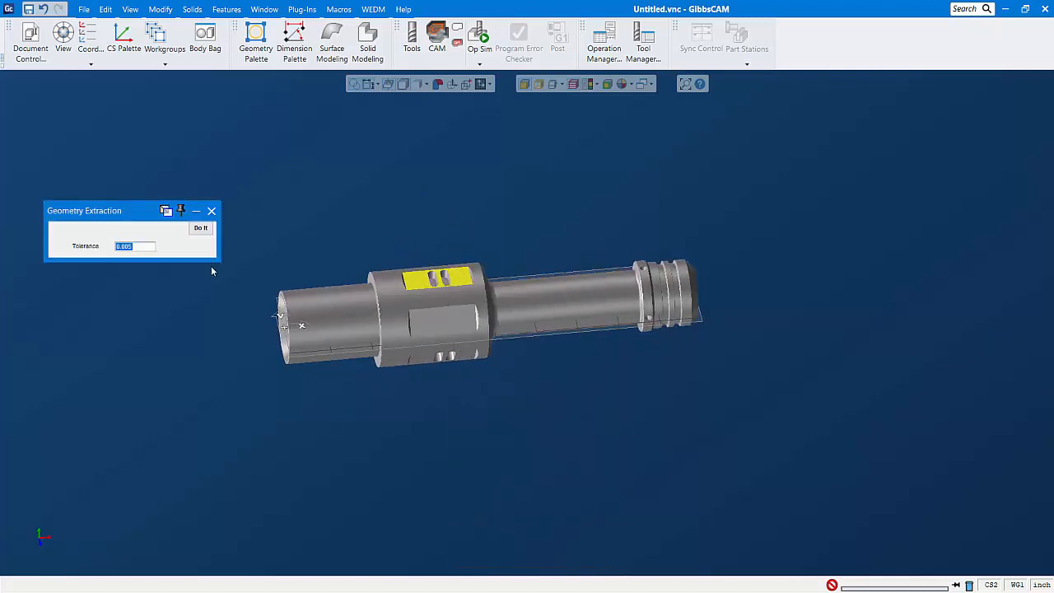
click(201, 228)
click(212, 211)
double_click(557, 307)
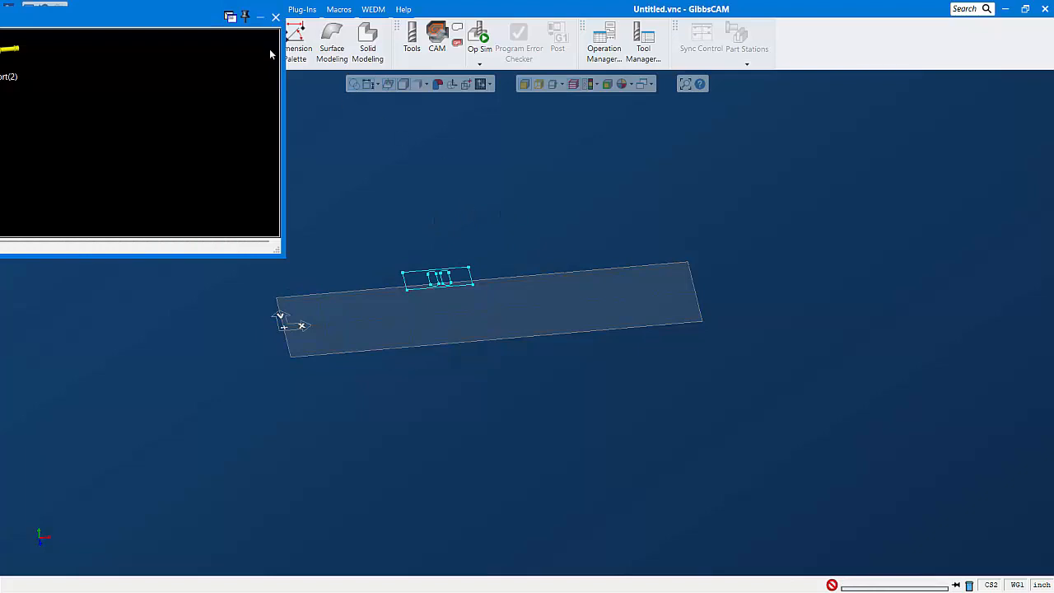
click(276, 17)
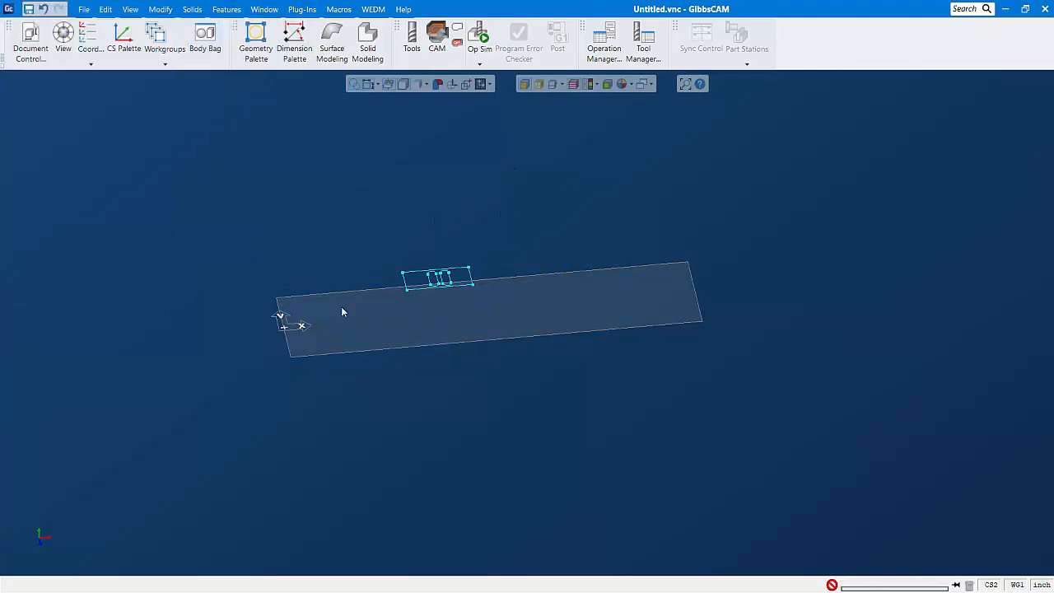
Delete the two extracted slot outlines in the plane view, keeping only the rectangle.
click(30, 512)
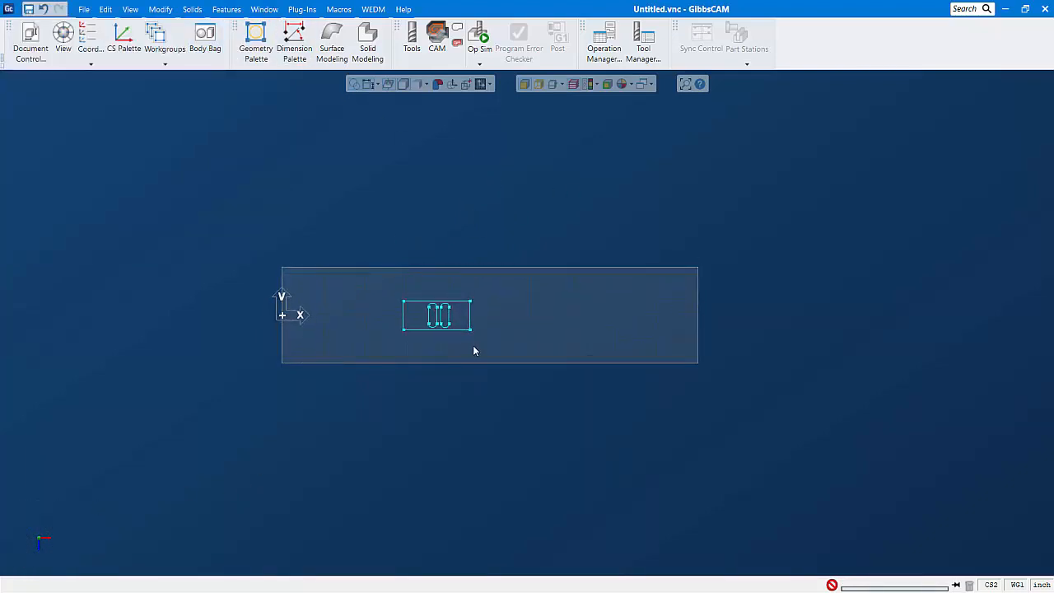
ctrl+double_click(437, 317)
key(Delete)
Create a line parallel to the rectangle's right edge, offset 0.5 inch toward the inside.
scroll(435, 301, up, 3)
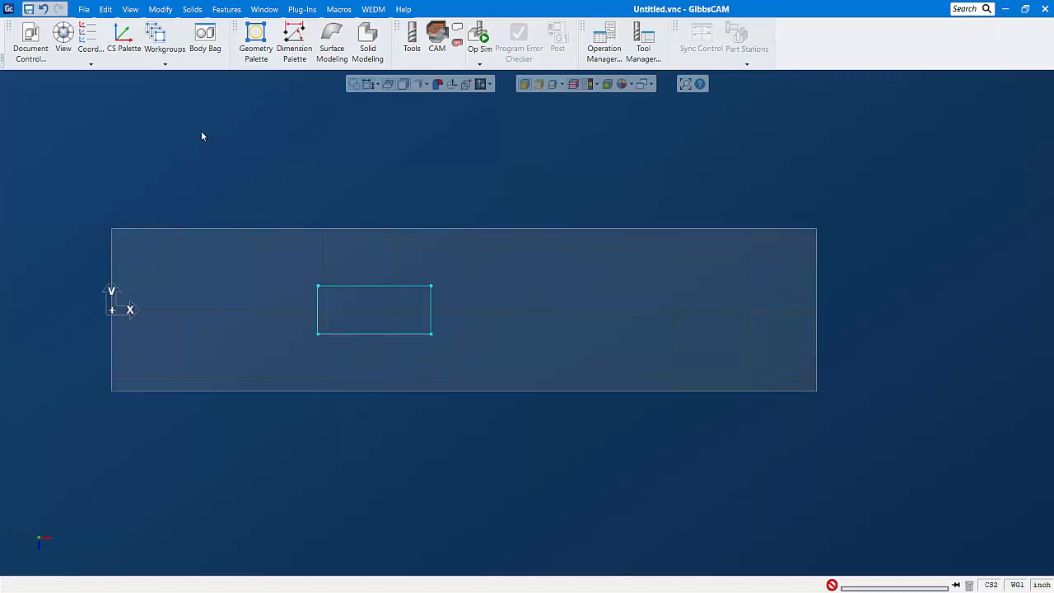
click(255, 41)
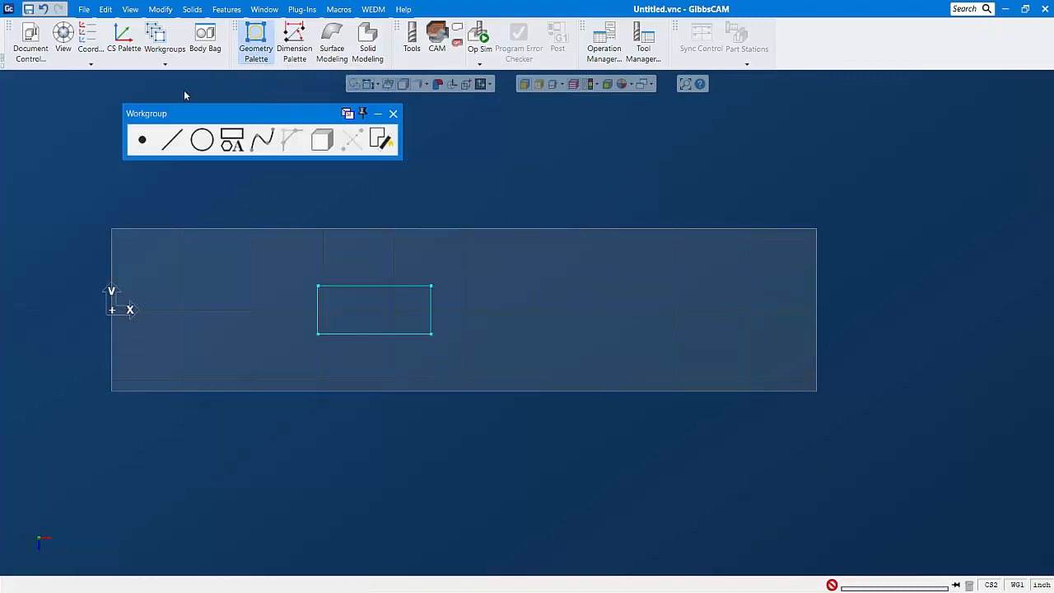
click(179, 142)
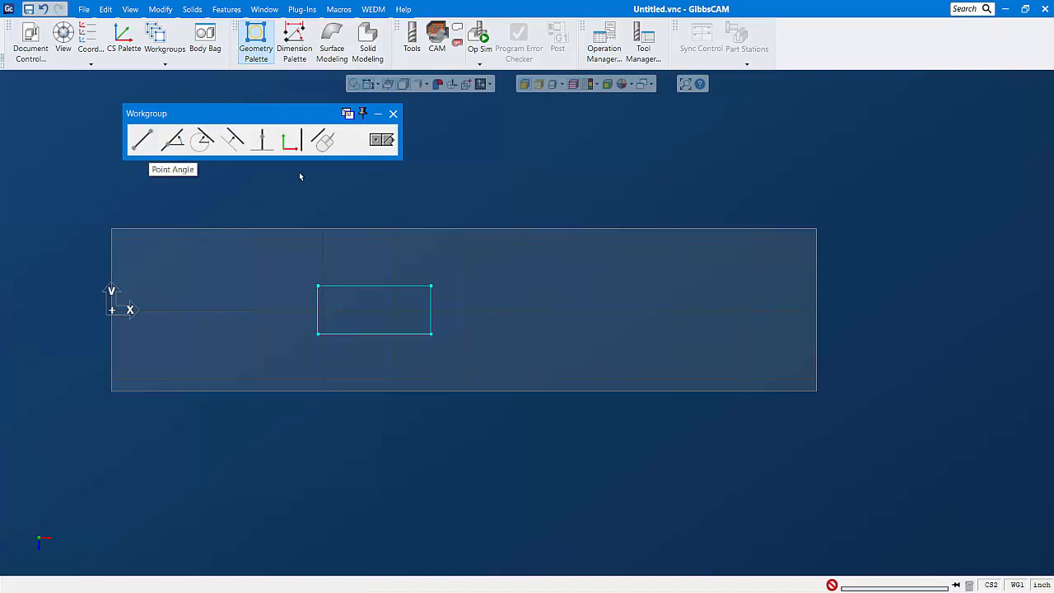
click(235, 140)
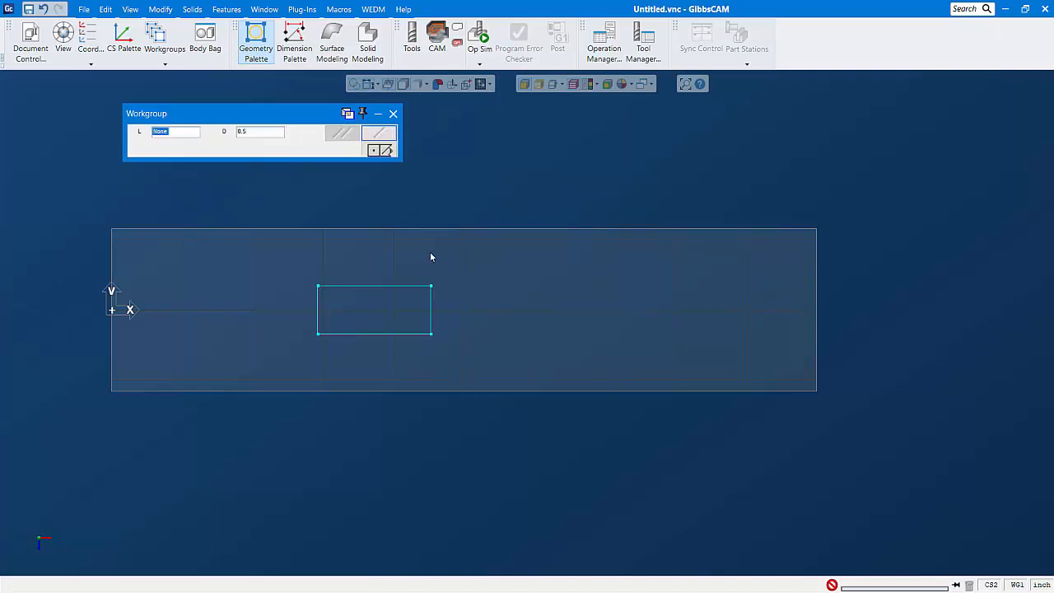
click(430, 319)
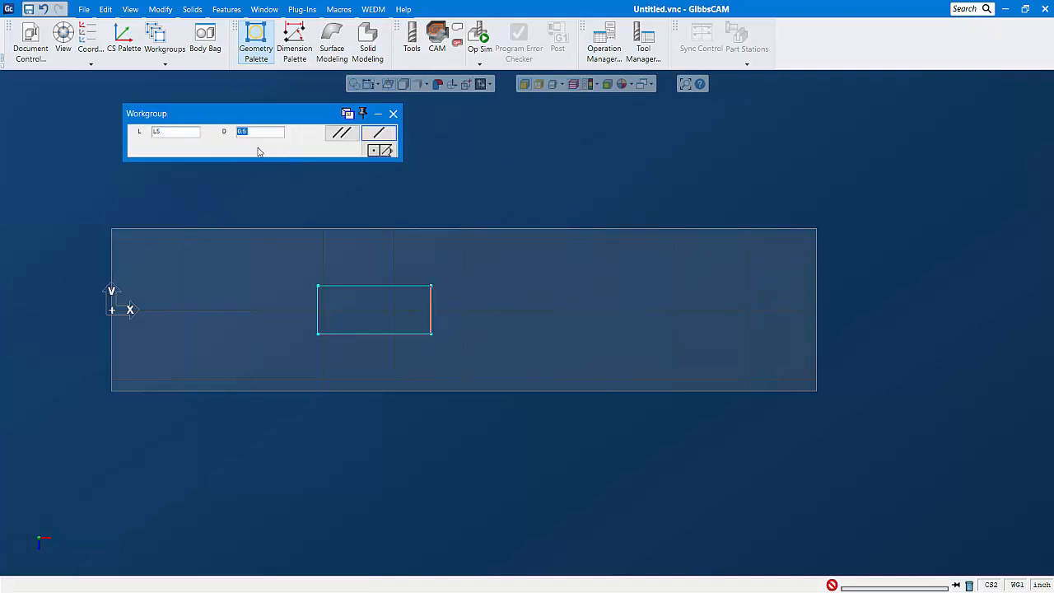
click(338, 137)
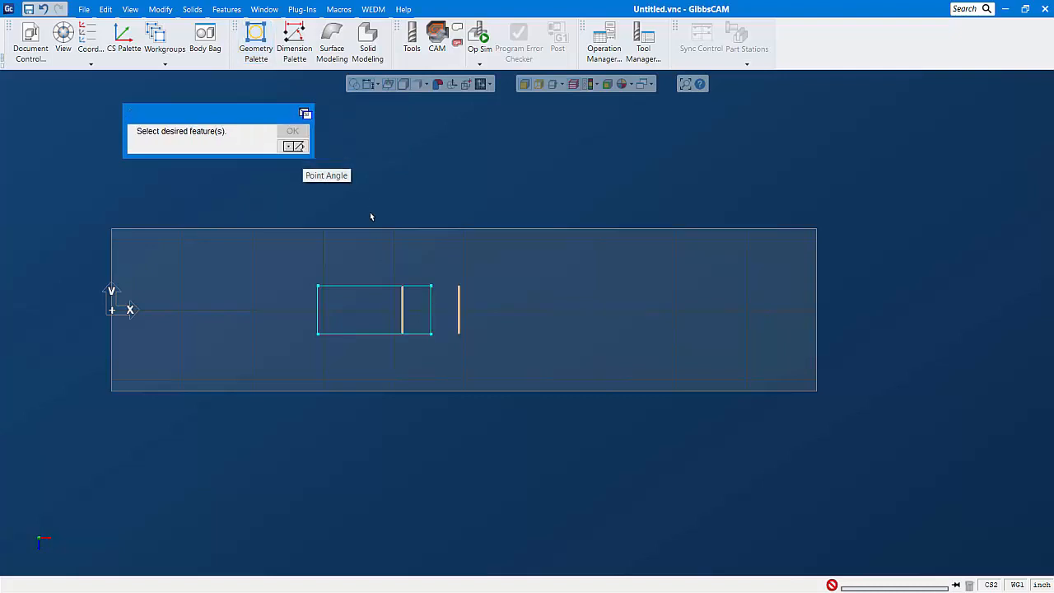
click(294, 146)
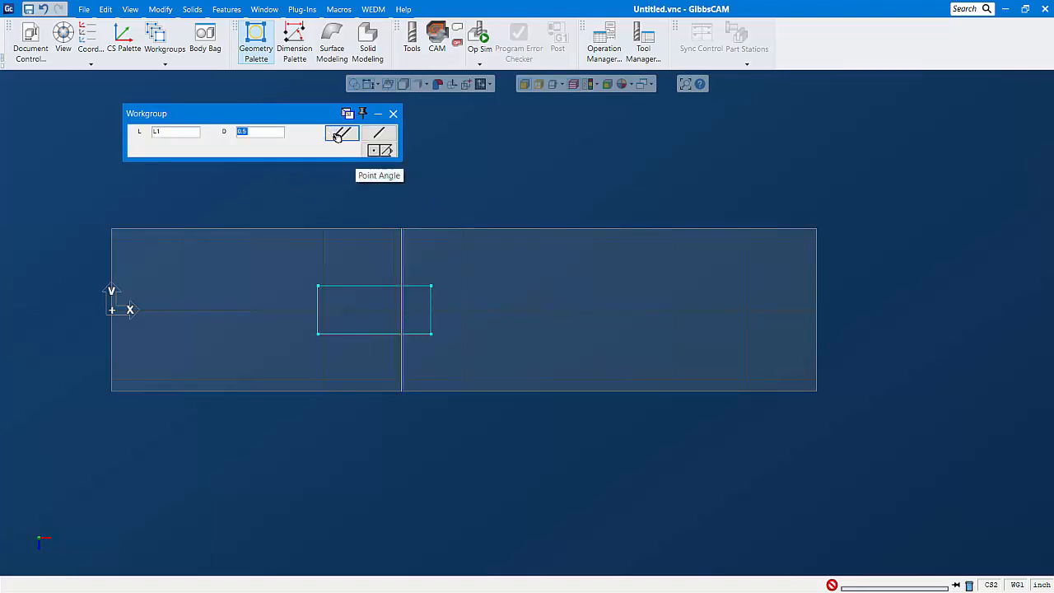
Add two more parallel vertical lines, each offset another 0.5 inch toward the rectangle's left edge.
click(336, 134)
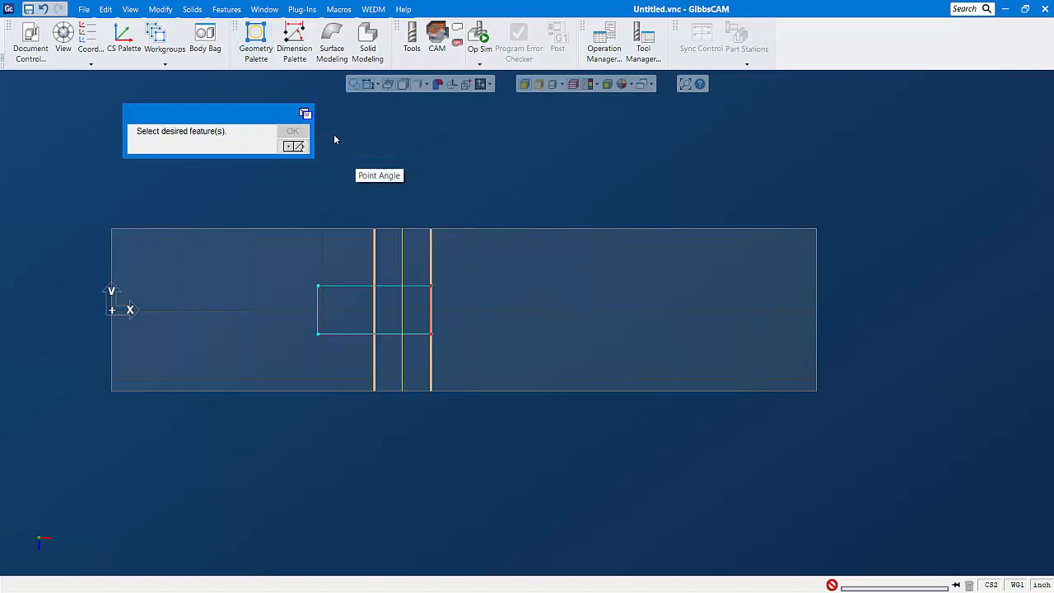
click(375, 313)
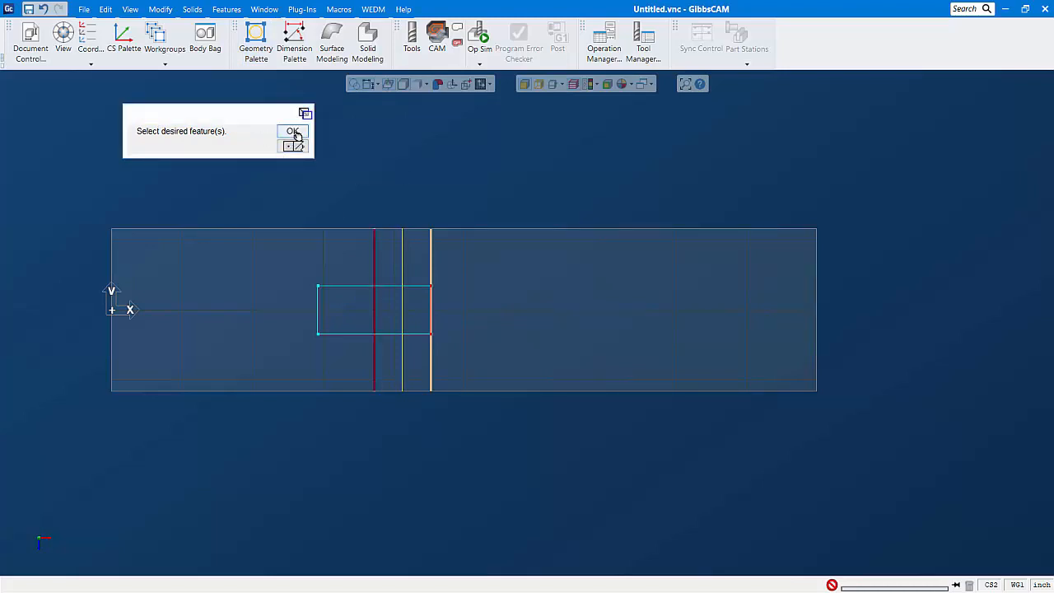
click(294, 134)
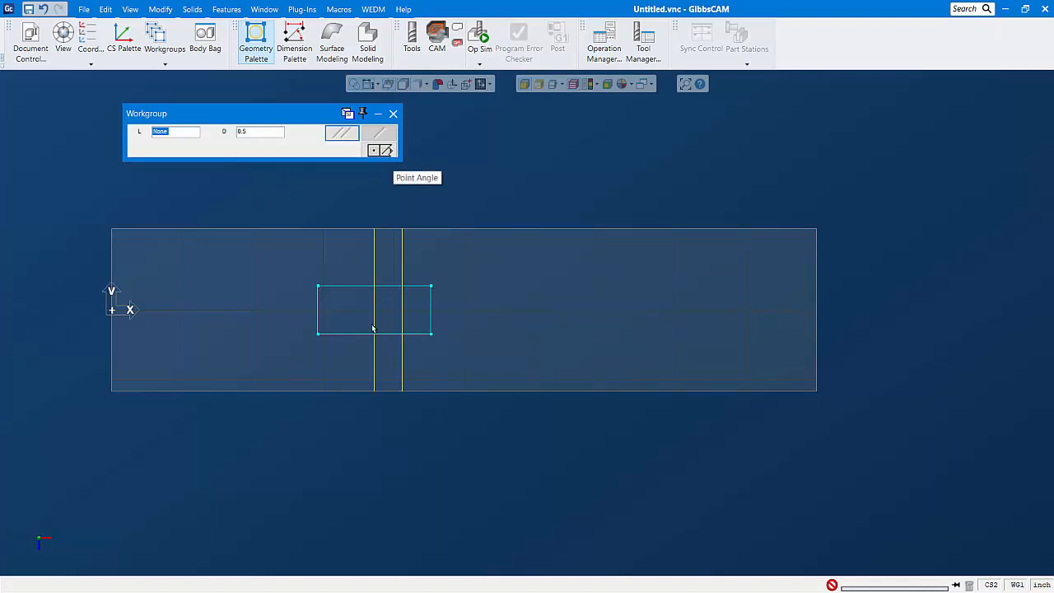
click(341, 132)
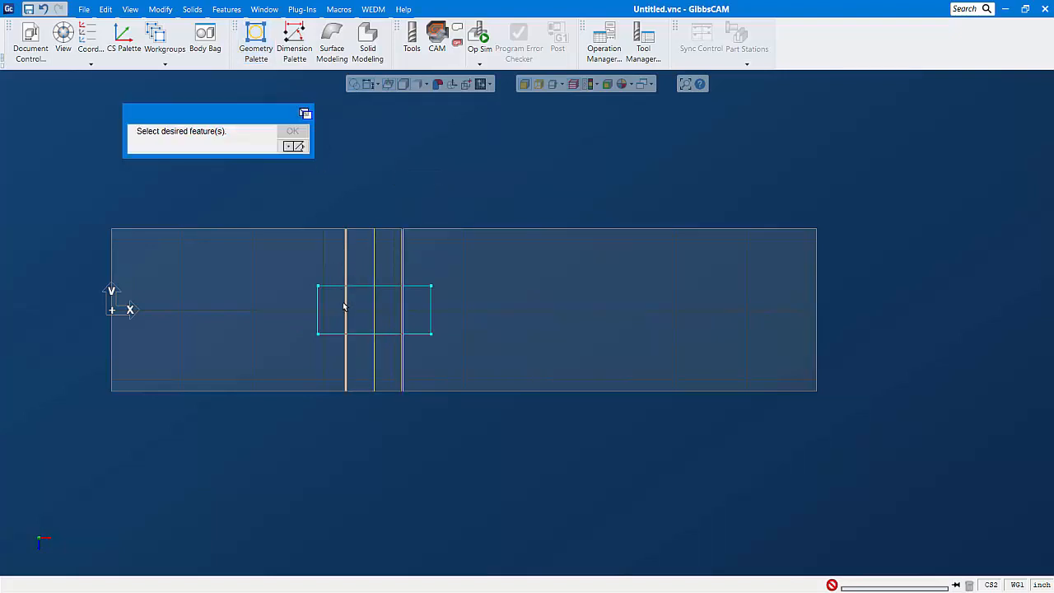
click(345, 309)
click(293, 134)
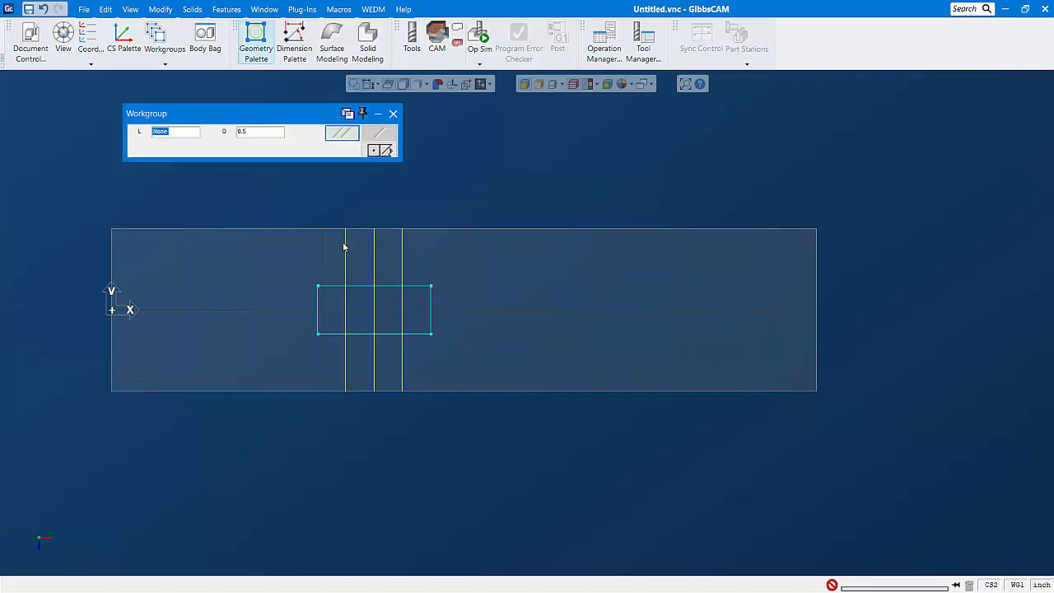
Create a line parallel to the rectangle's upper edge, offset 0.5 inch above the rectangle.
click(365, 285)
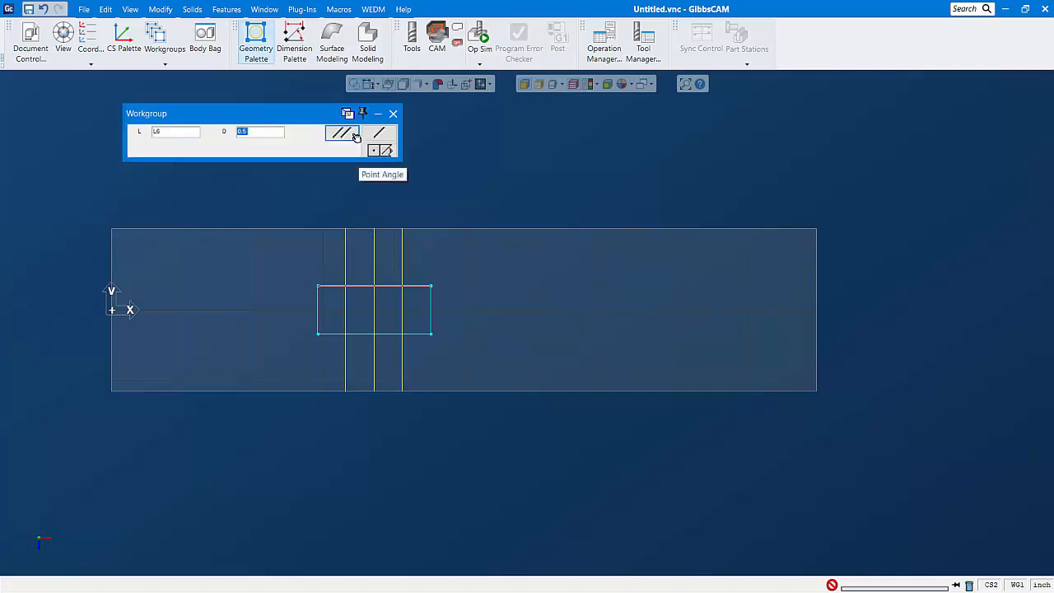
click(370, 151)
click(389, 258)
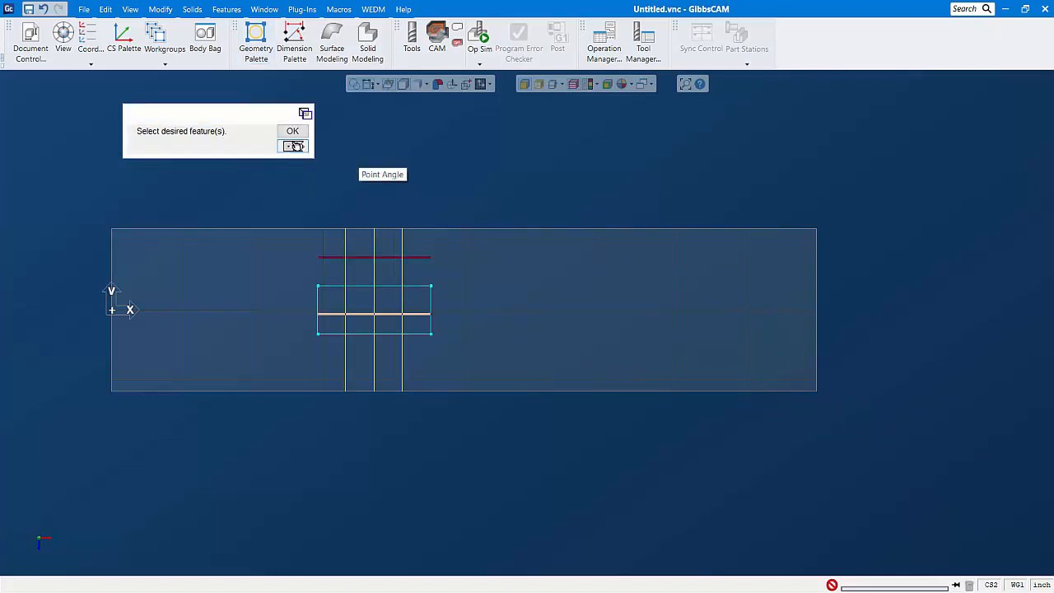
click(293, 133)
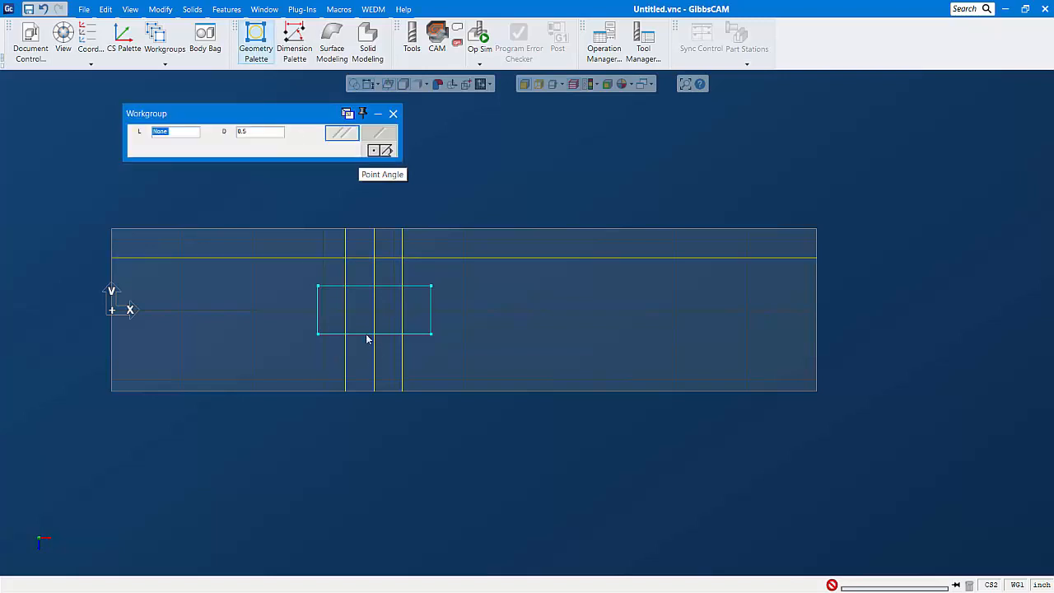
Create a line parallel to the rectangle's lower edge, offset 0.5 inch below the rectangle.
click(368, 334)
click(345, 137)
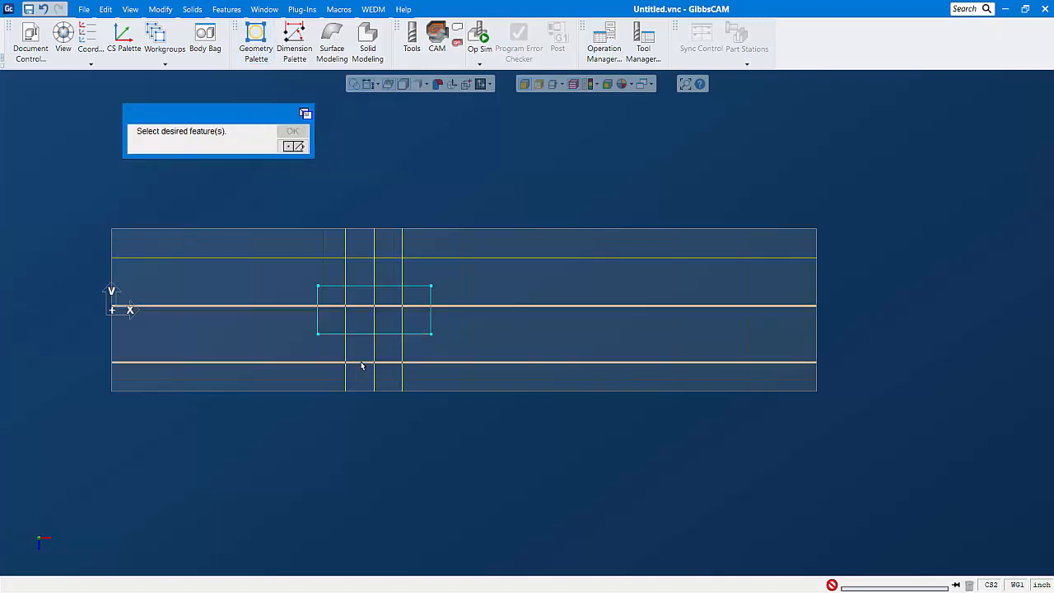
click(362, 363)
click(293, 132)
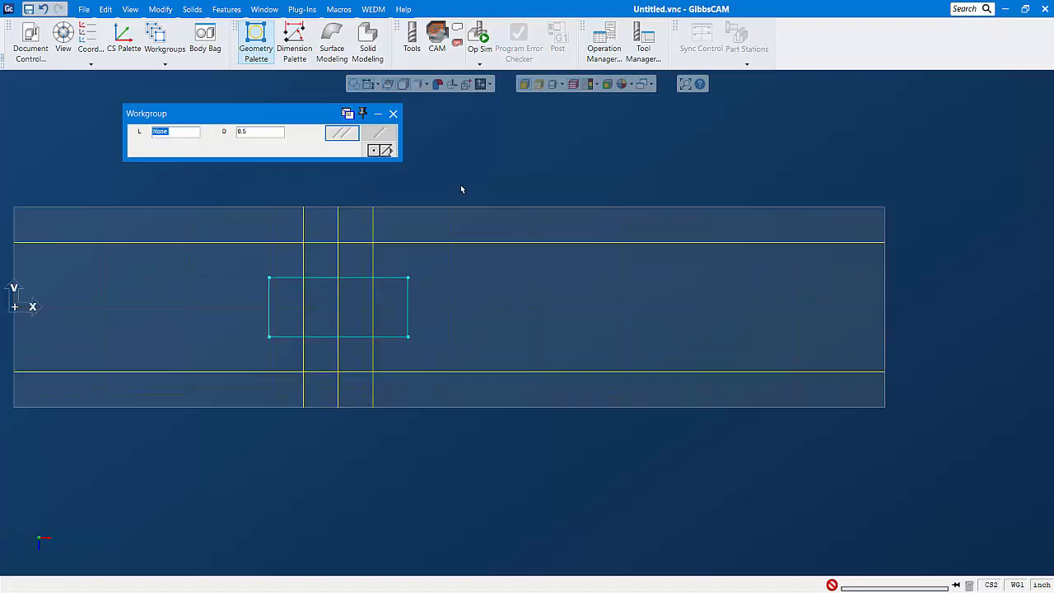
Connect the upper horizontal line with the right vertical line and with the middle vertical line at their intersections.
scroll(461, 186, up, 1)
scroll(560, 213, down, 4)
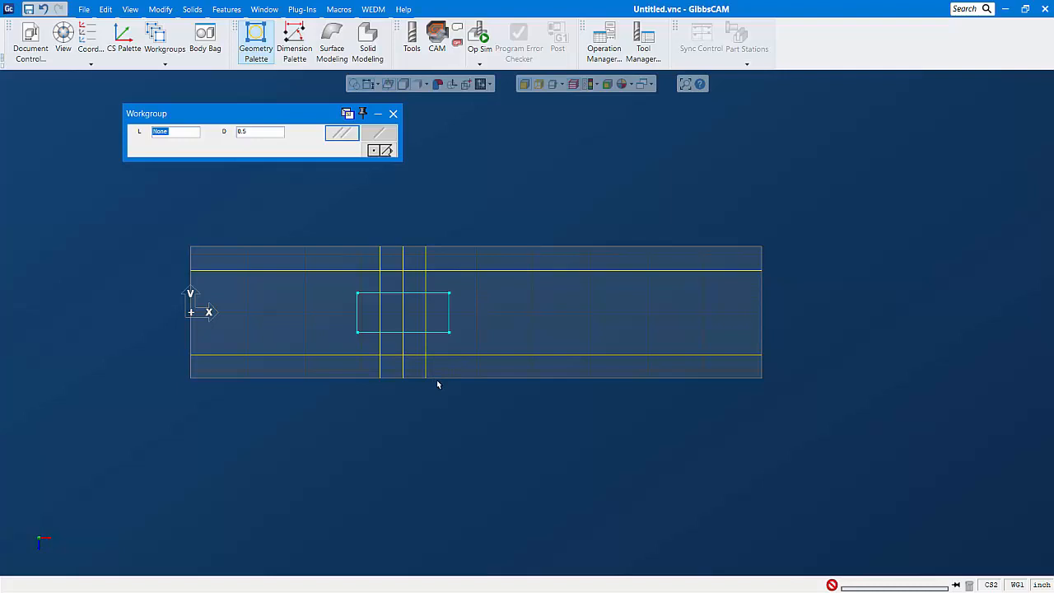
click(426, 324)
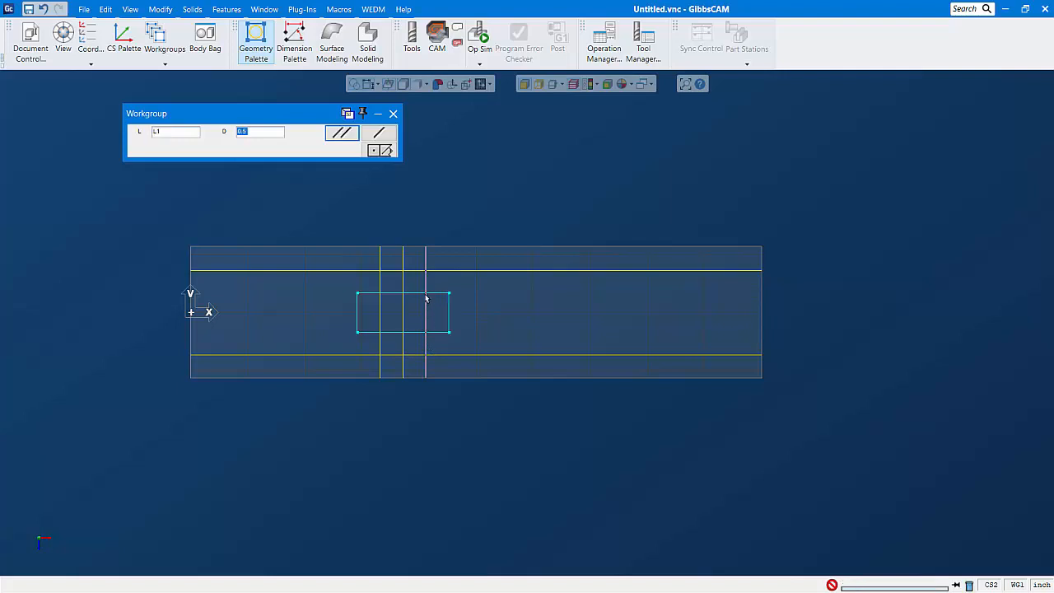
shift+click(416, 268)
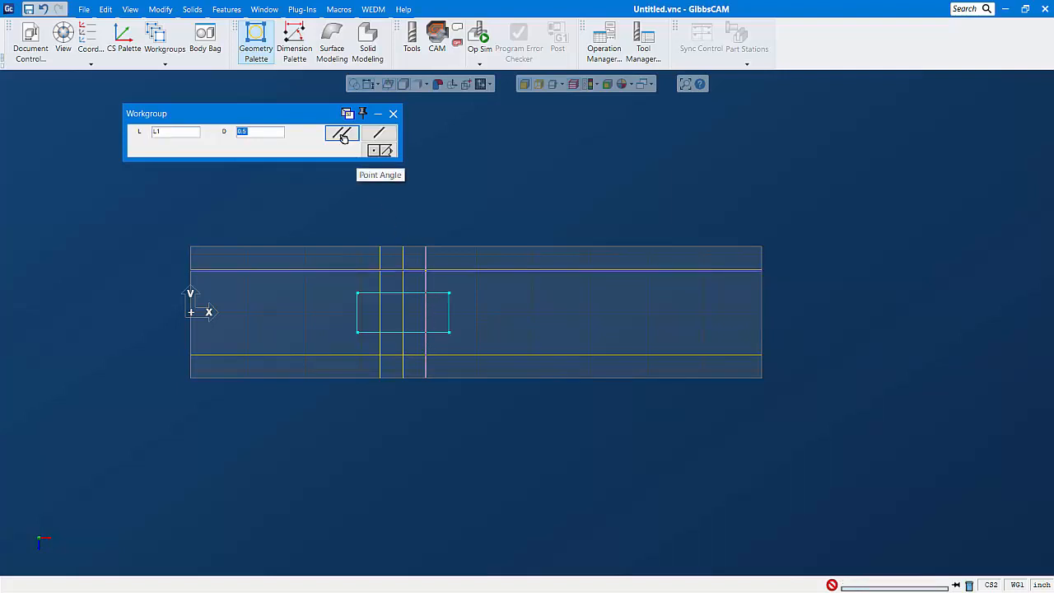
click(379, 150)
click(352, 141)
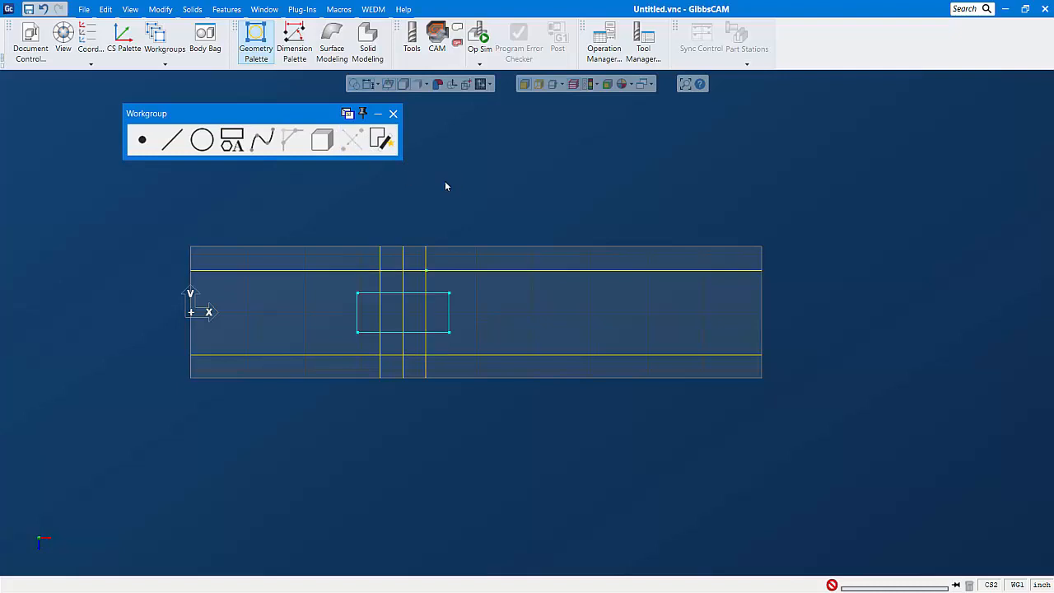
click(413, 272)
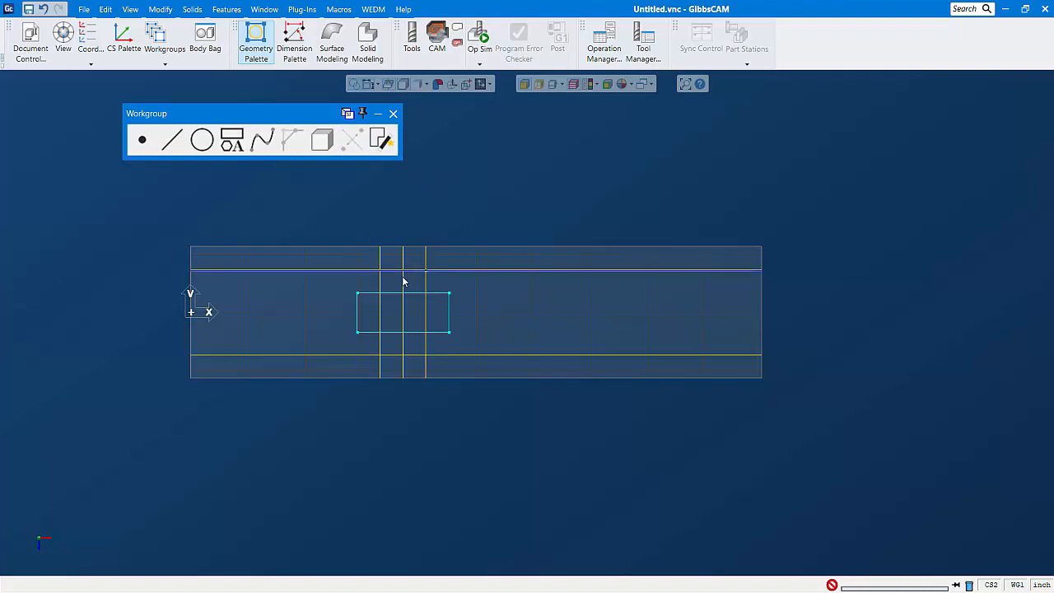
click(403, 294)
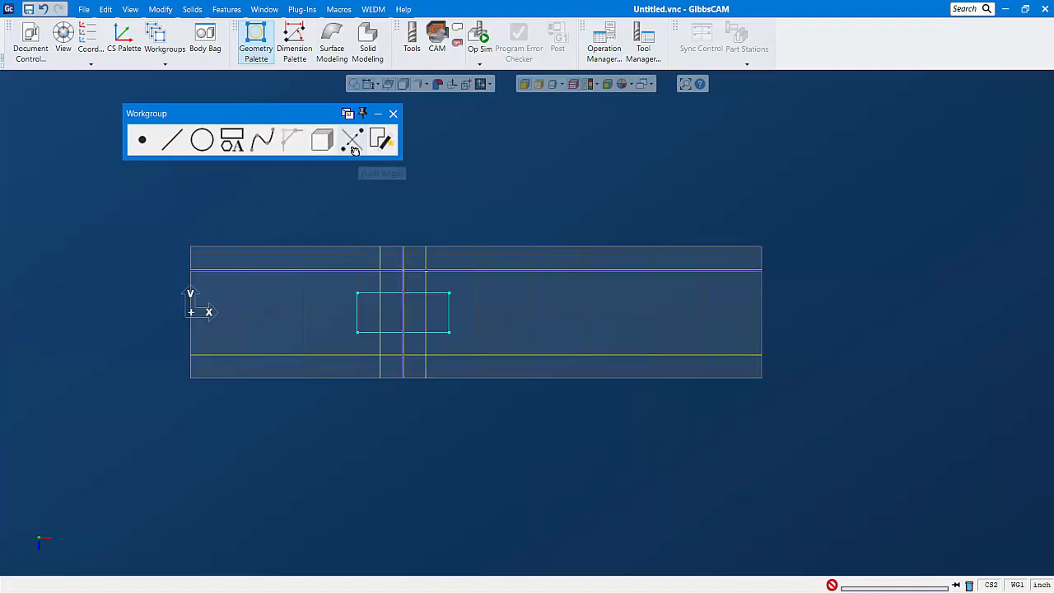
click(353, 141)
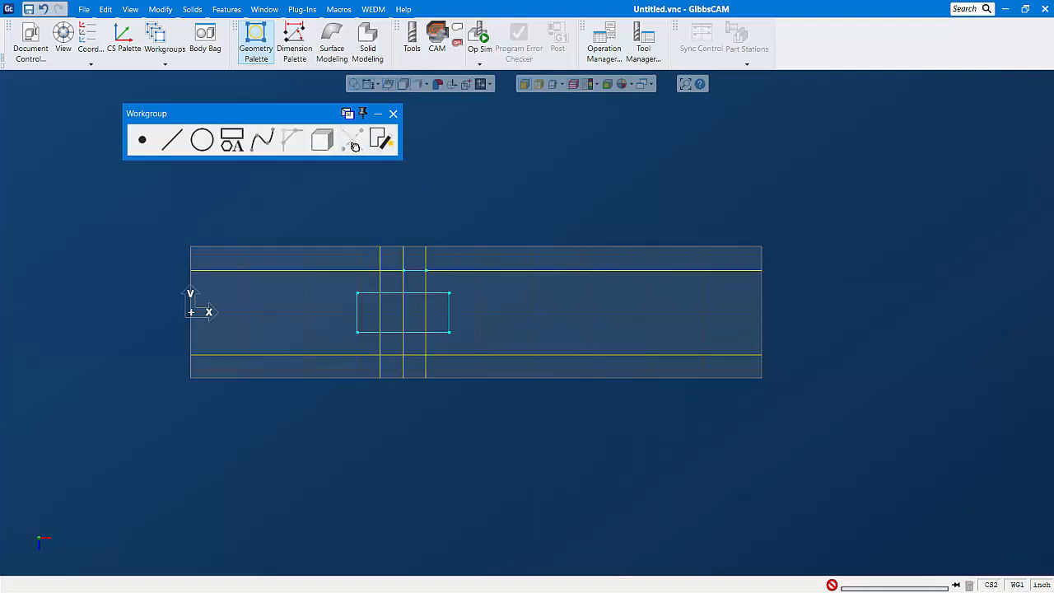
Connect the middle vertical line with the lower horizontal line, and that line with the left vertical line.
click(403, 351)
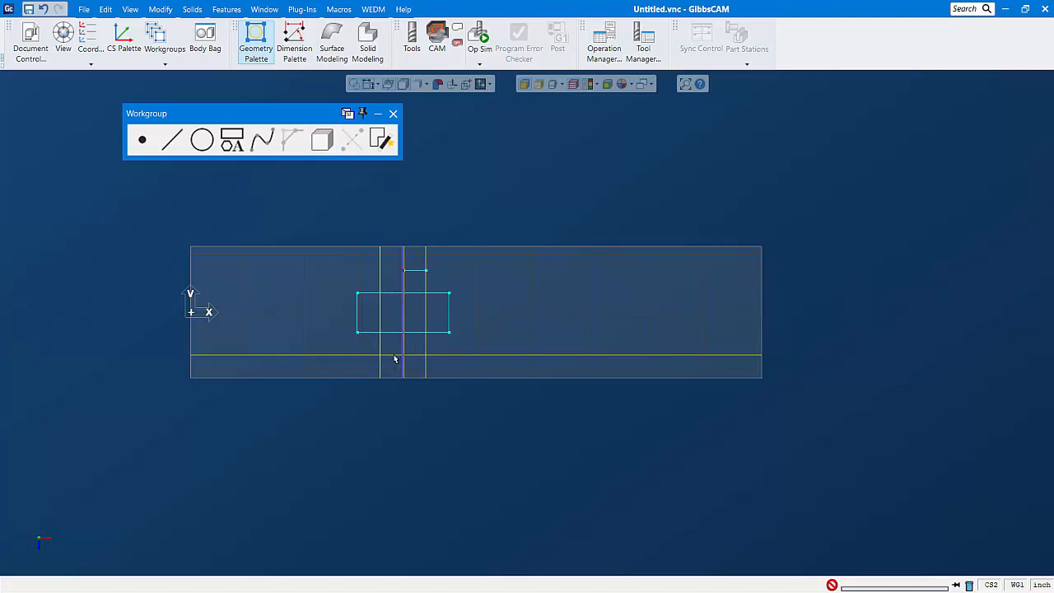
click(352, 141)
click(391, 356)
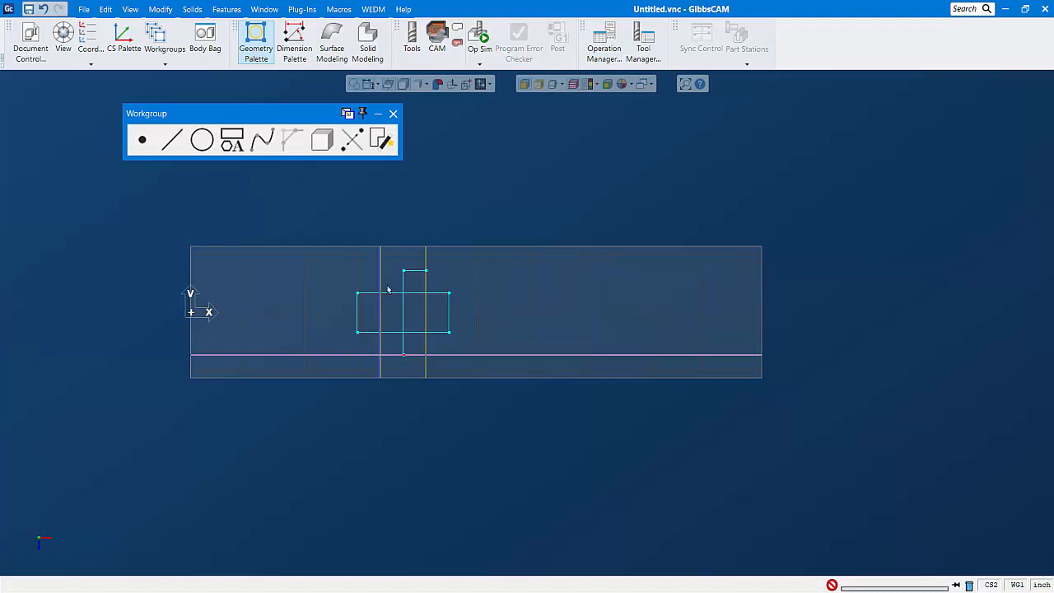
click(352, 141)
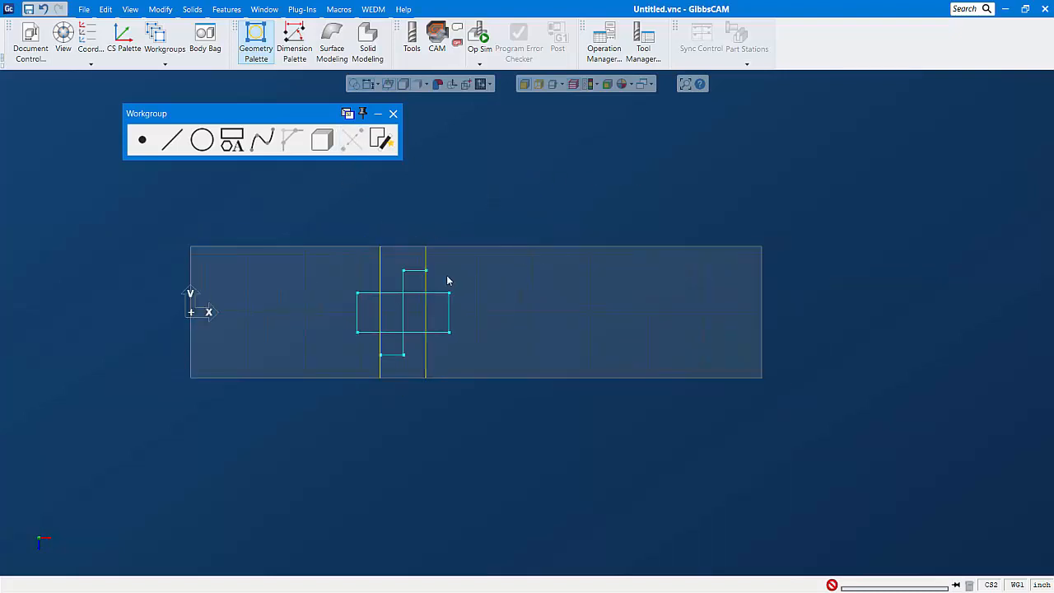
Open the duplicate-and-translate function for copying geometry points.
scroll(387, 251, up, 2)
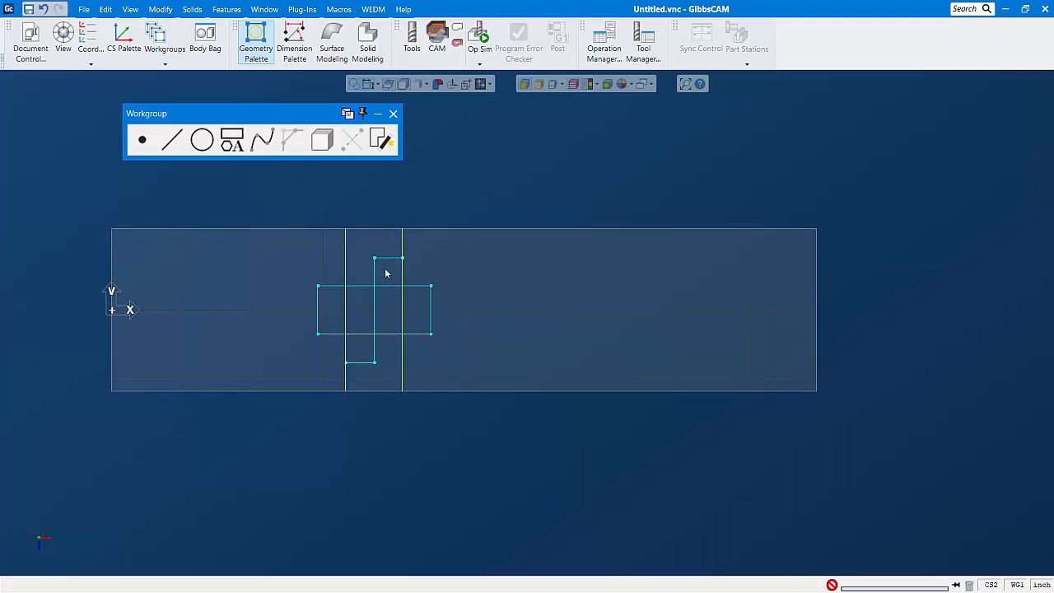
scroll(362, 246, down, 2)
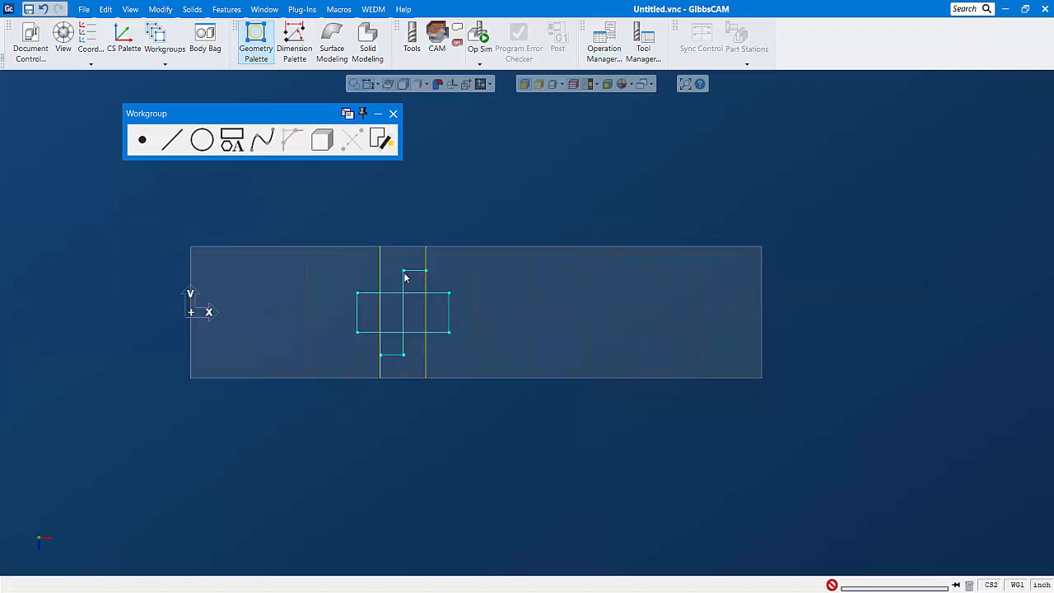
click(189, 9)
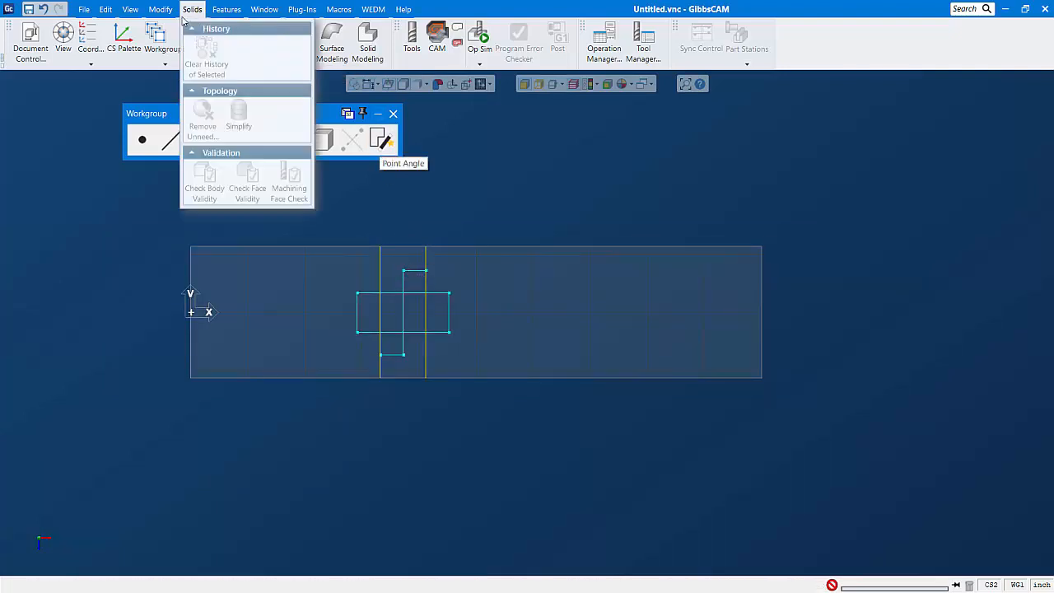
mouse_move(147, 12)
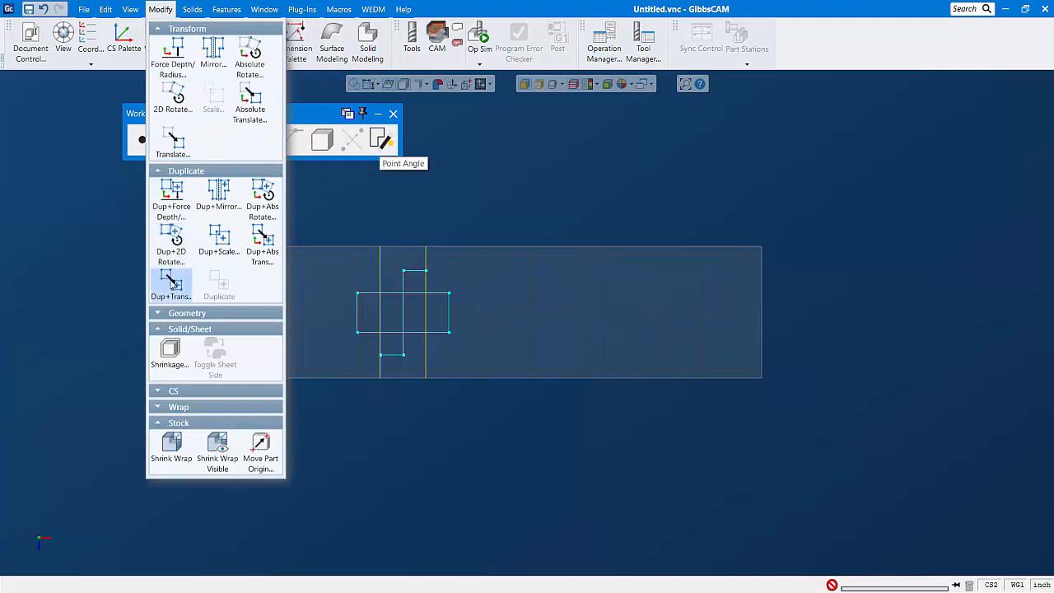
click(171, 280)
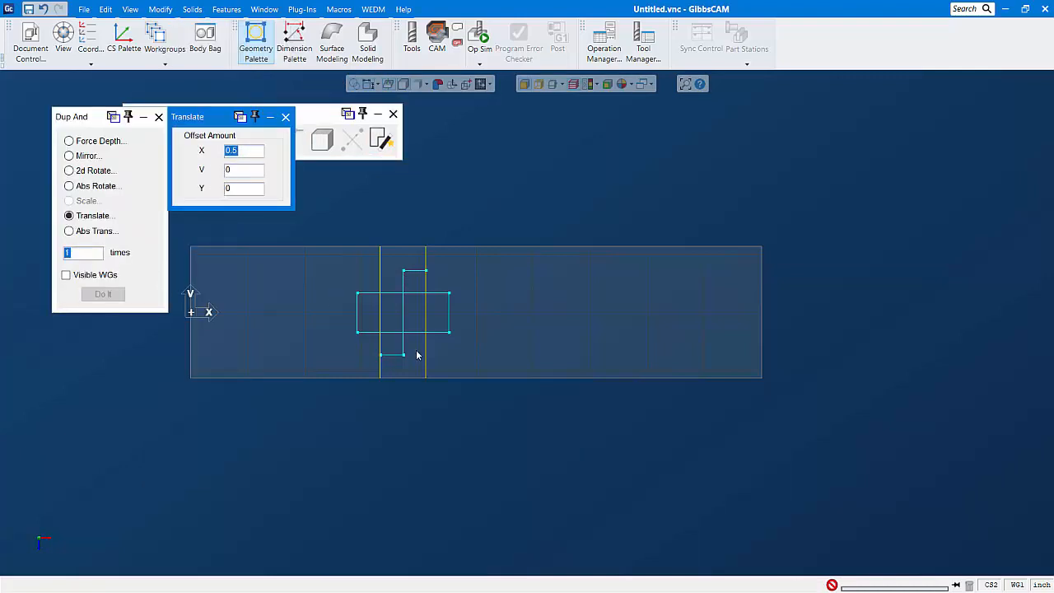
Try duplicating the middle line's upper end point with a 0.5 inch X translation, and undo the copy.
click(404, 271)
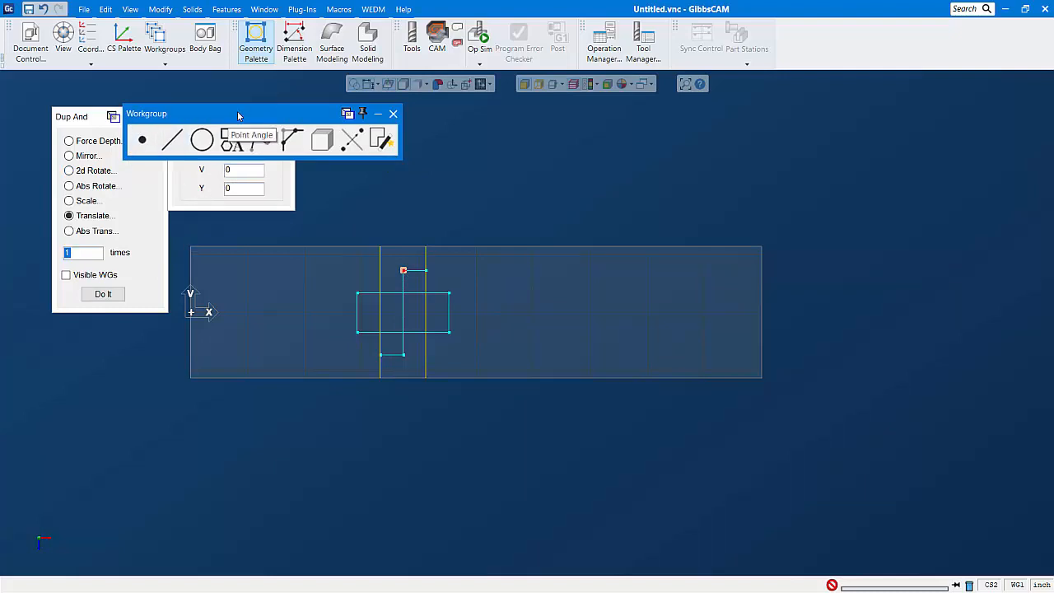
drag(237, 113, 994, 108)
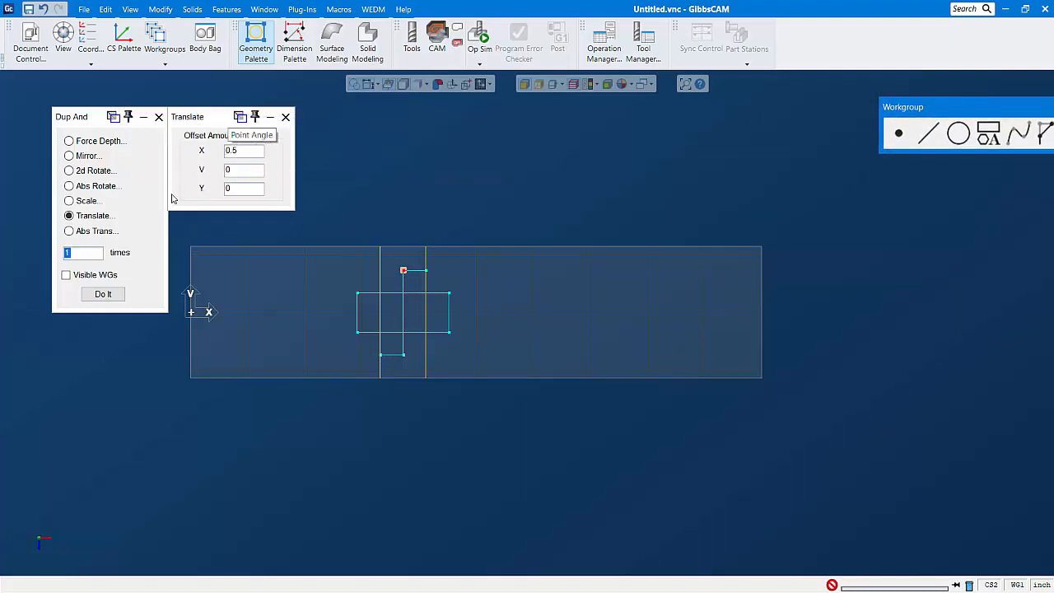
click(108, 295)
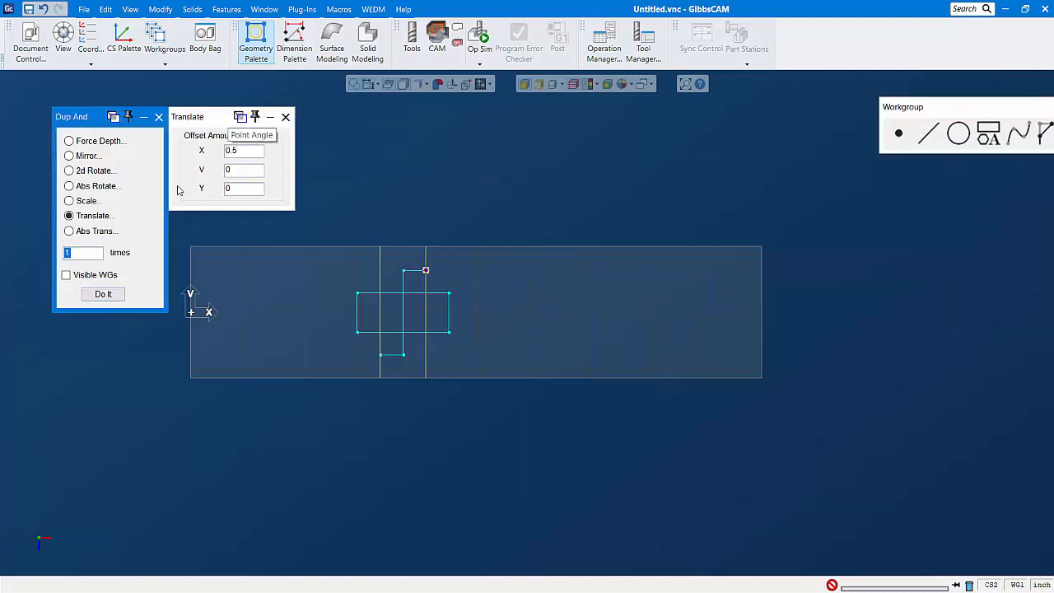
click(45, 9)
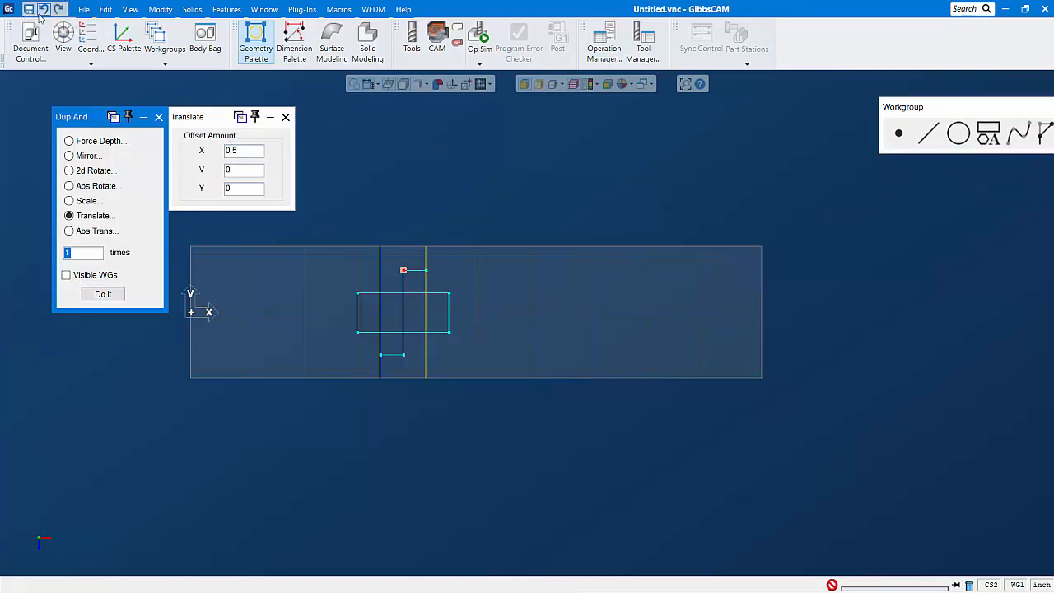
Duplicate the middle line's lower end point once with a 0.5 inch translation in X.
click(404, 355)
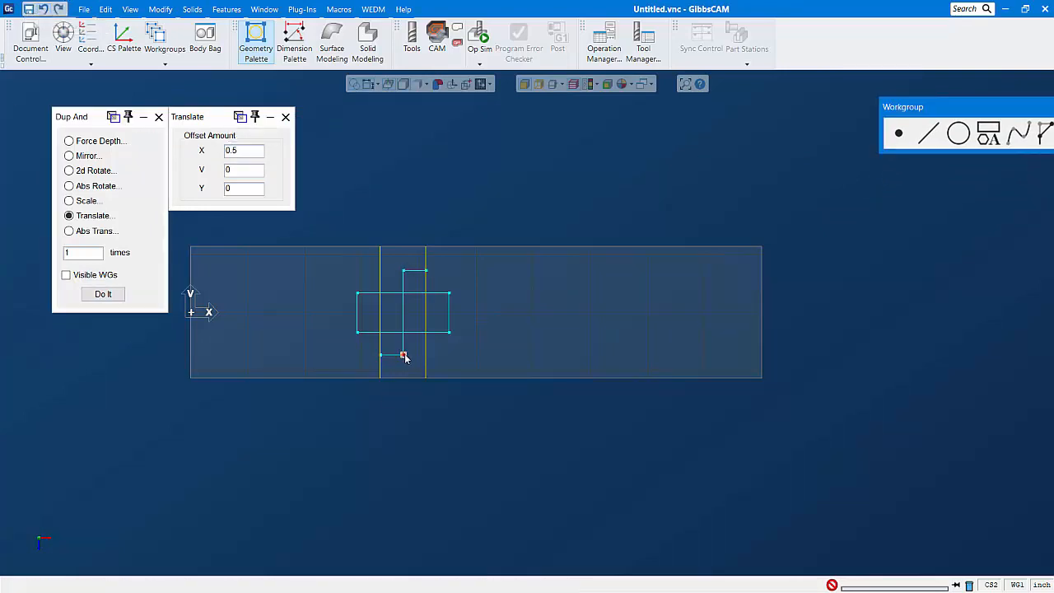
click(110, 295)
click(111, 295)
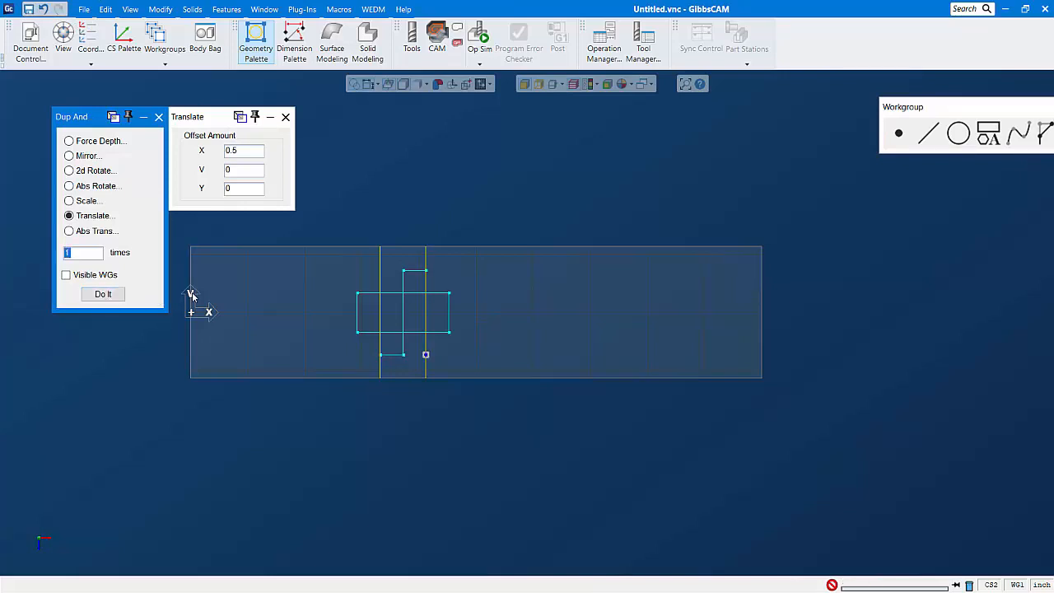
Duplicate the middle line's upper end point once with a -0.5 inch translation in X.
click(404, 271)
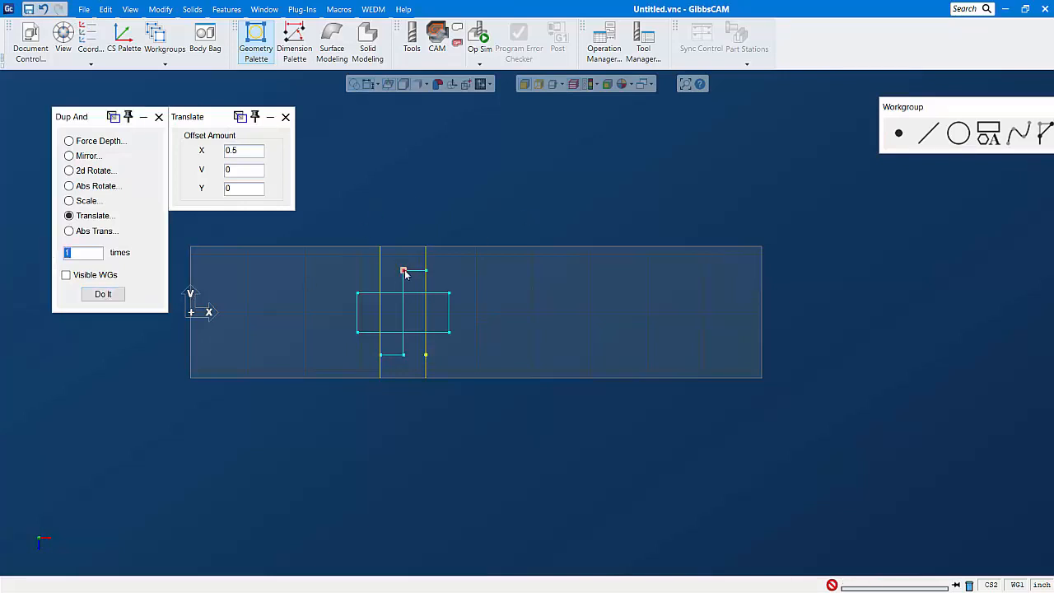
double_click(234, 150)
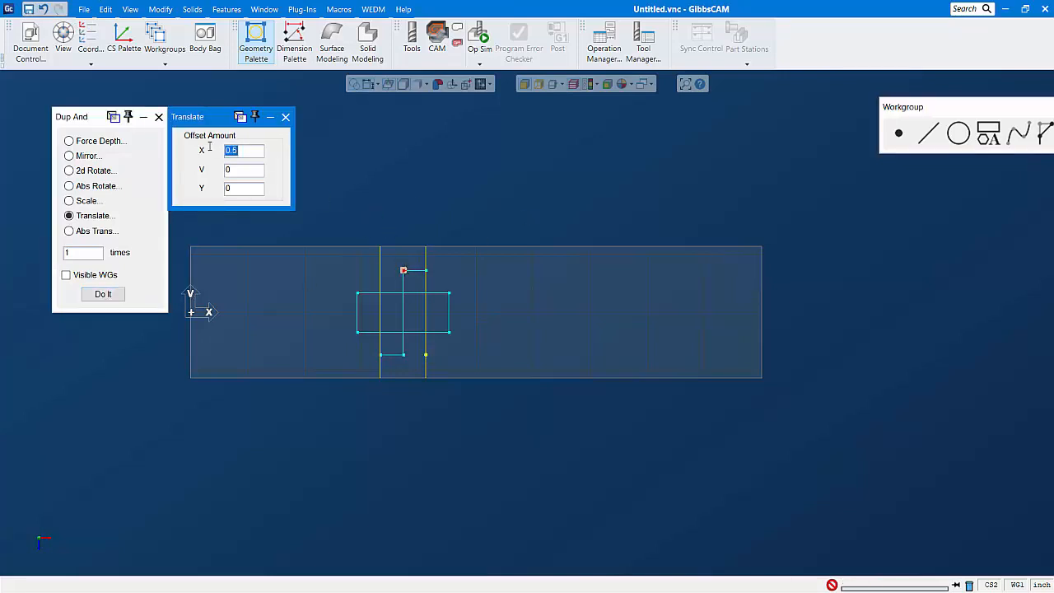
text(-)
click(101, 294)
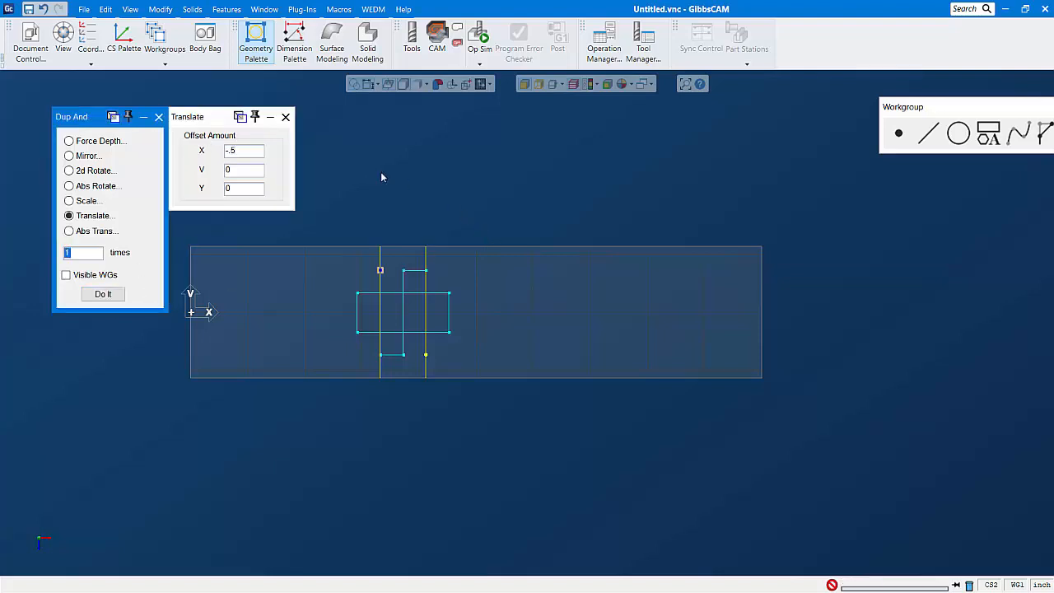
click(159, 116)
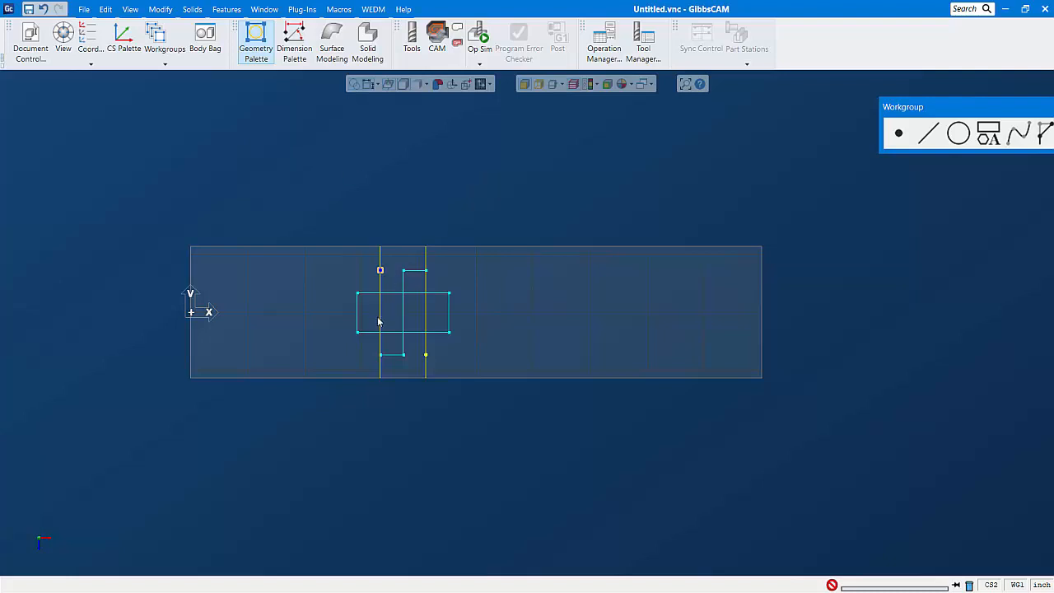
Connect the left vertical line to the copied upper point and the right vertical line to the copied lower point.
drag(924, 108, 727, 108)
click(911, 135)
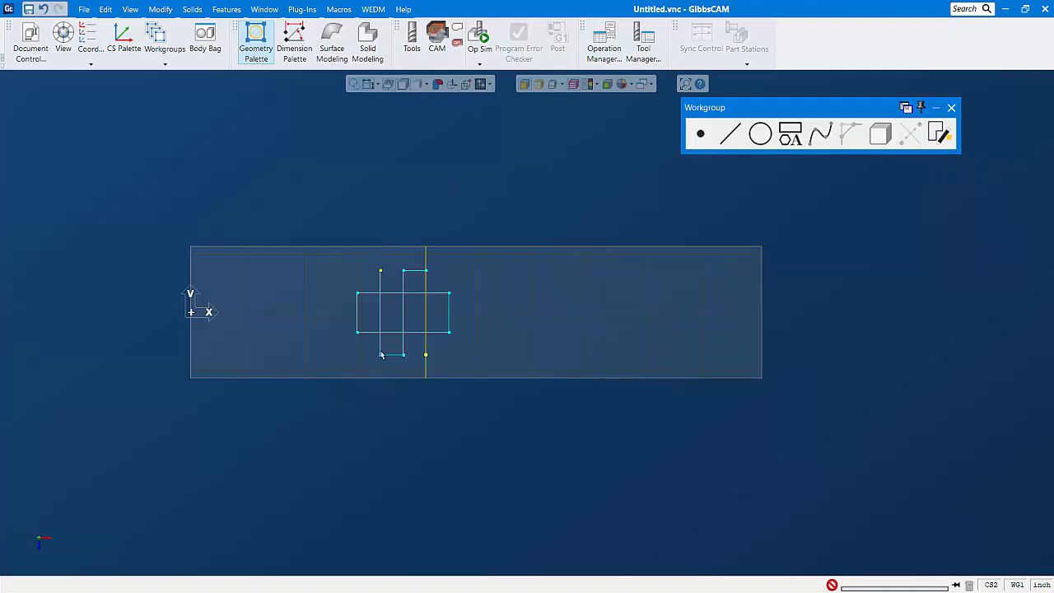
click(426, 319)
ctrl+click(426, 355)
click(910, 134)
click(951, 108)
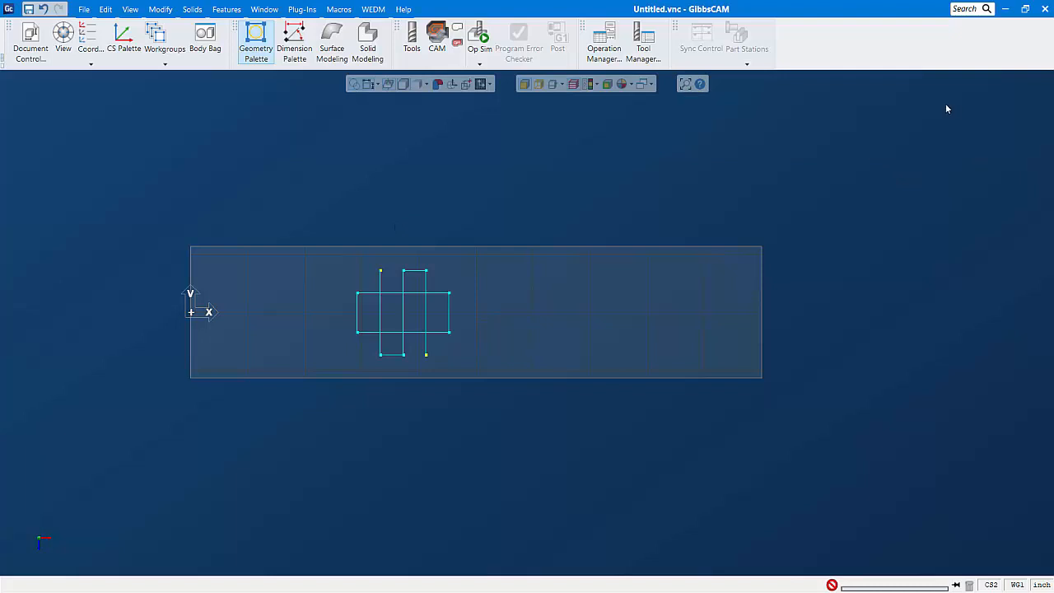
Define milling tool 1 as a face mill with a 2 inch diameter and a straight shank.
click(412, 43)
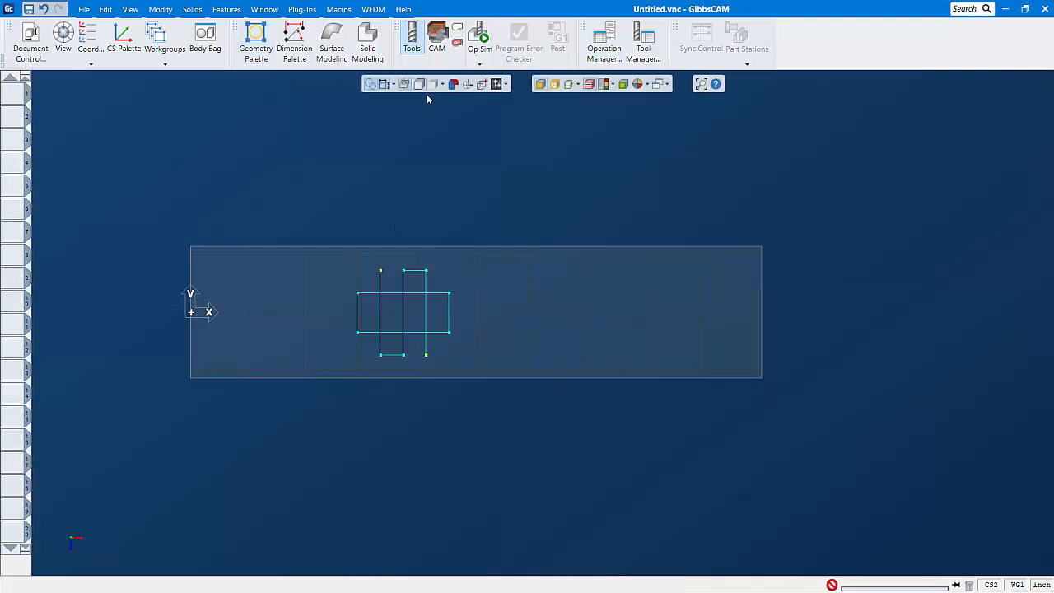
click(437, 42)
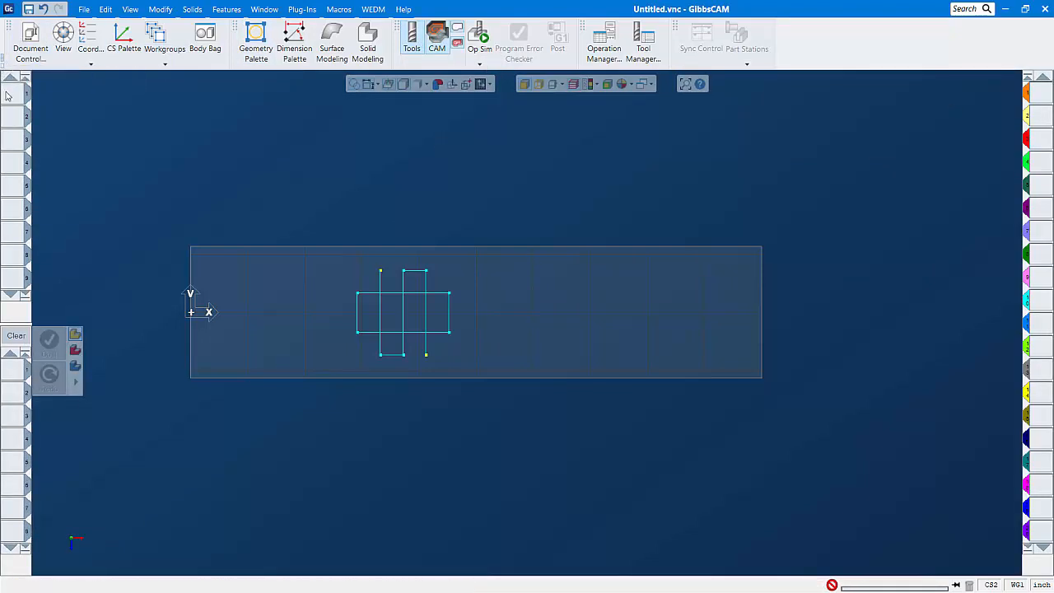
double_click(6, 94)
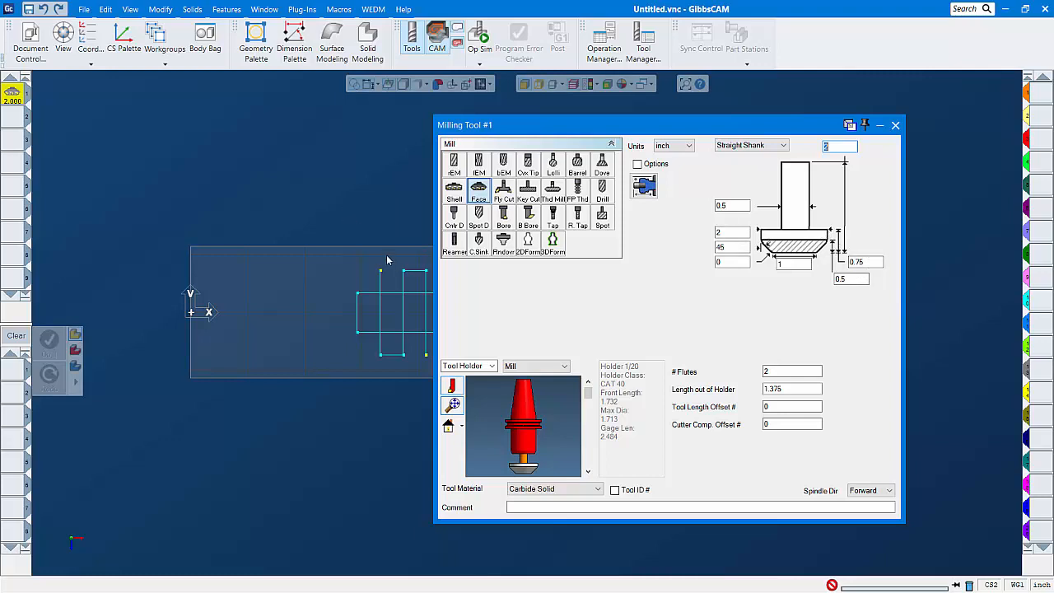
click(895, 126)
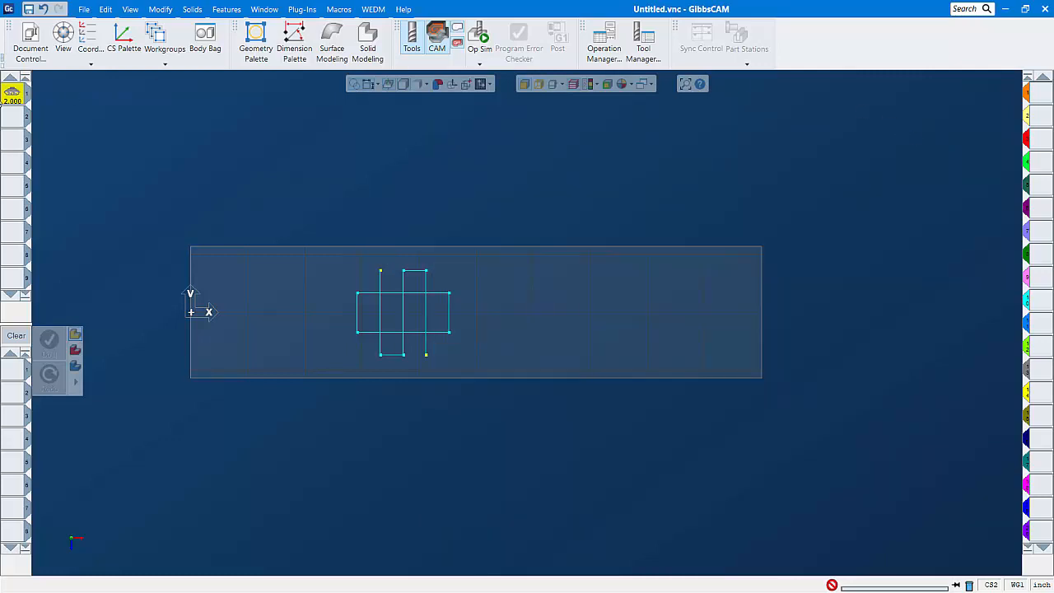
Create a contour process with the 2 inch face mill and set its machining coordinate system to 2: facing.
drag(15, 97, 15, 374)
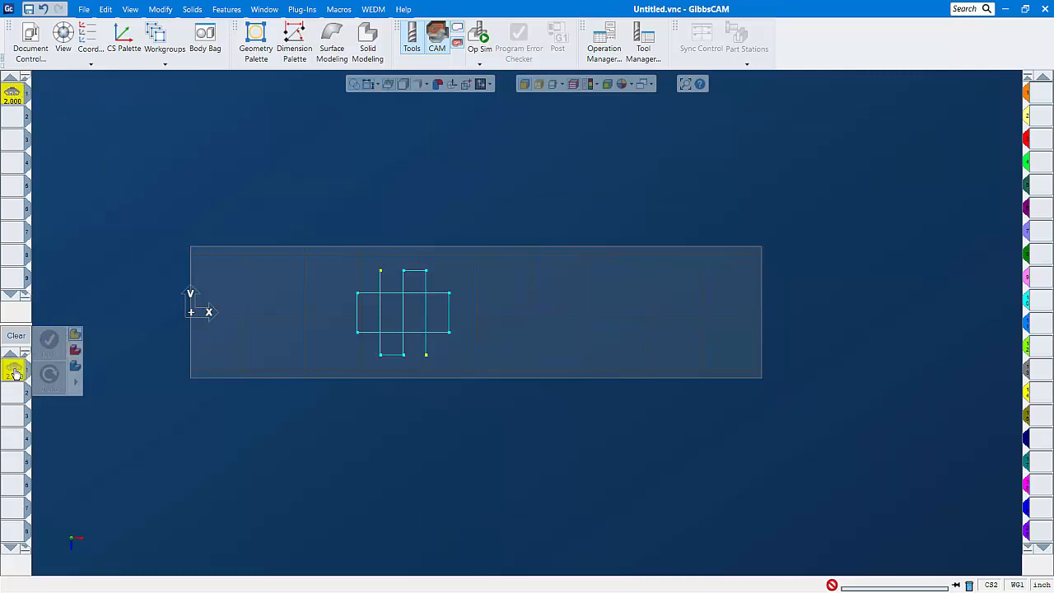
click(114, 307)
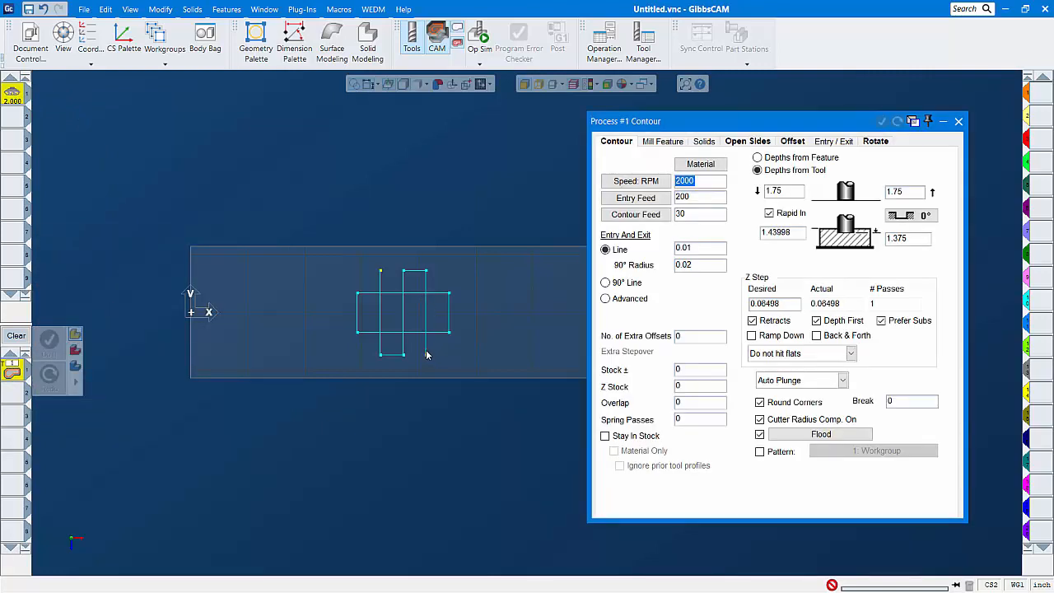
click(878, 142)
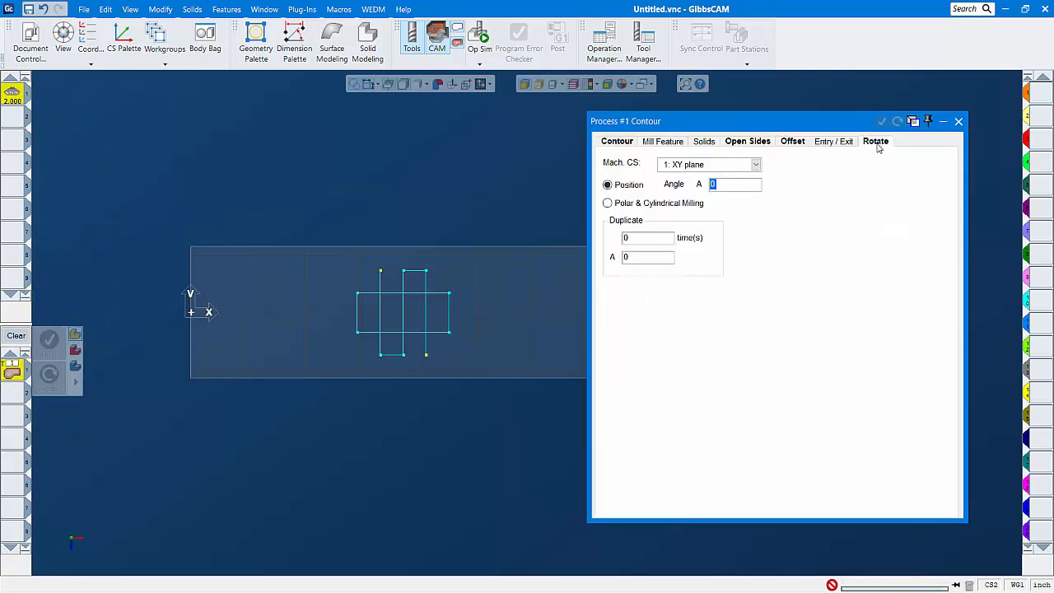
click(756, 164)
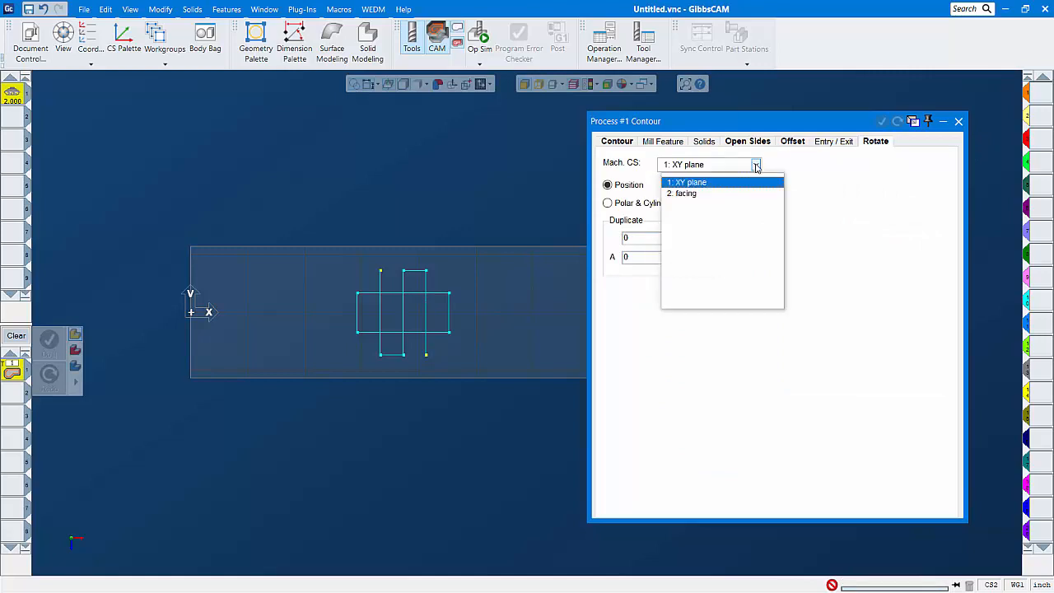
click(693, 194)
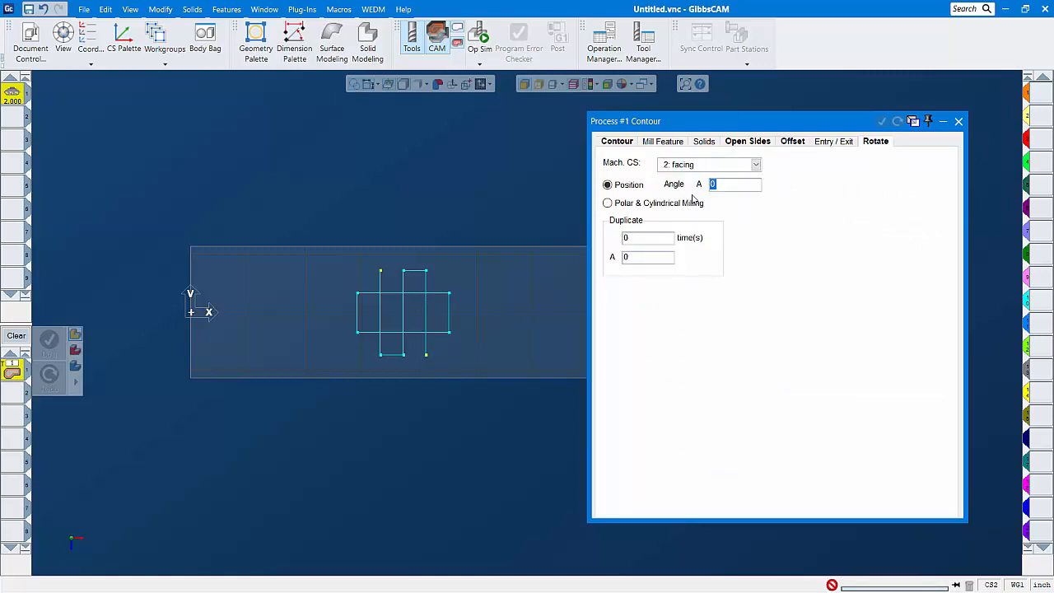
click(615, 141)
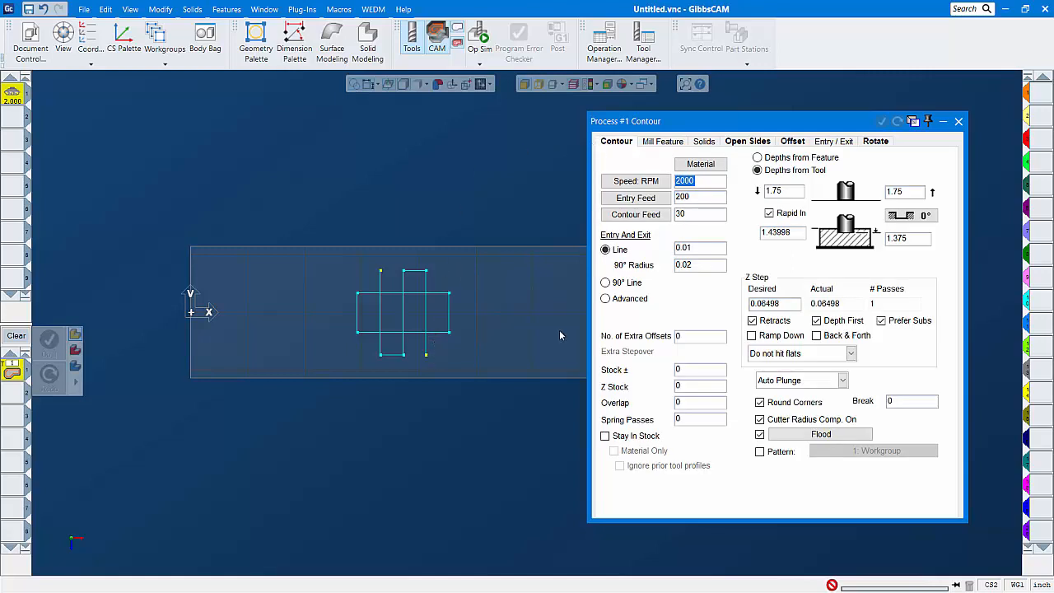
Restore the bagged part body to the workspace behind the zigzag geometry.
middle_drag(465, 367, 382, 142)
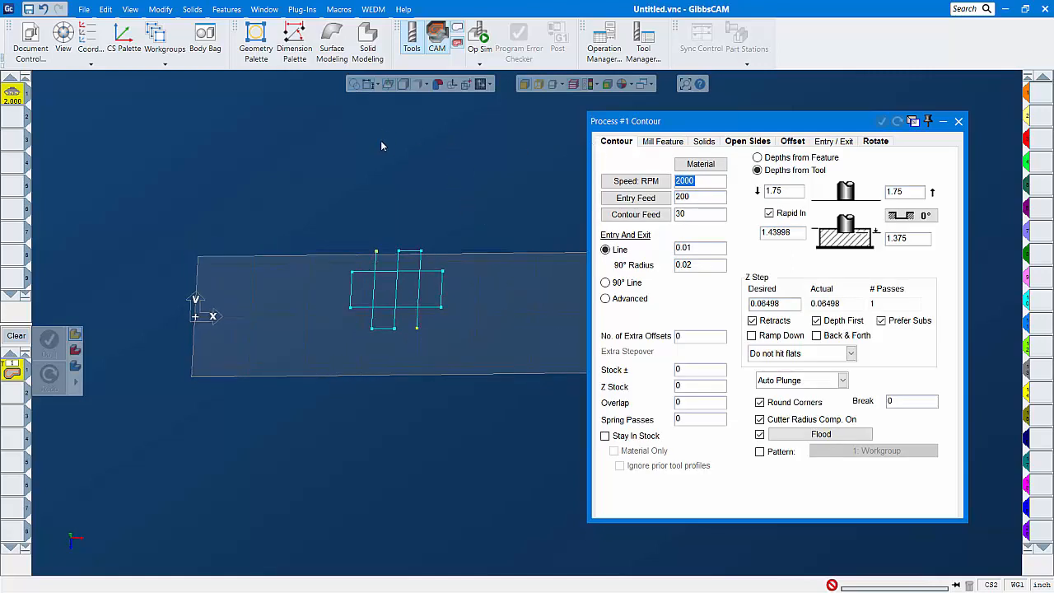
click(211, 53)
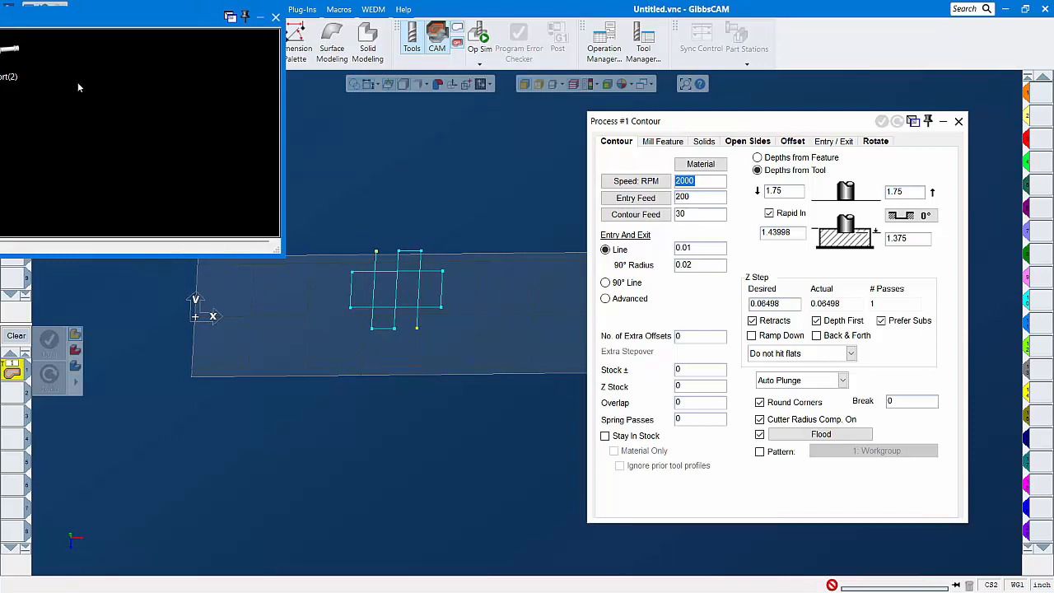
double_click(10, 55)
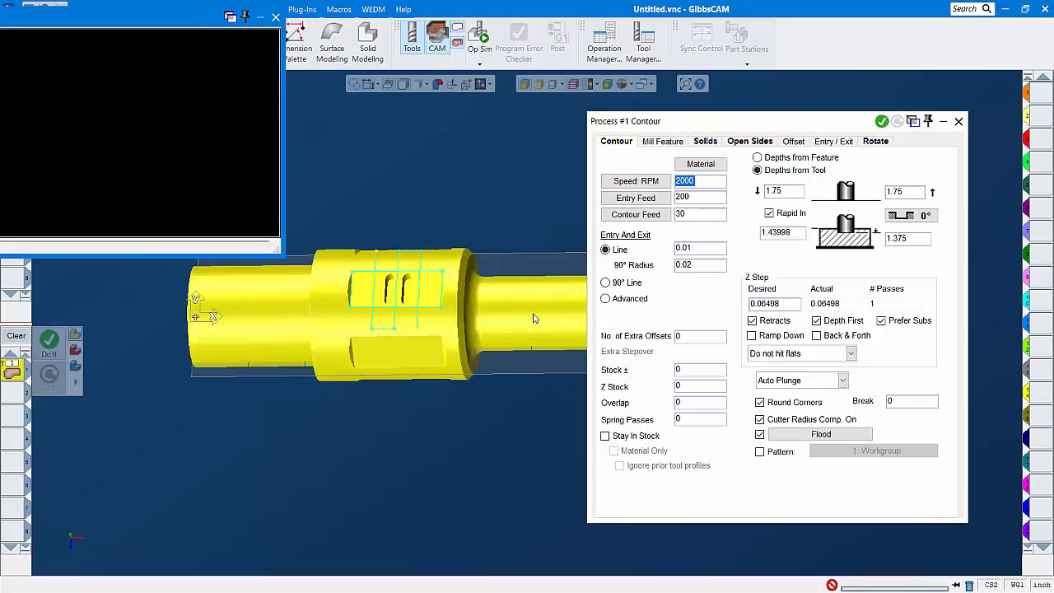
Set the contour's surface Z to 1.43998 by picking it from the corner of the flat's rectangle.
drag(800, 231, 743, 238)
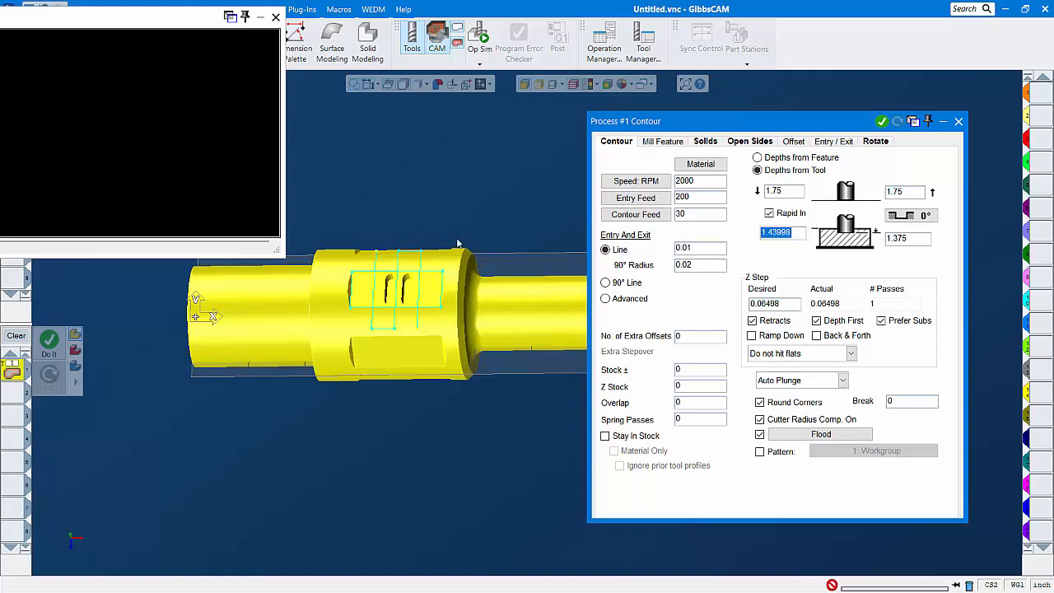
middle_drag(467, 232, 459, 211)
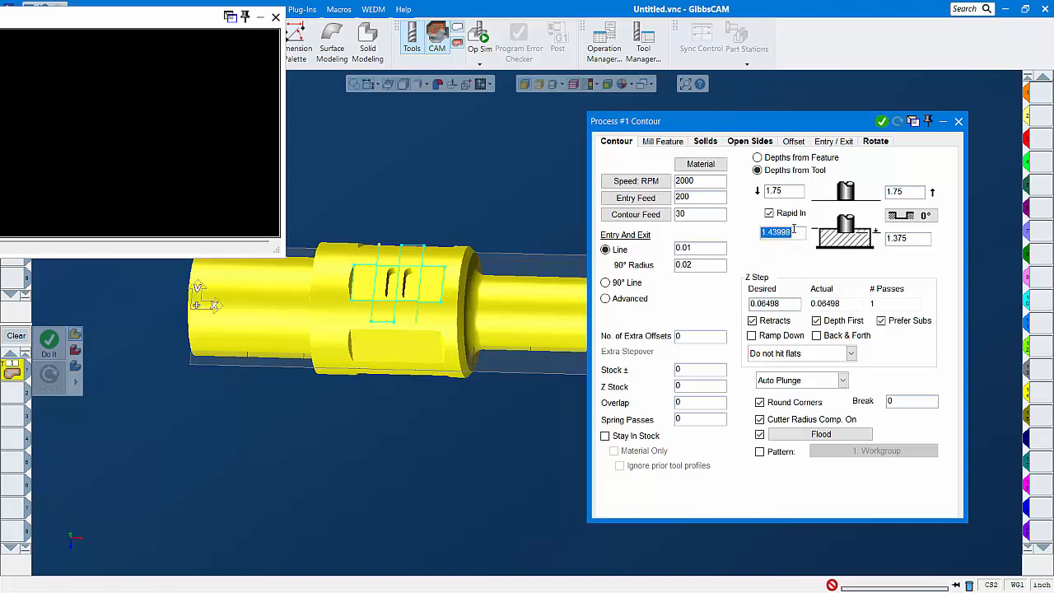
key(BackSpace)
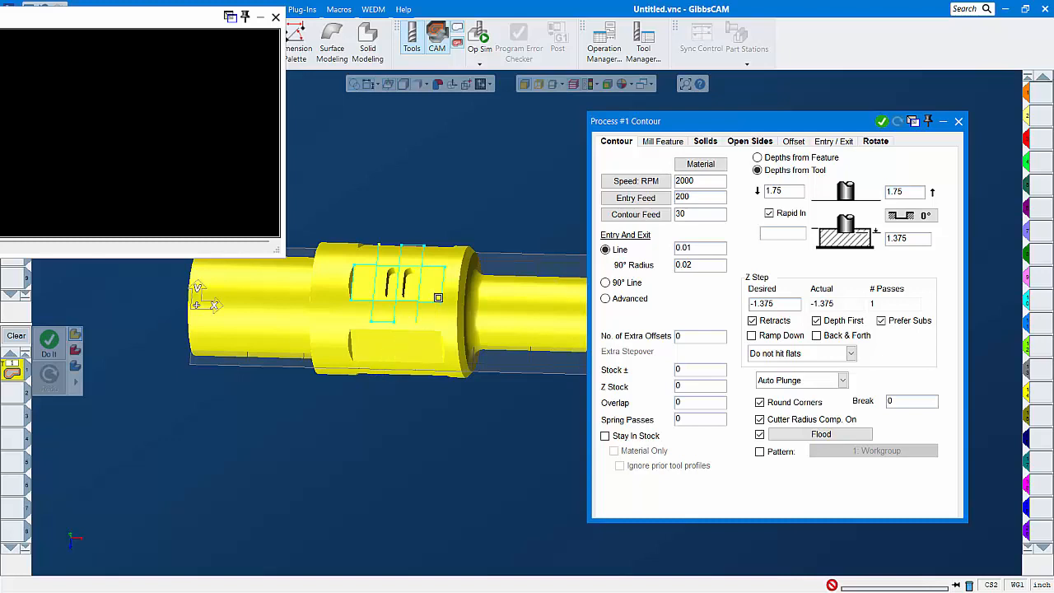
text(0)
key(ctrl+z)
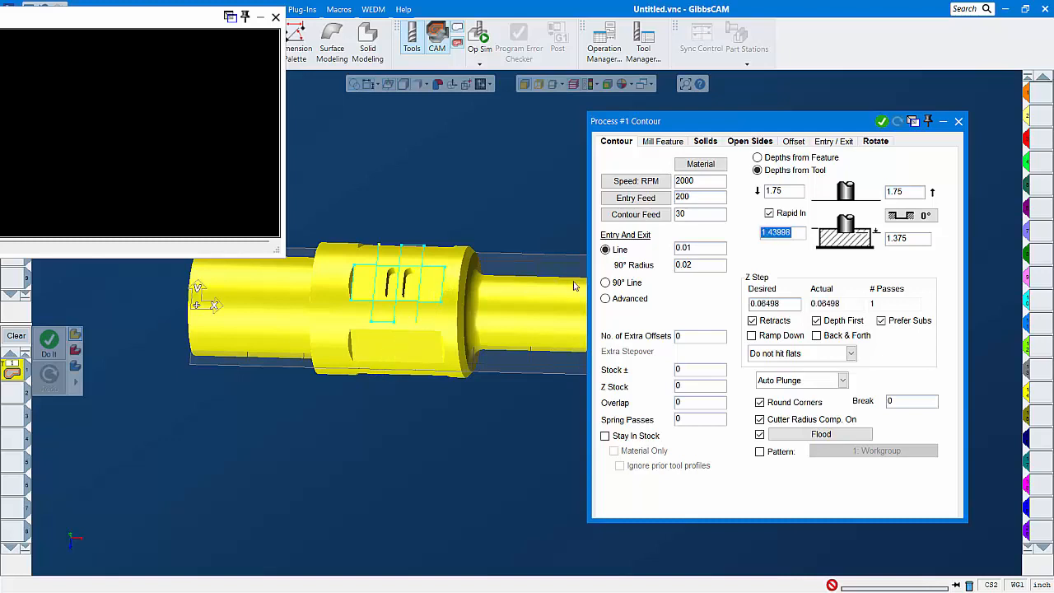
Set the contour's final depth to 1.375 by picking it from the face of the slotted flat.
double_click(906, 239)
key(BackSpace)
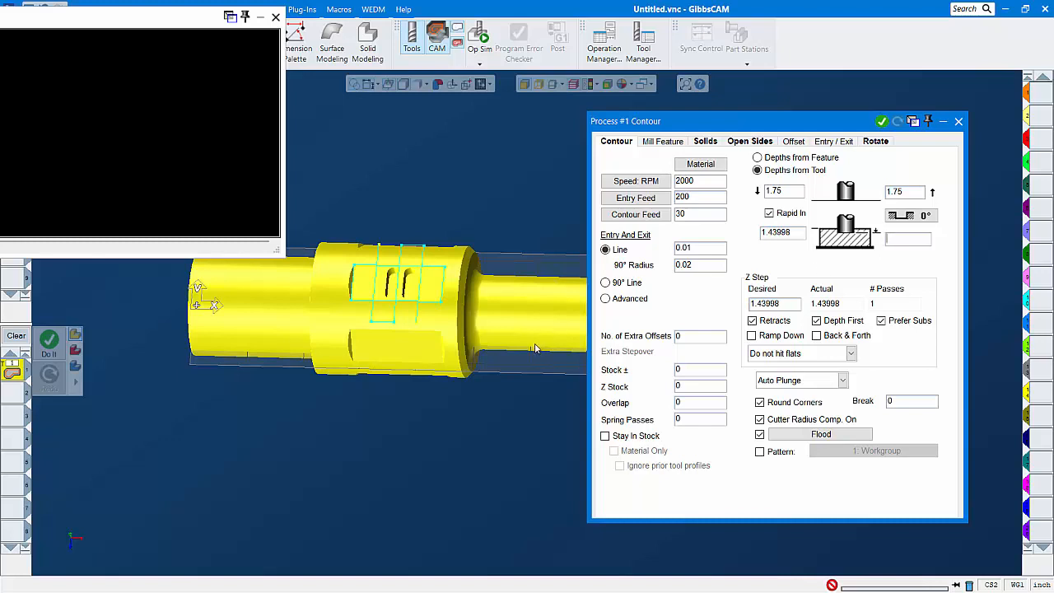
scroll(459, 334, up, 2)
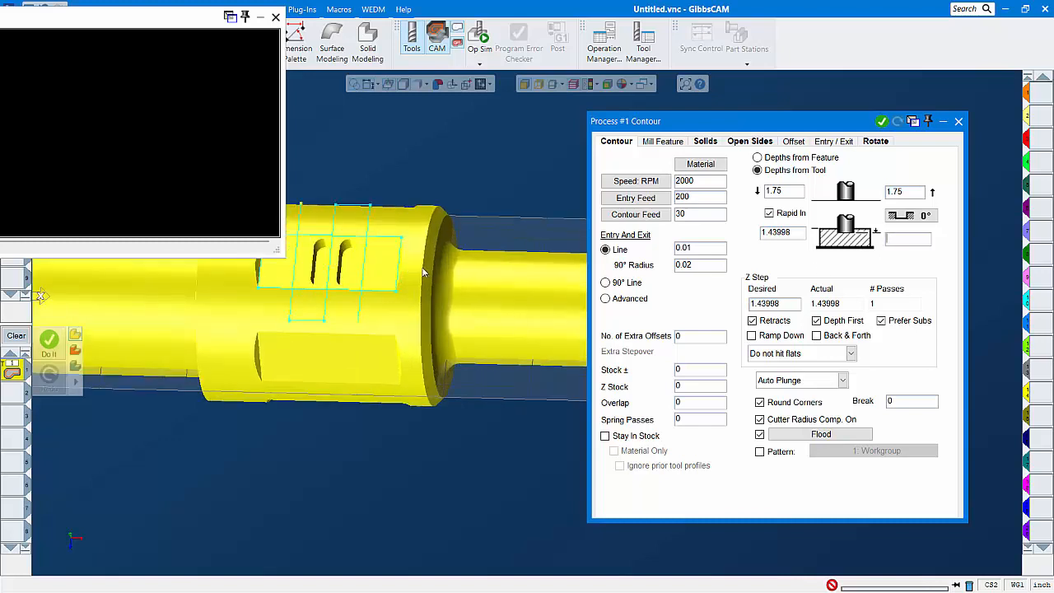
click(374, 266)
scroll(326, 338, down, 1)
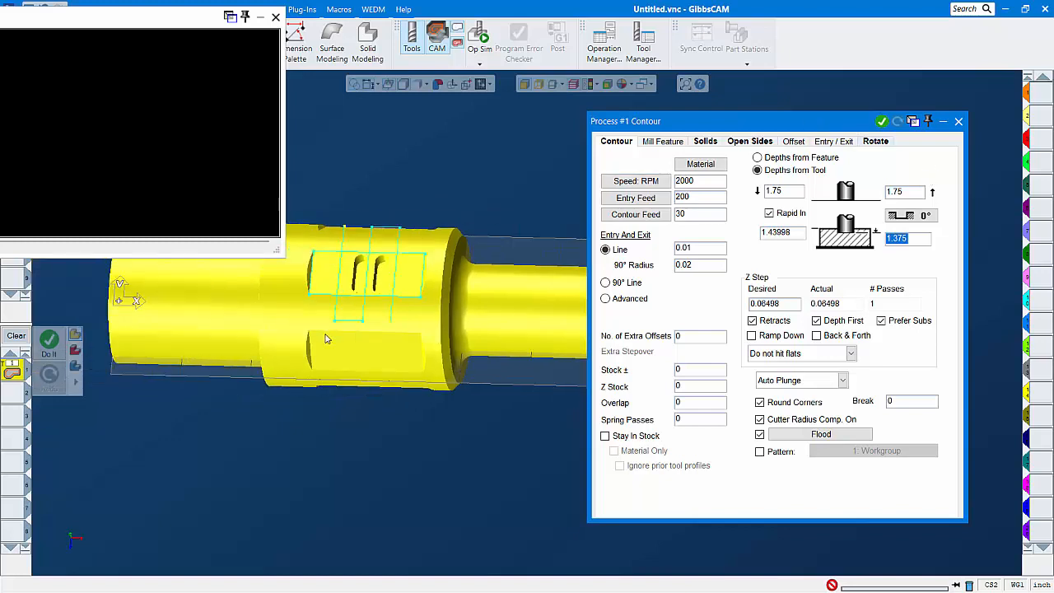
Put the part body back into the body bag.
scroll(396, 308, down, 1)
middle_drag(438, 308, 517, 430)
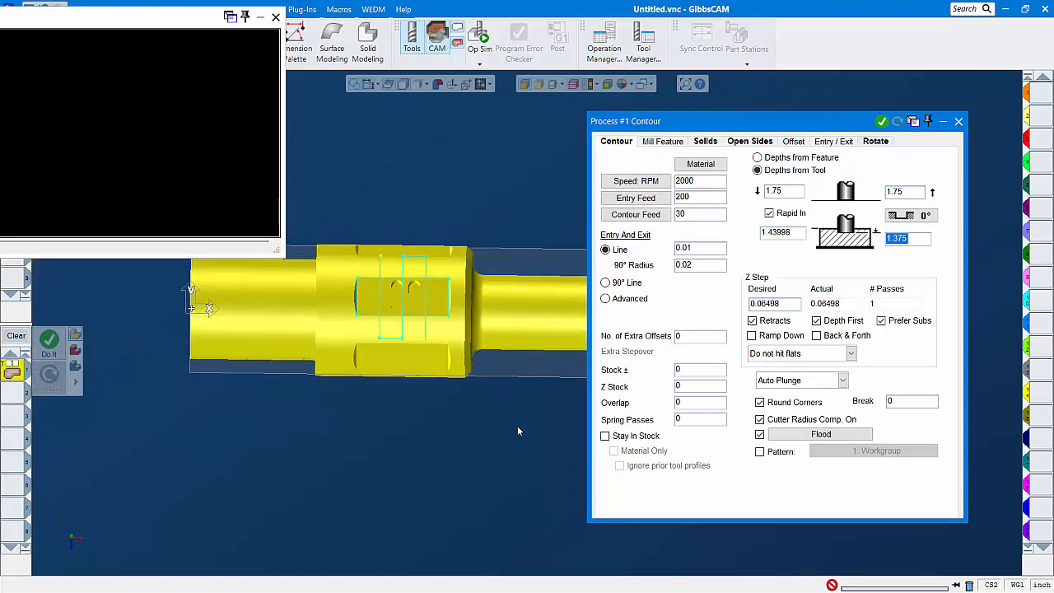
double_click(512, 310)
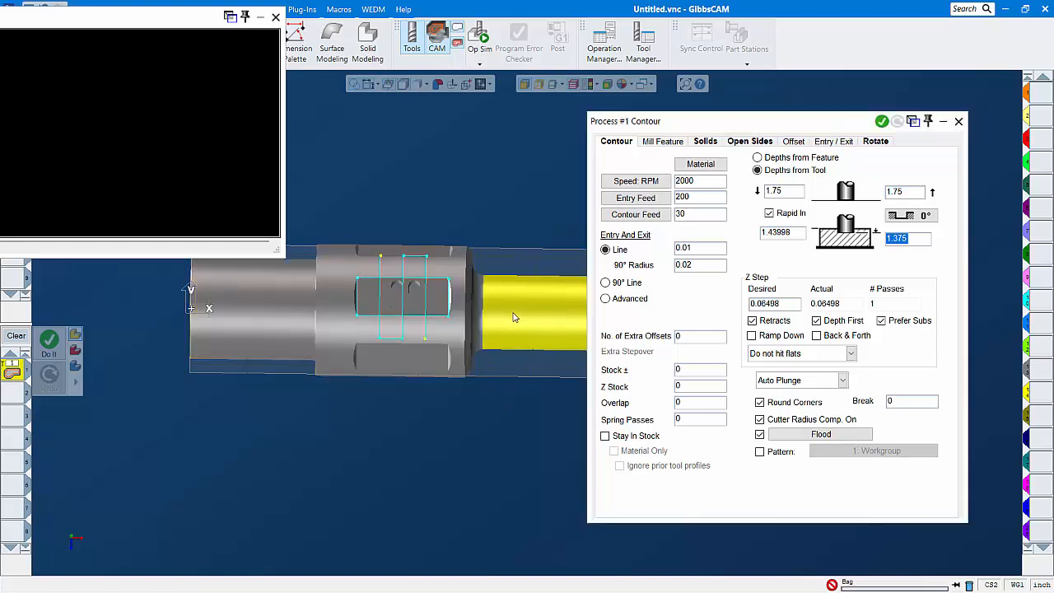
Generate the contour toolpath along the zigzag on its centreline, starting at its lower-right end point.
double_click(424, 338)
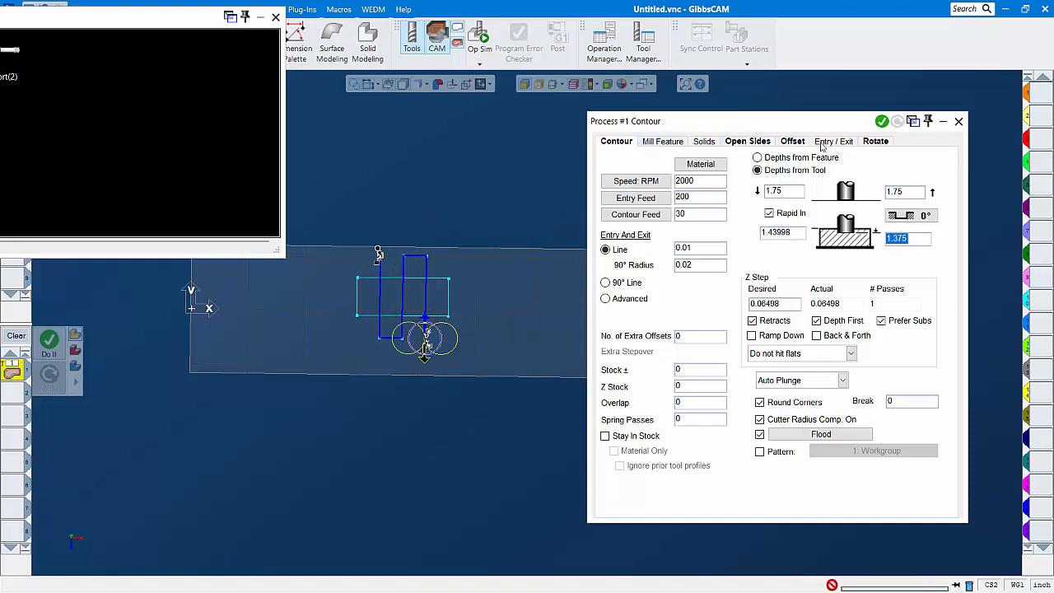
click(882, 121)
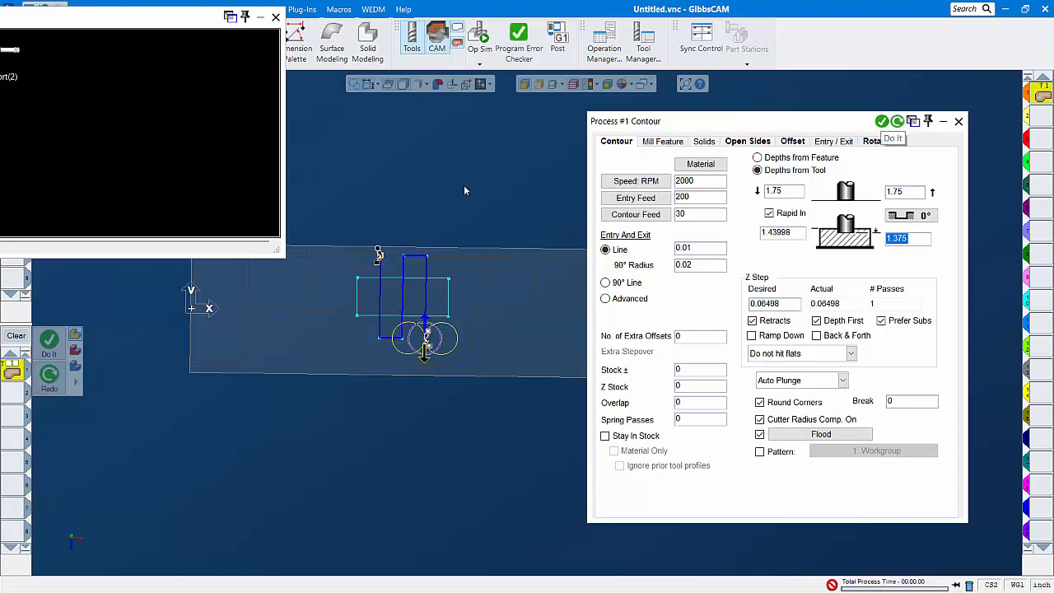
middle_drag(460, 309, 365, 259)
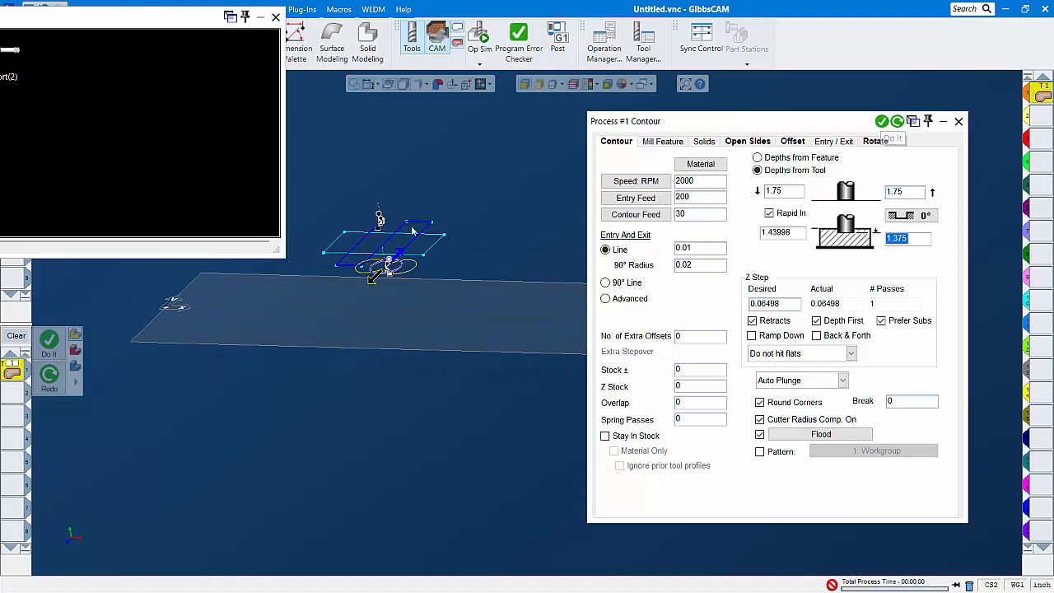
Duplicate the contour operation 5 times at 60 degree A-axis increments, regenerate it, and close the body bag.
click(879, 142)
double_click(640, 238)
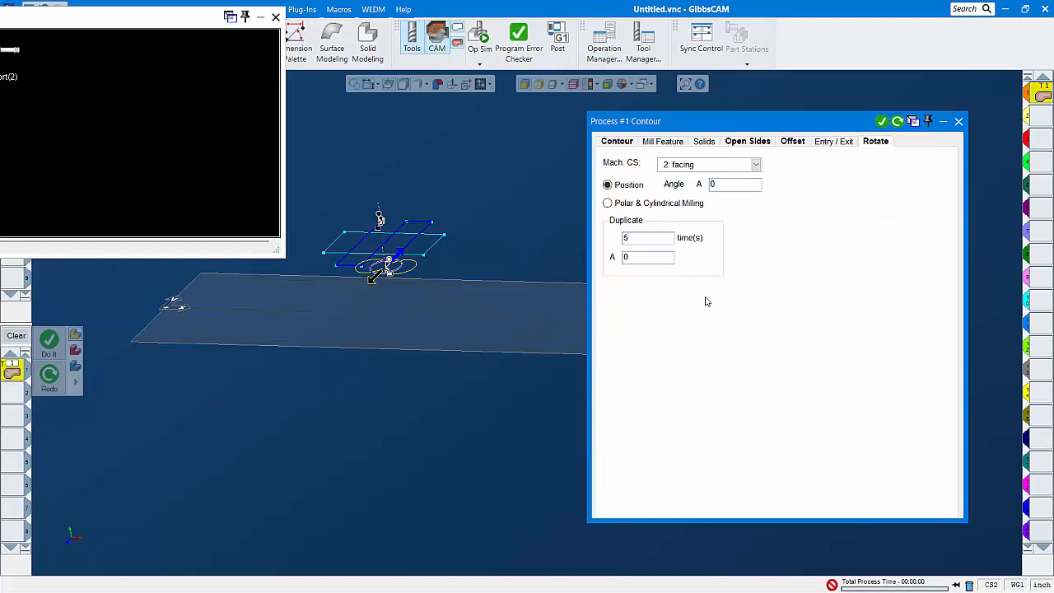
drag(643, 259, 609, 262)
click(897, 121)
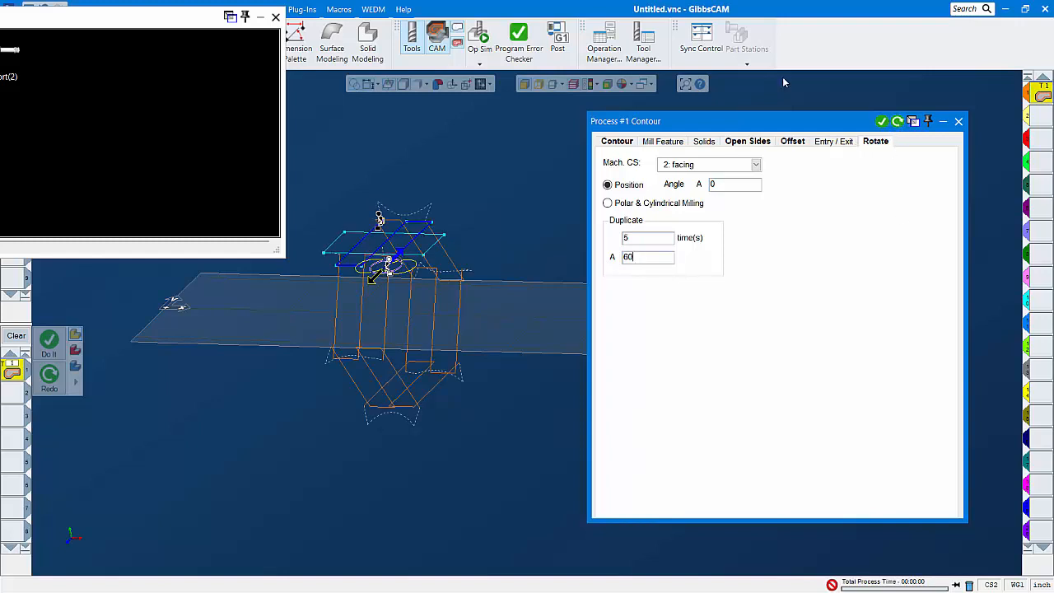
middle_drag(481, 213, 533, 262)
click(276, 17)
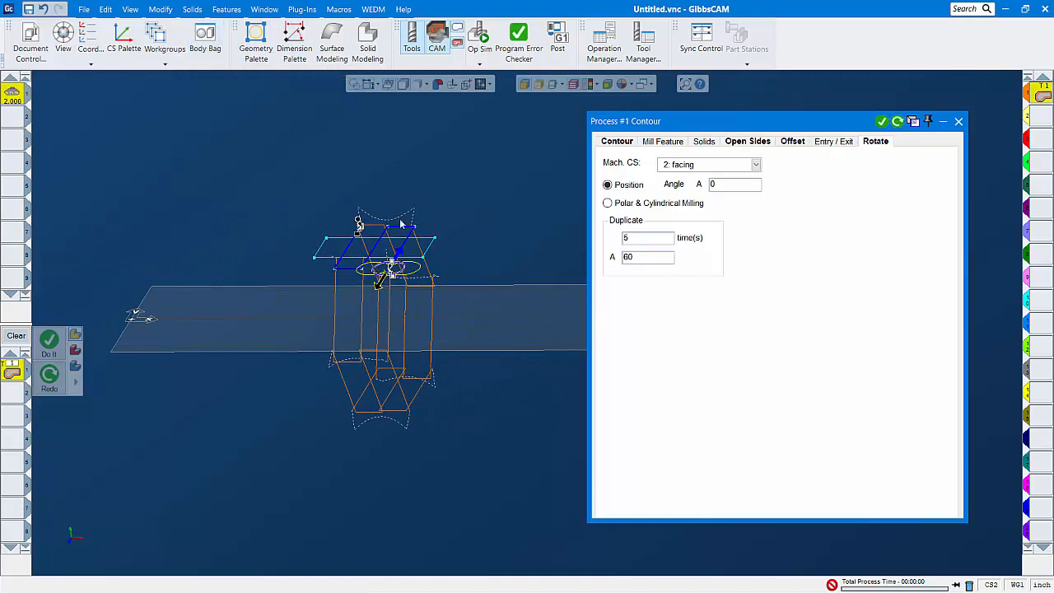
middle_drag(392, 219, 519, 291)
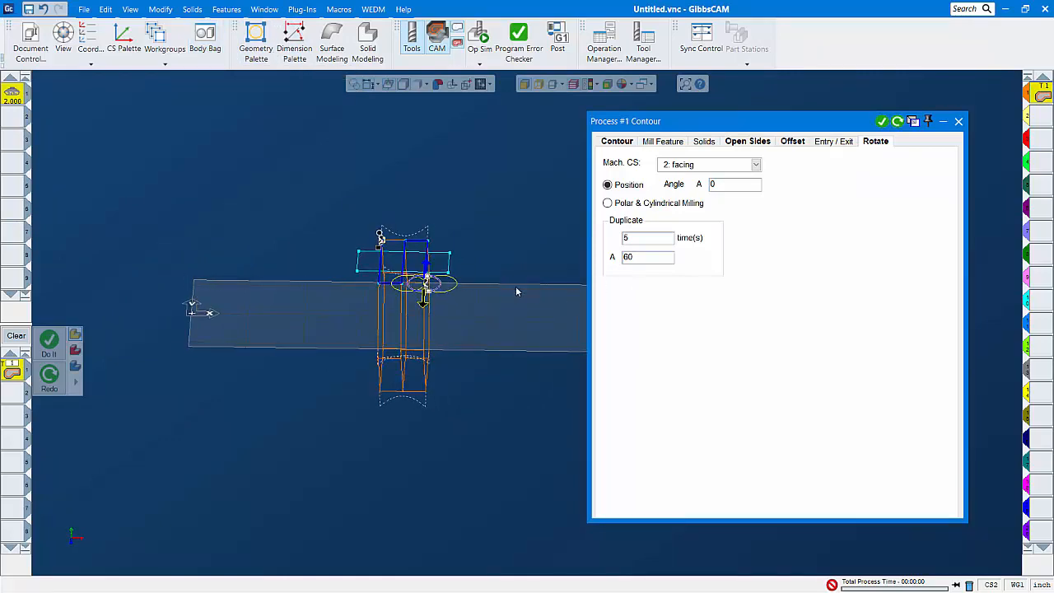
Make operation slot 2 the active position, close the contour process, and delete its tile from the process list.
click(1043, 117)
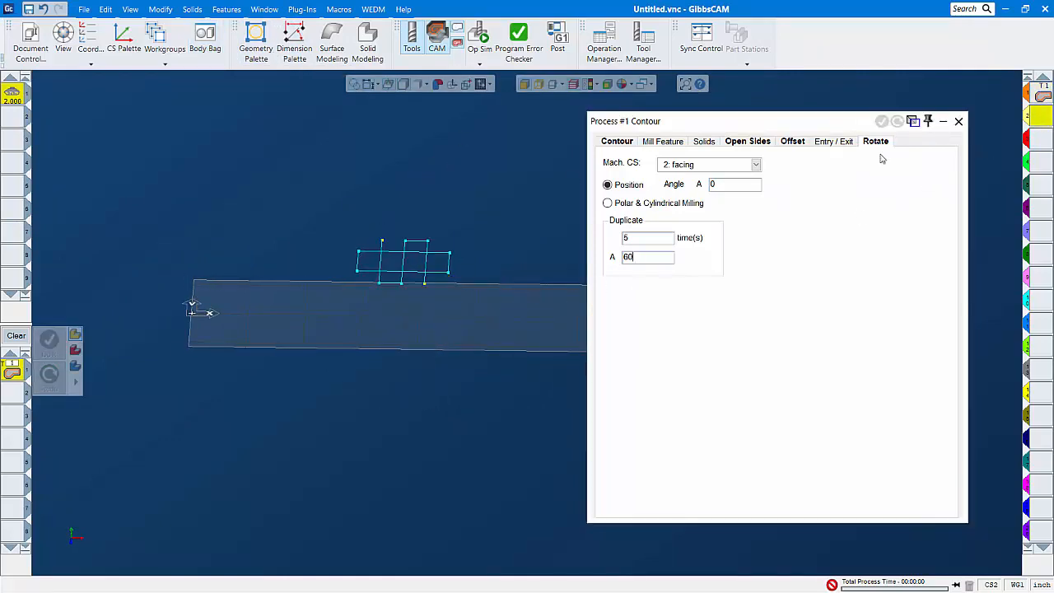
middle_drag(439, 164, 424, 198)
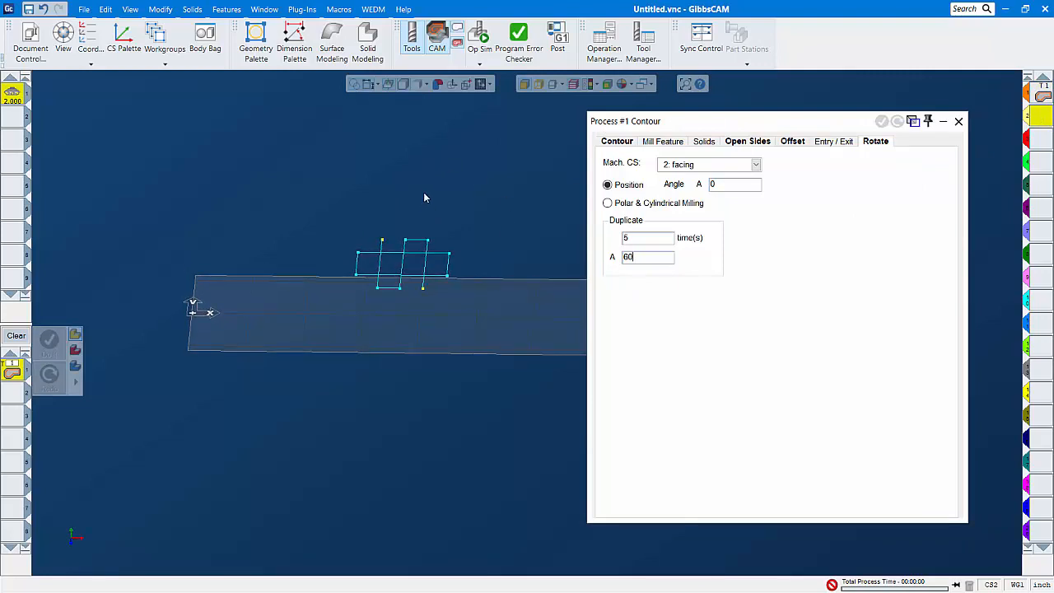
click(959, 122)
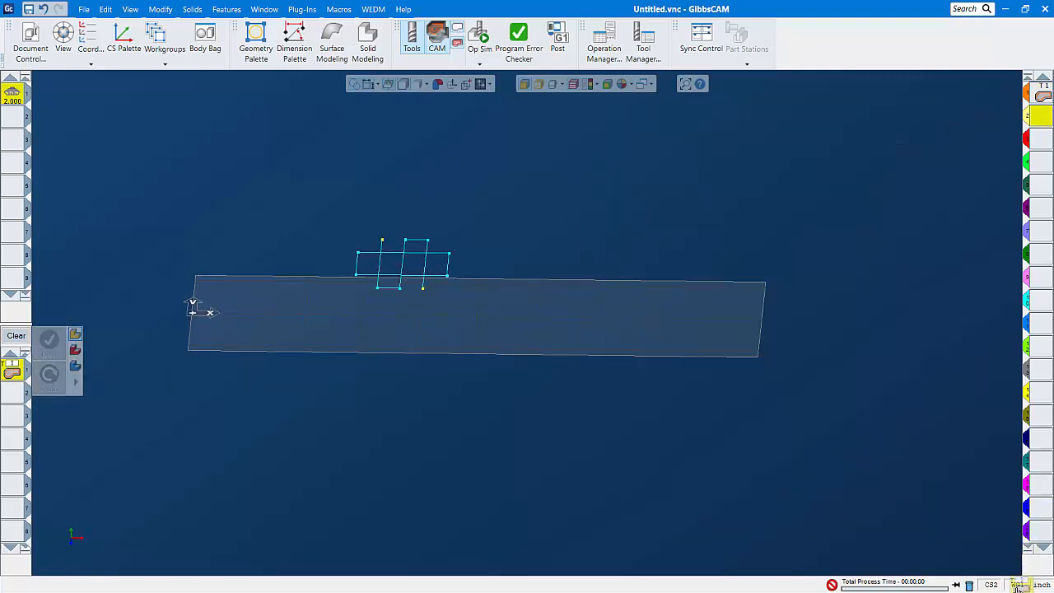
drag(1018, 587, 969, 585)
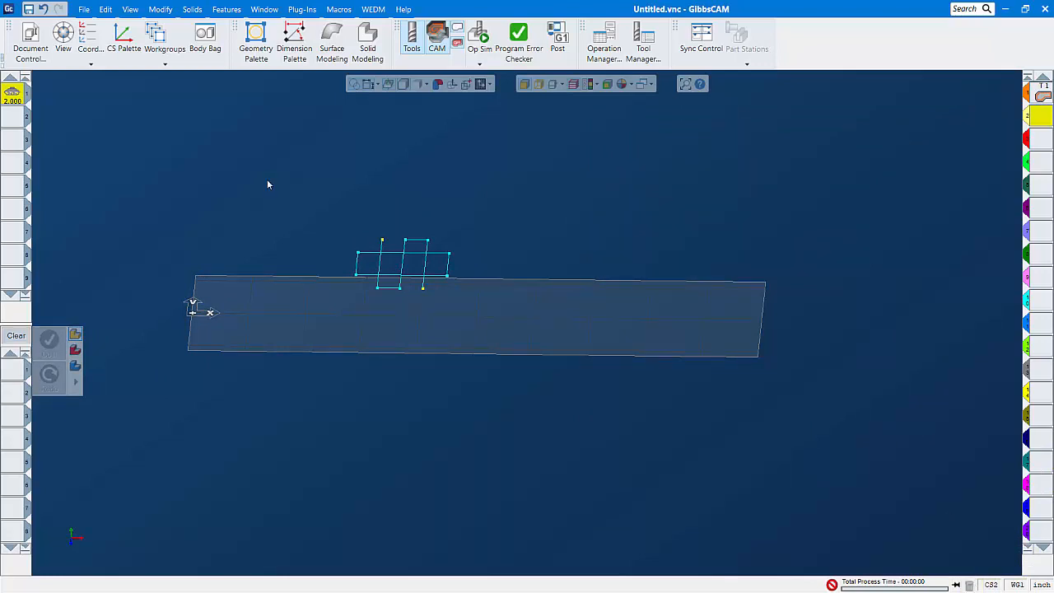
Define tool 2 as a rough end mill with 0.188 inch diameter and 0.03 inch corner radius.
double_click(8, 117)
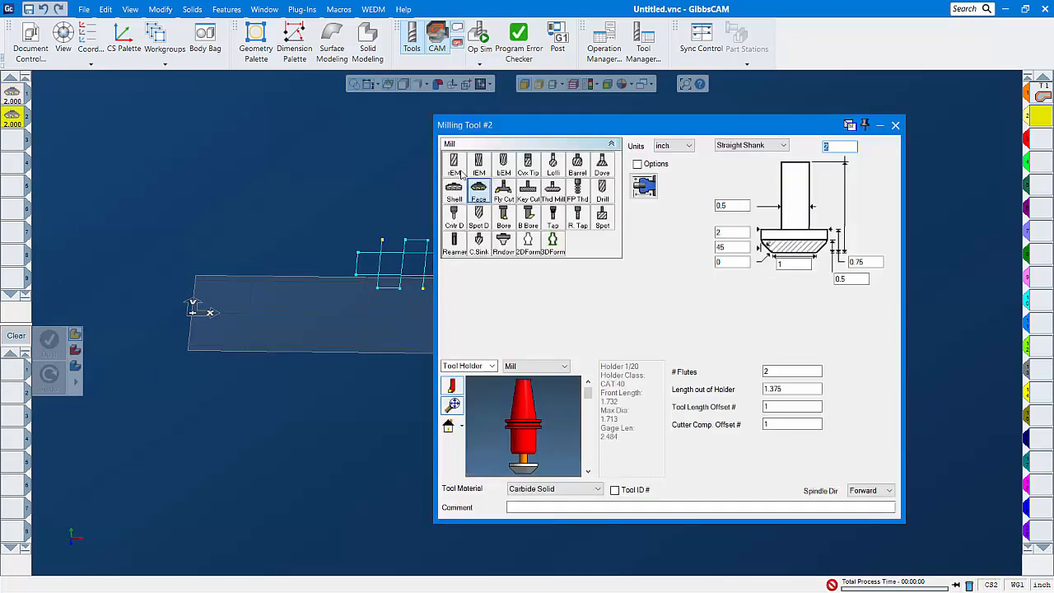
click(455, 166)
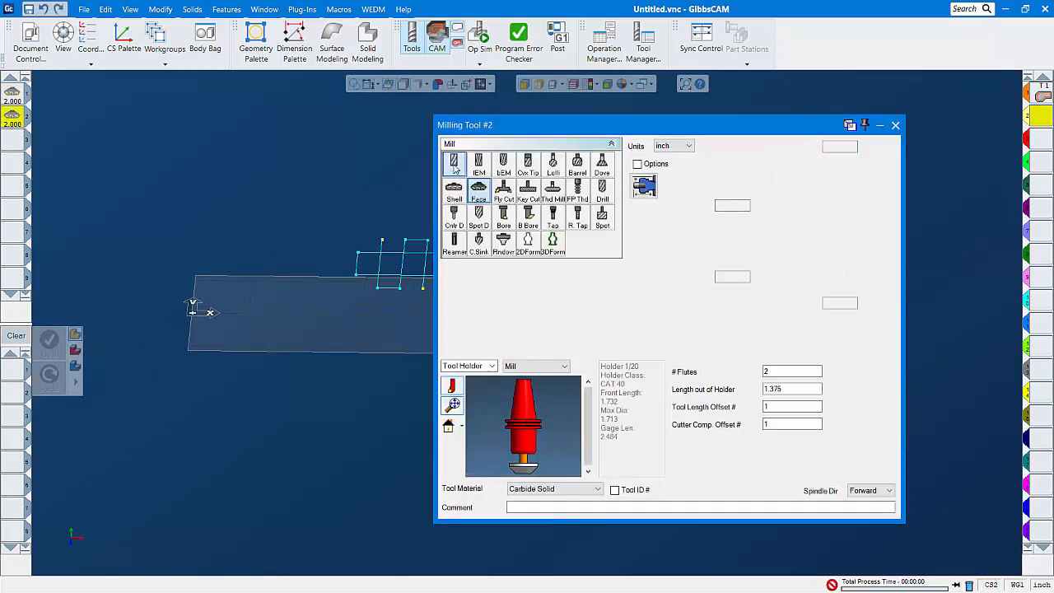
click(733, 206)
text(.1)
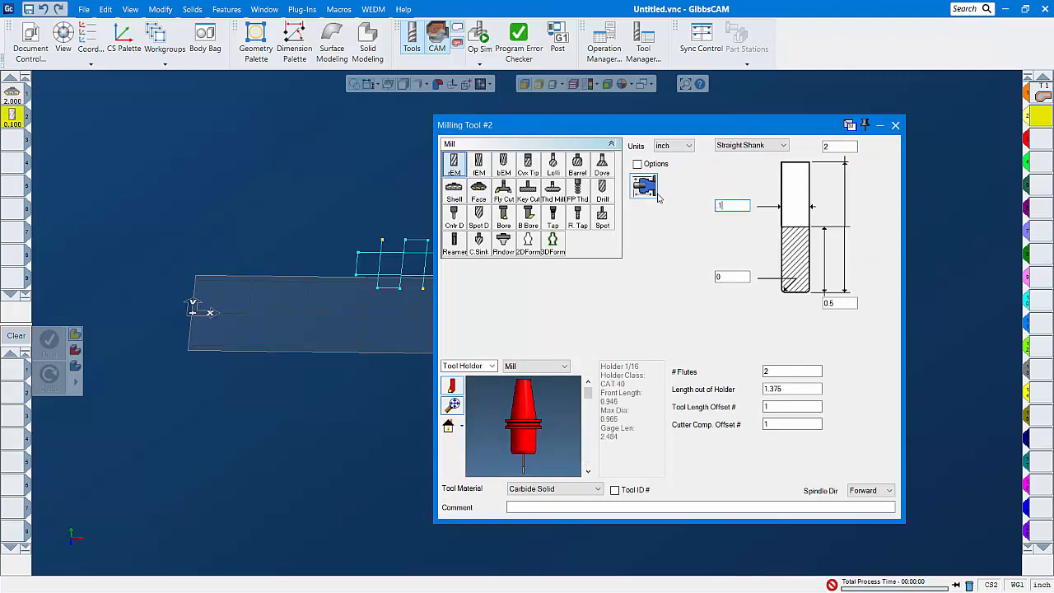
text(88)
key(Tab)
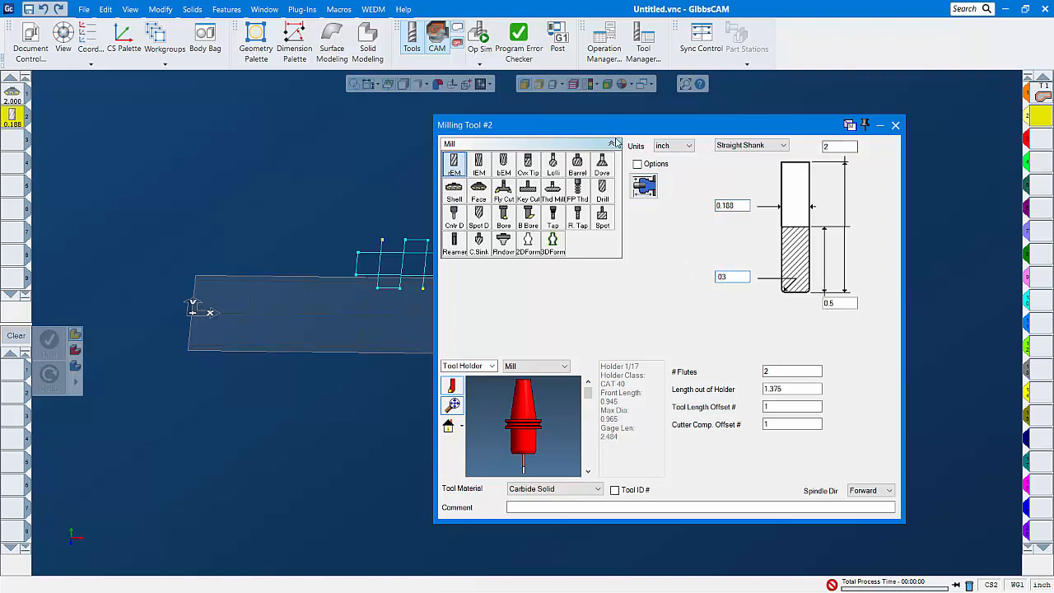
click(895, 126)
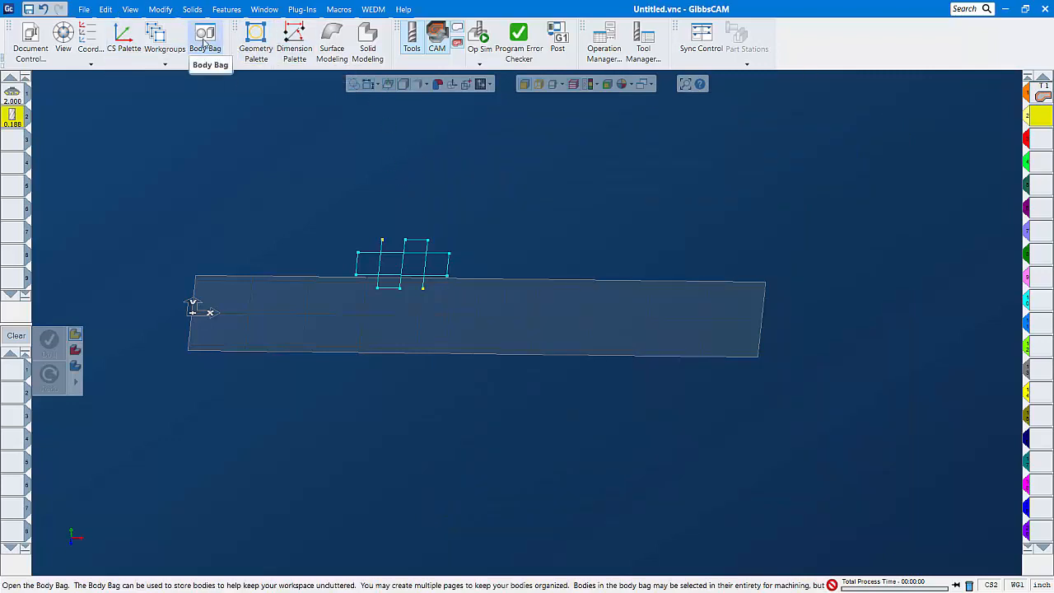
Rename workgroup 1 as "facing".
click(168, 41)
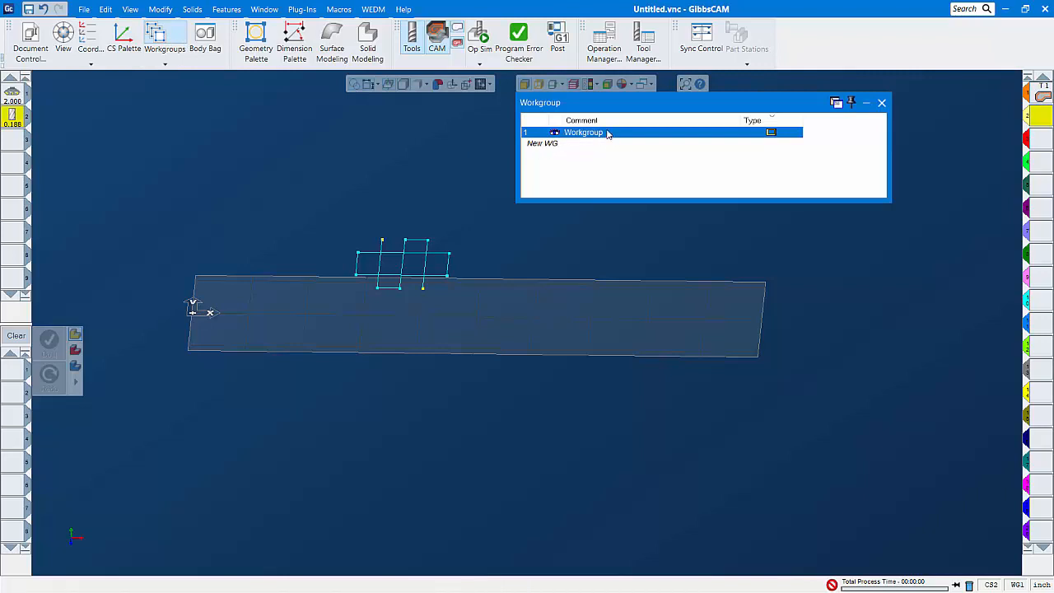
click(606, 137)
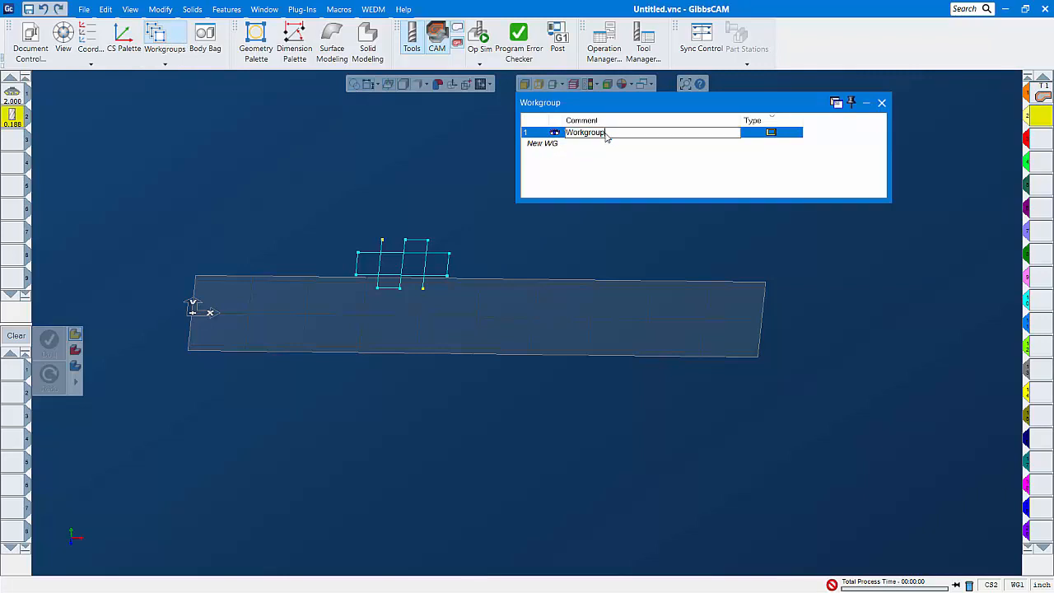
double_click(604, 135)
text(facing)
Create a new workgroup named "slots" and close the workgroup list.
click(550, 144)
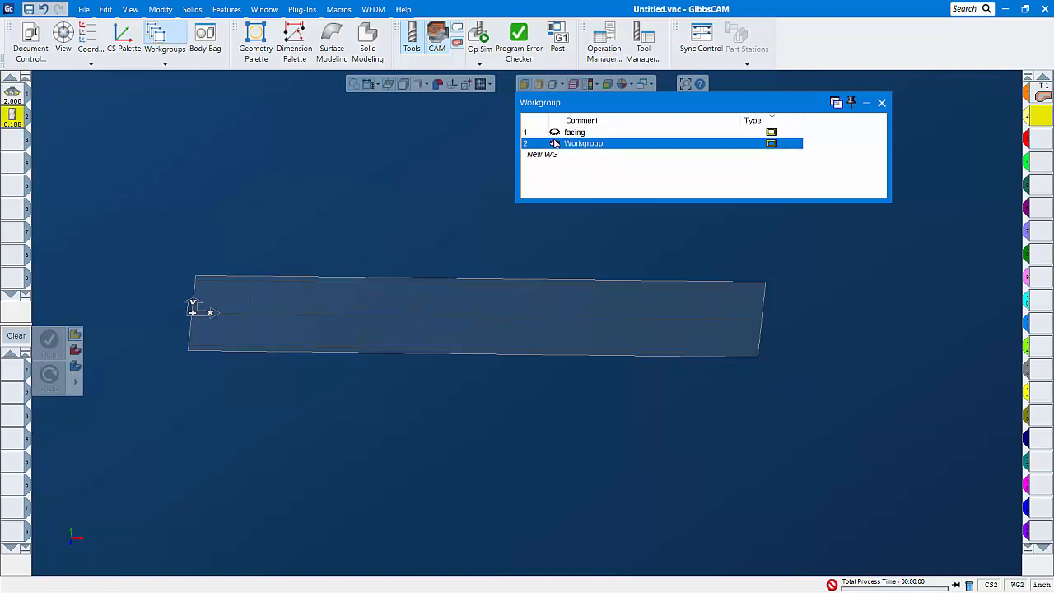
click(609, 145)
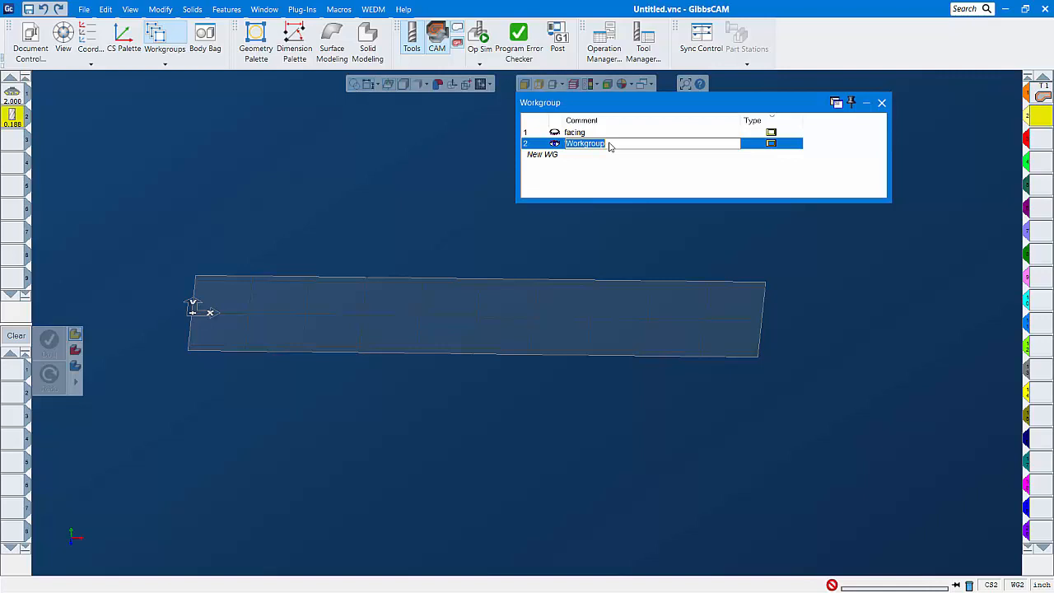
text(slots)
key(Return)
click(881, 102)
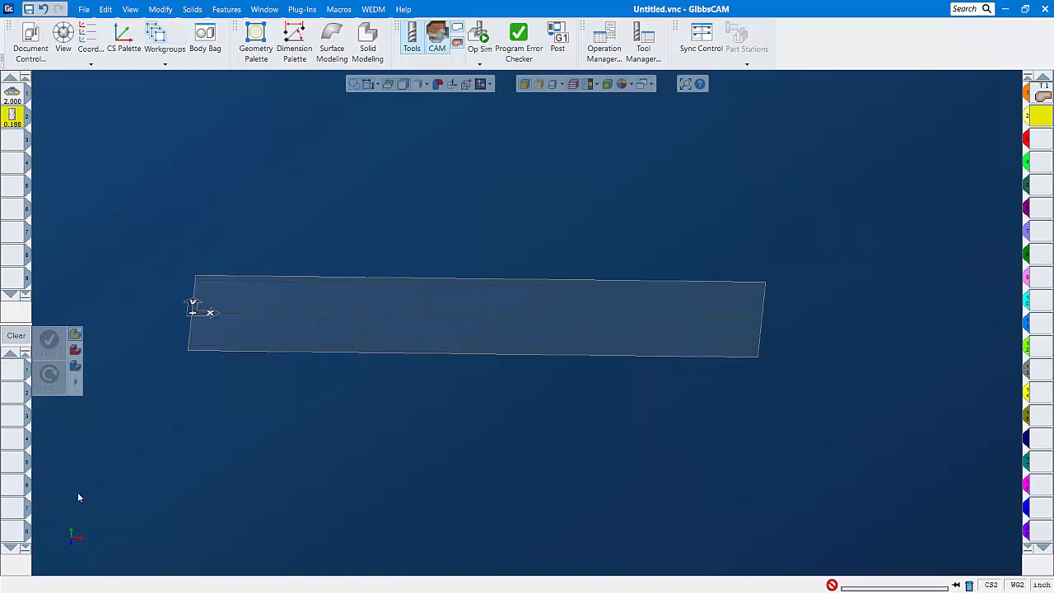
Take the part body out of the body bag into the workspace and deselect it.
click(62, 514)
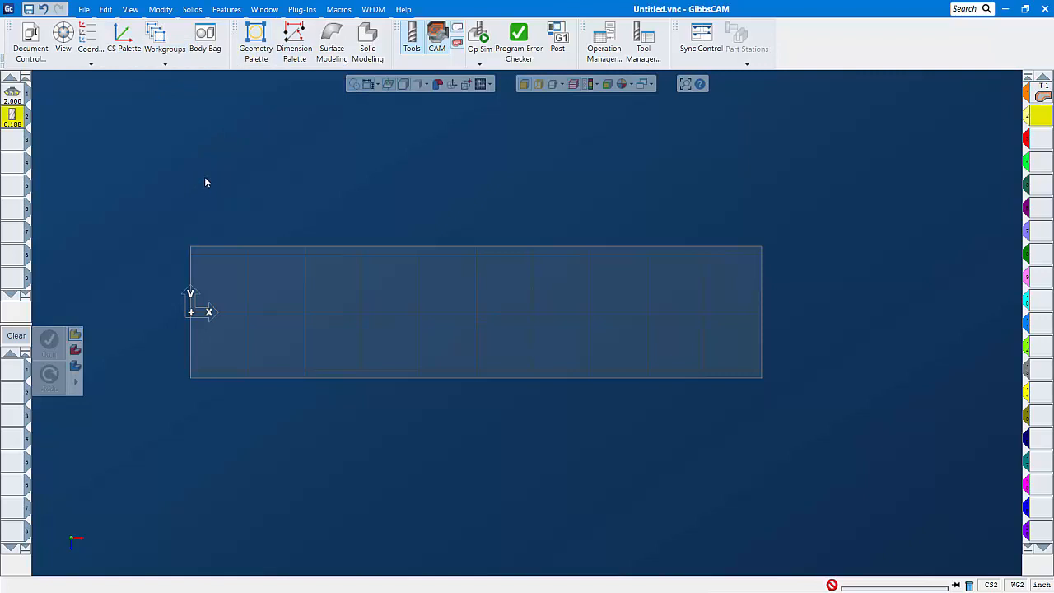
click(215, 49)
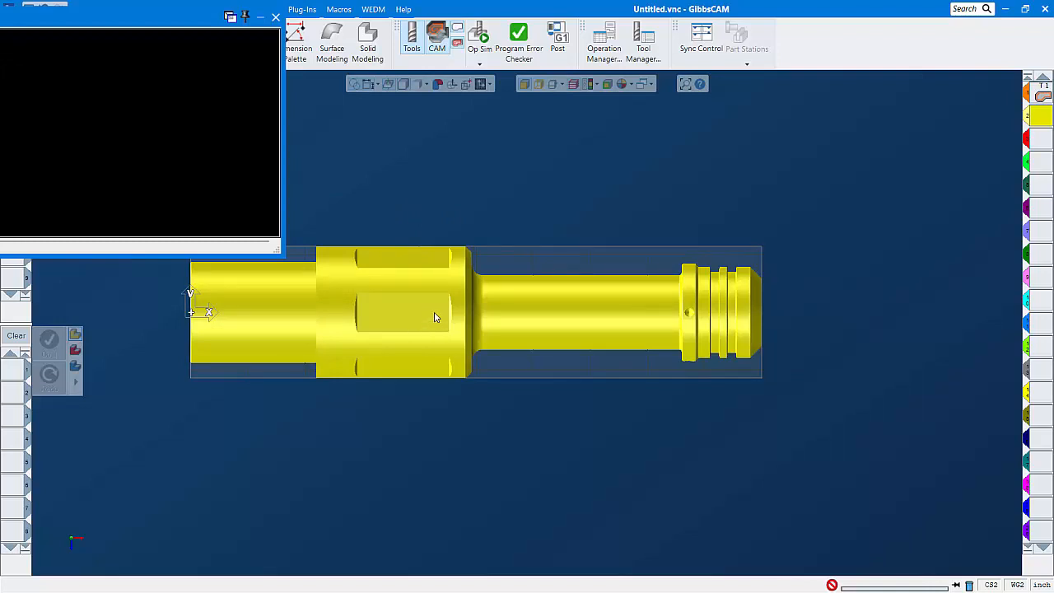
middle_drag(435, 317, 393, 195)
click(448, 221)
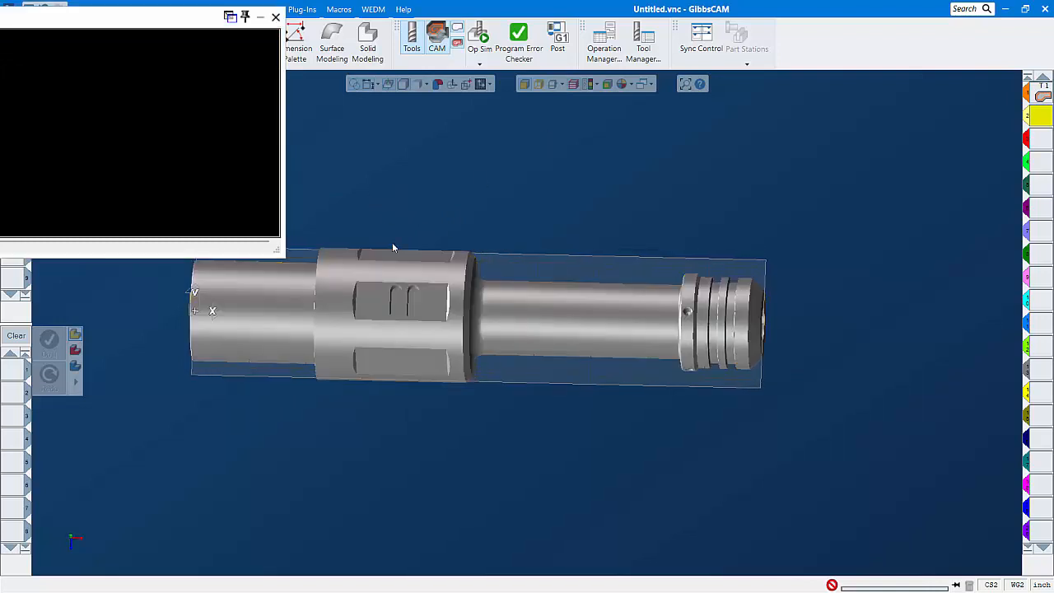
scroll(403, 265, up, 3)
middle_drag(403, 294, 453, 167)
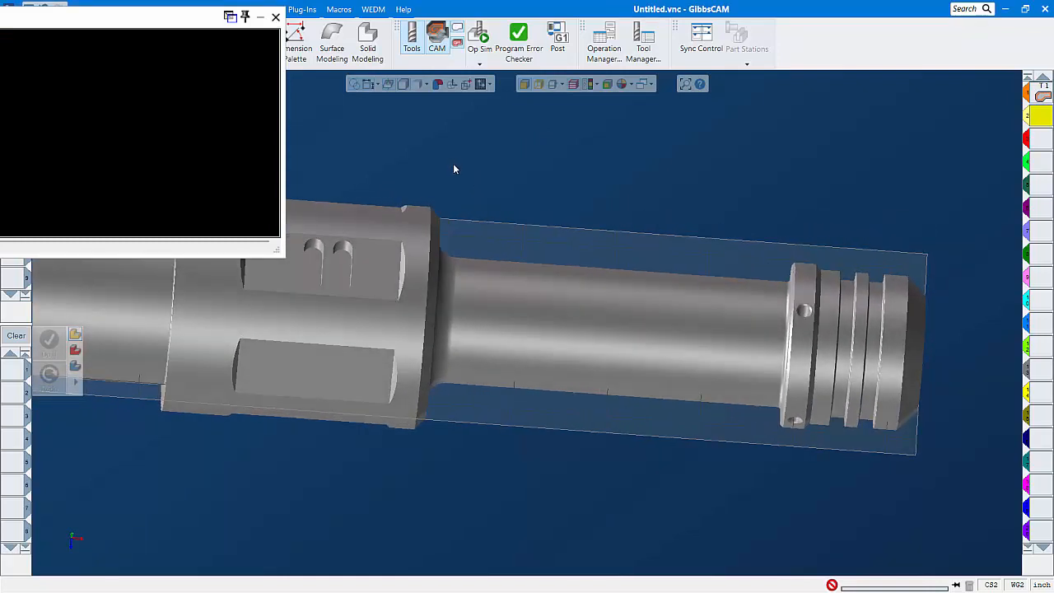
Select the tangent wall faces of the slot nearer the narrow shaft on the slotted flat and extract their edges as geometry.
click(344, 247)
right_click(347, 246)
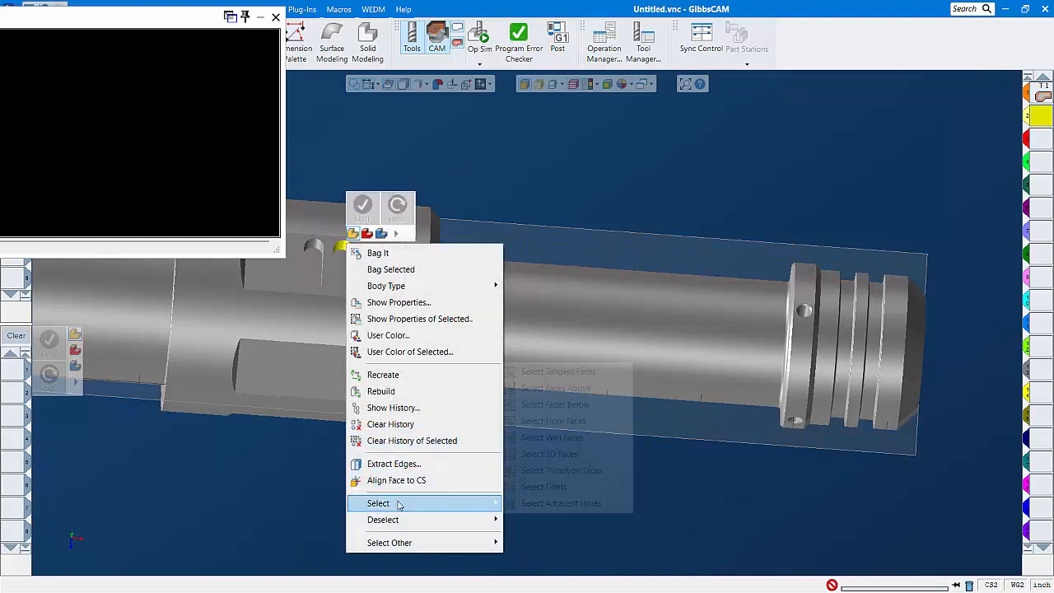
mouse_move(397, 503)
click(552, 373)
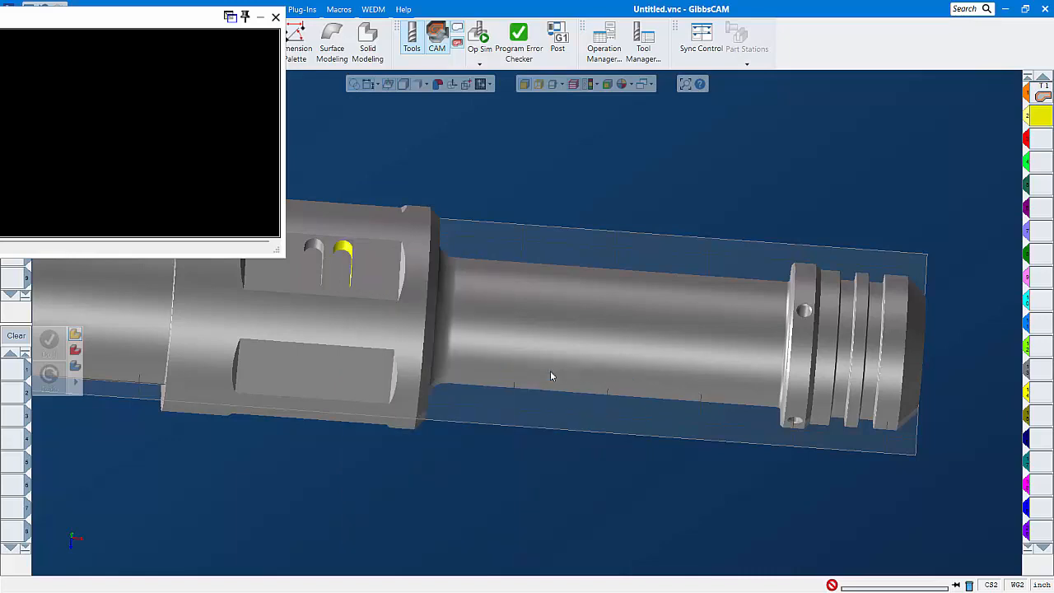
middle_drag(343, 231, 329, 278)
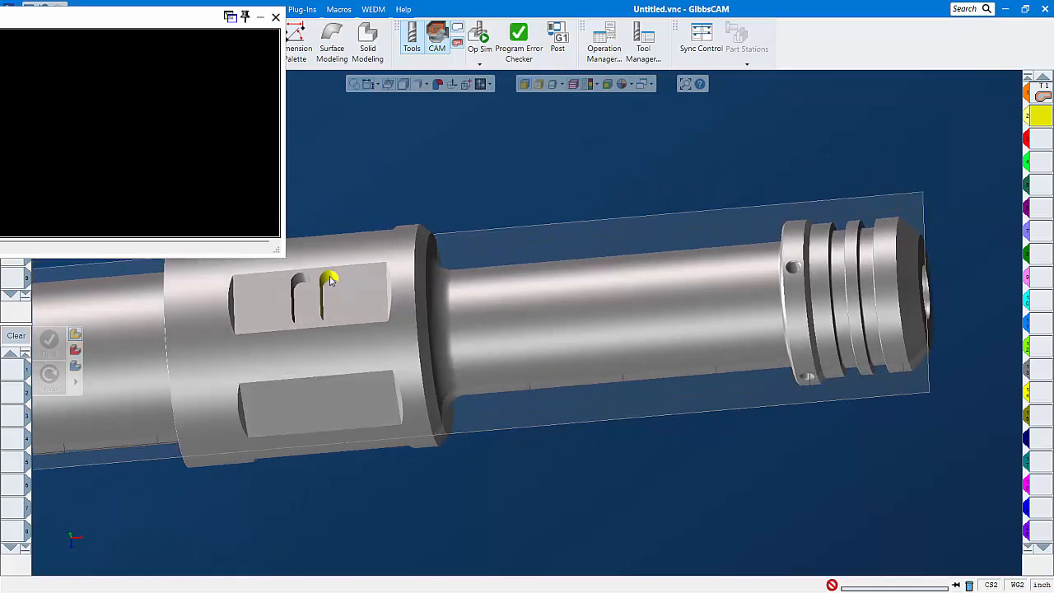
right_click(330, 280)
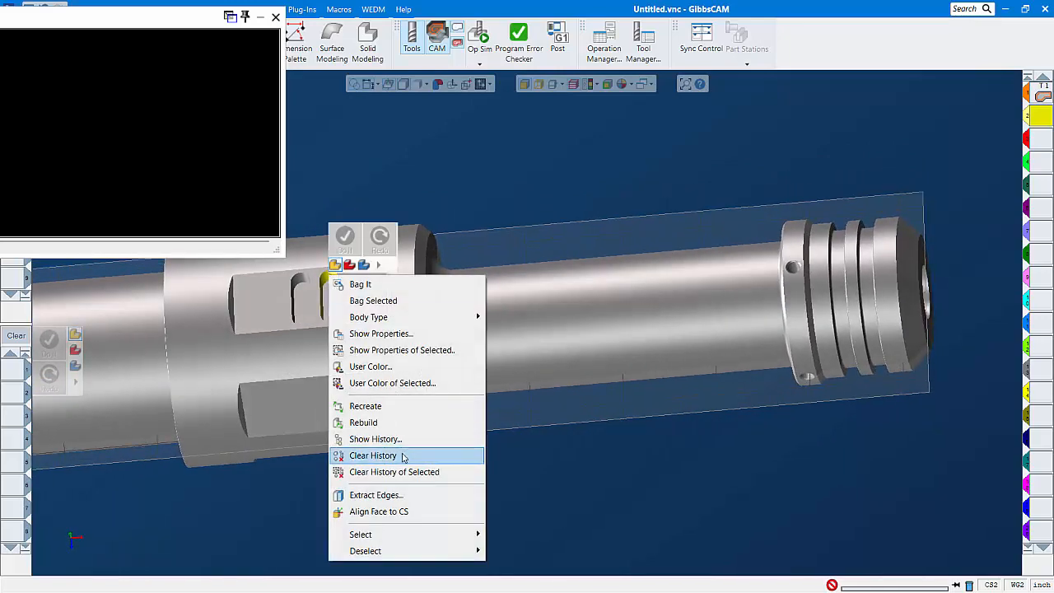
click(405, 496)
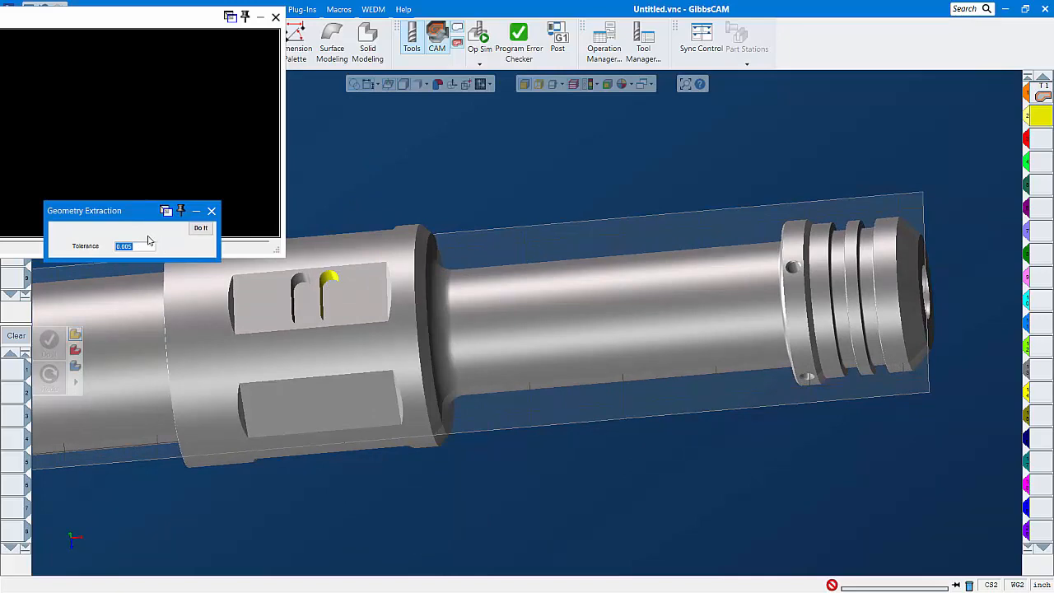
click(211, 228)
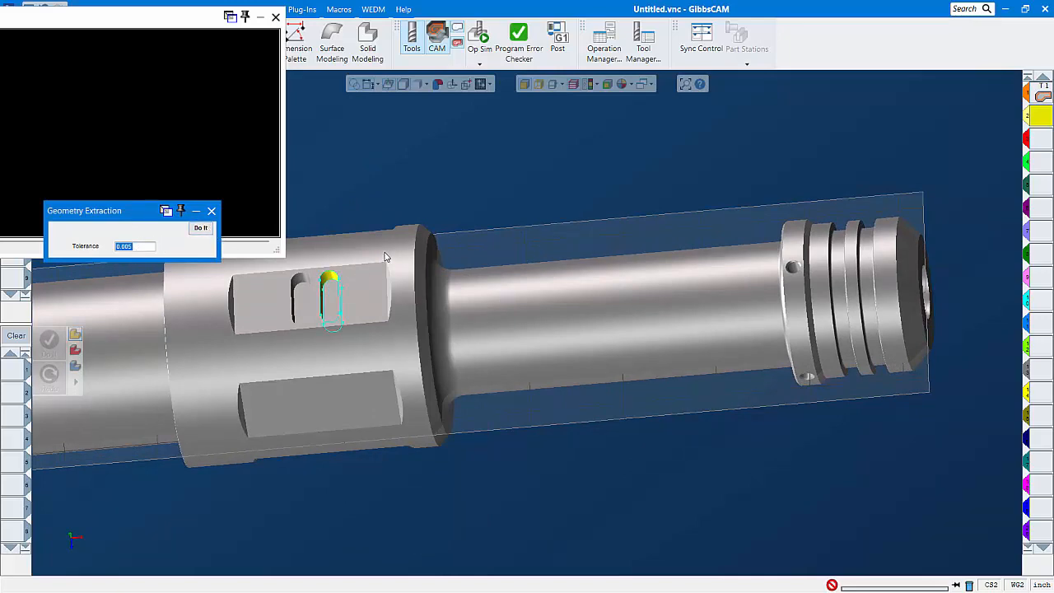
Select the tangent wall faces of the neighbouring slot on the same flat and extract their edges as geometry.
middle_drag(384, 253, 403, 106)
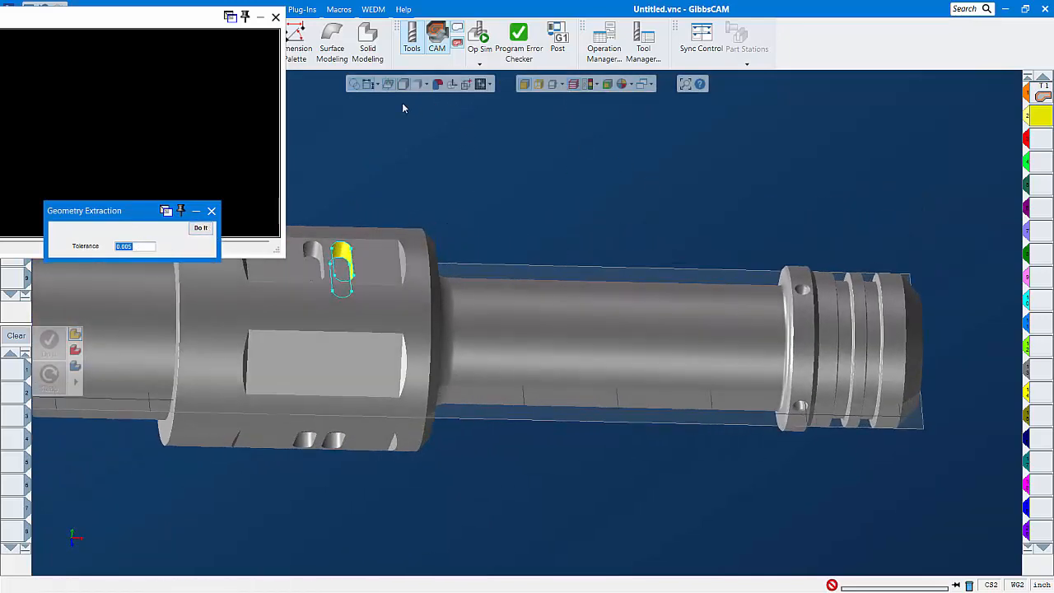
middle_drag(284, 257, 293, 358)
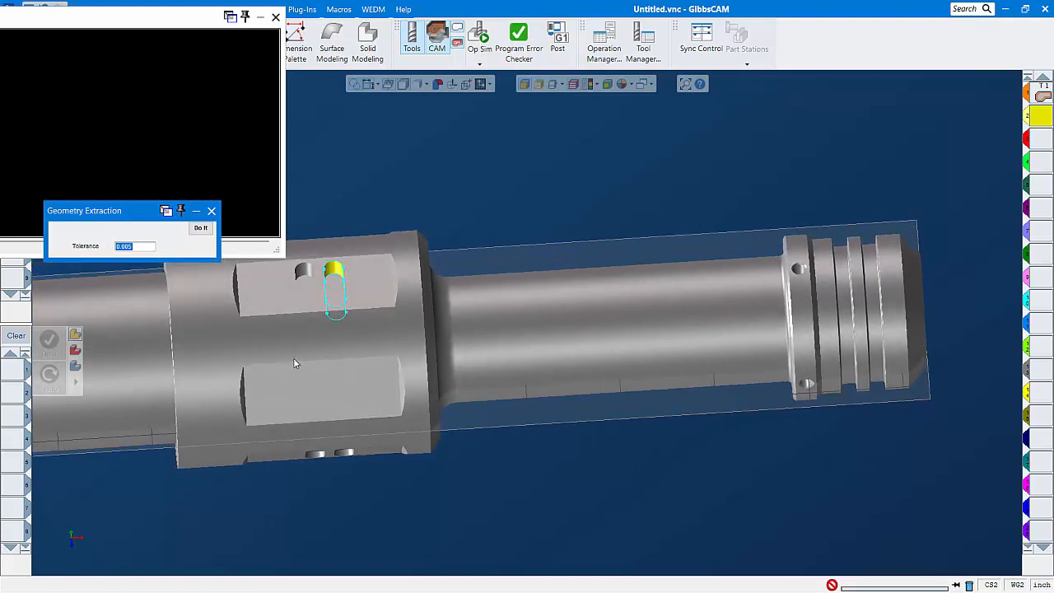
click(306, 275)
right_click(307, 274)
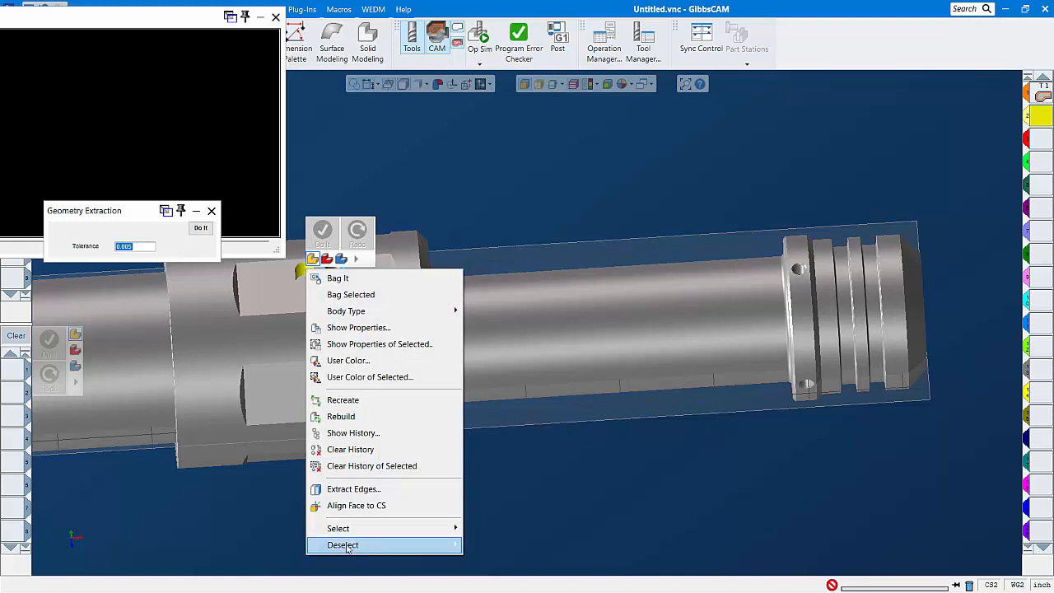
mouse_move(356, 529)
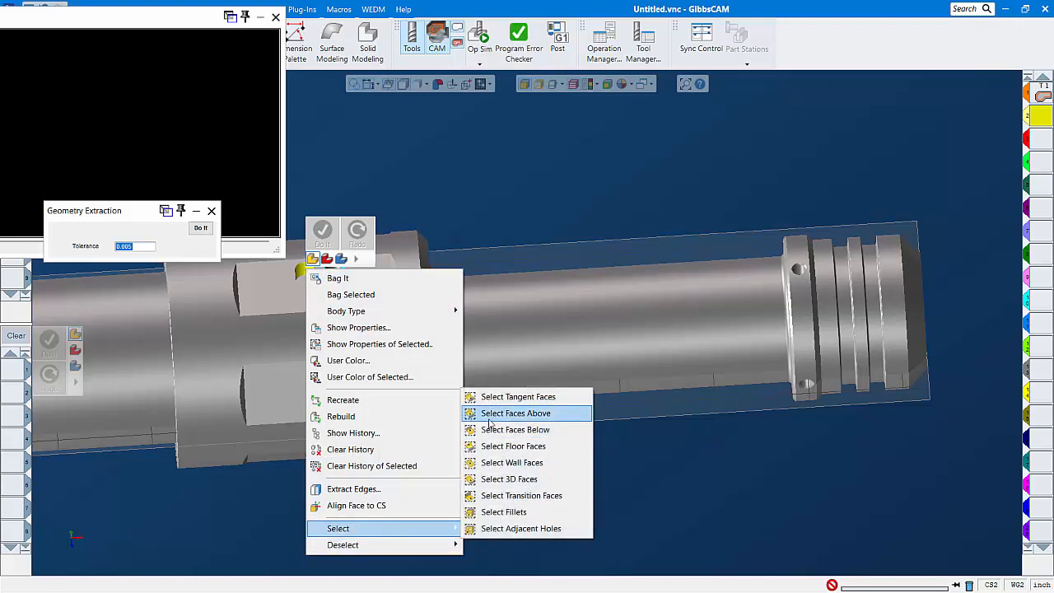
click(506, 398)
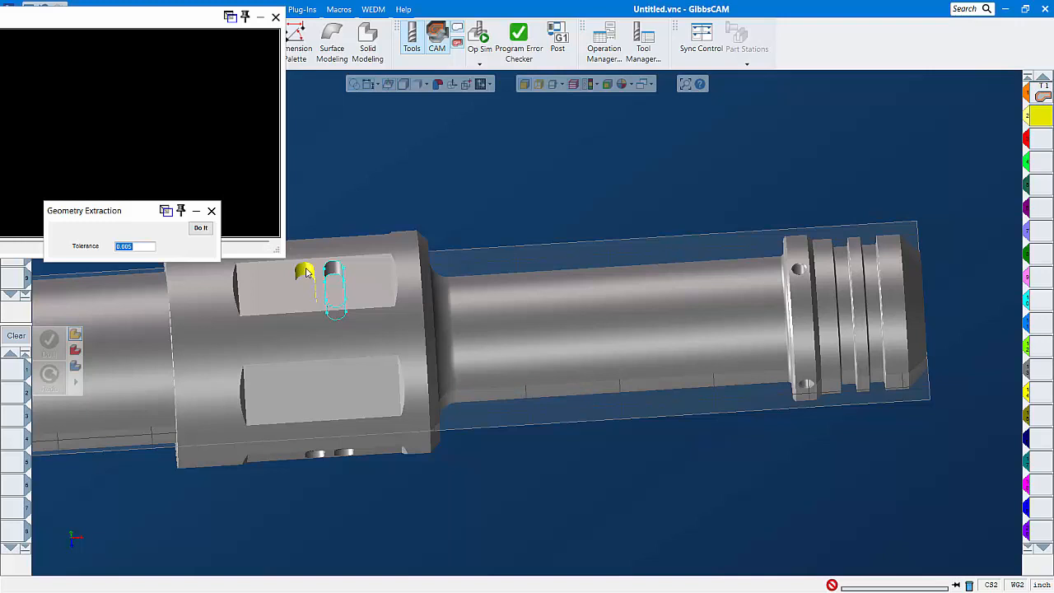
right_click(307, 275)
click(352, 488)
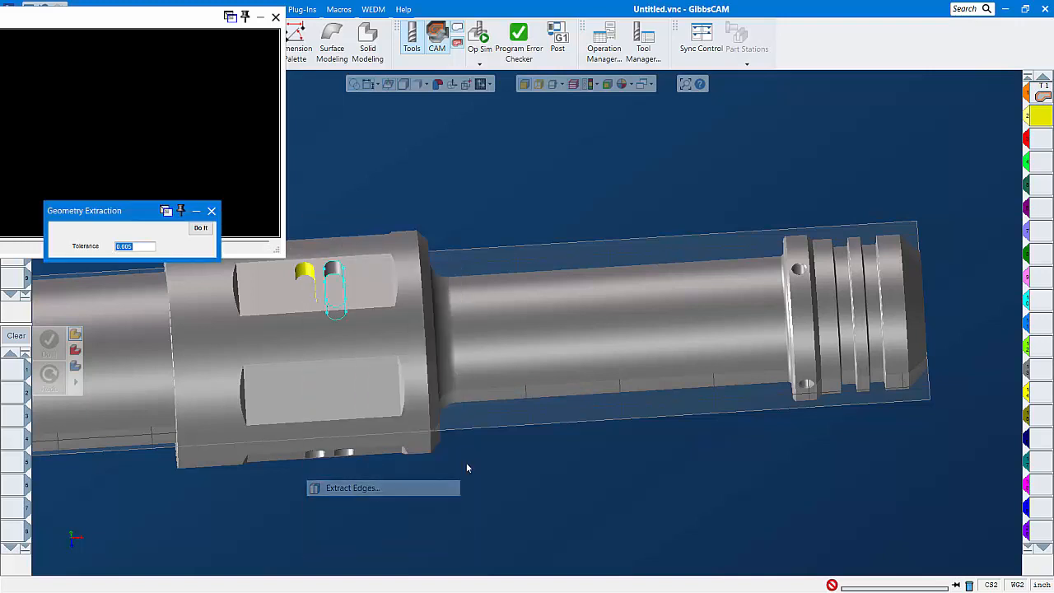
click(201, 228)
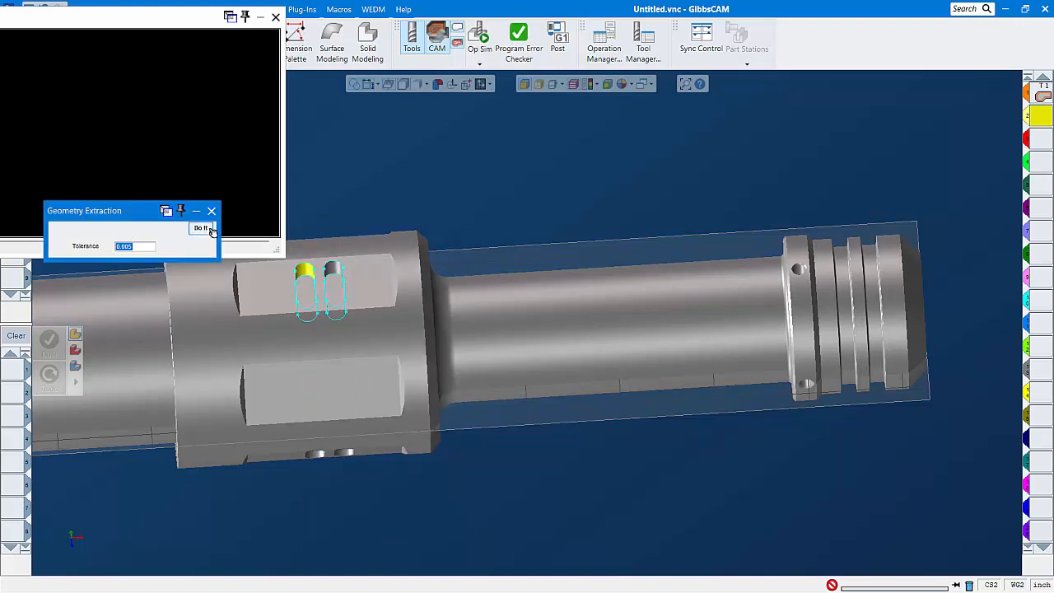
Put the part body back into the body bag, leaving only the extracted slot outlines, and close the bag.
click(277, 17)
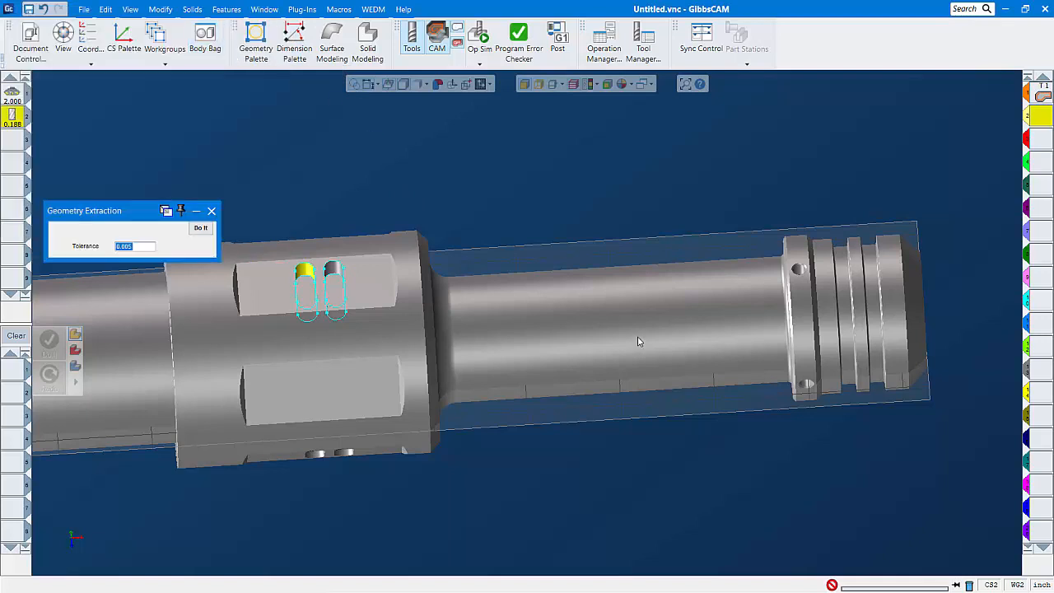
double_click(638, 339)
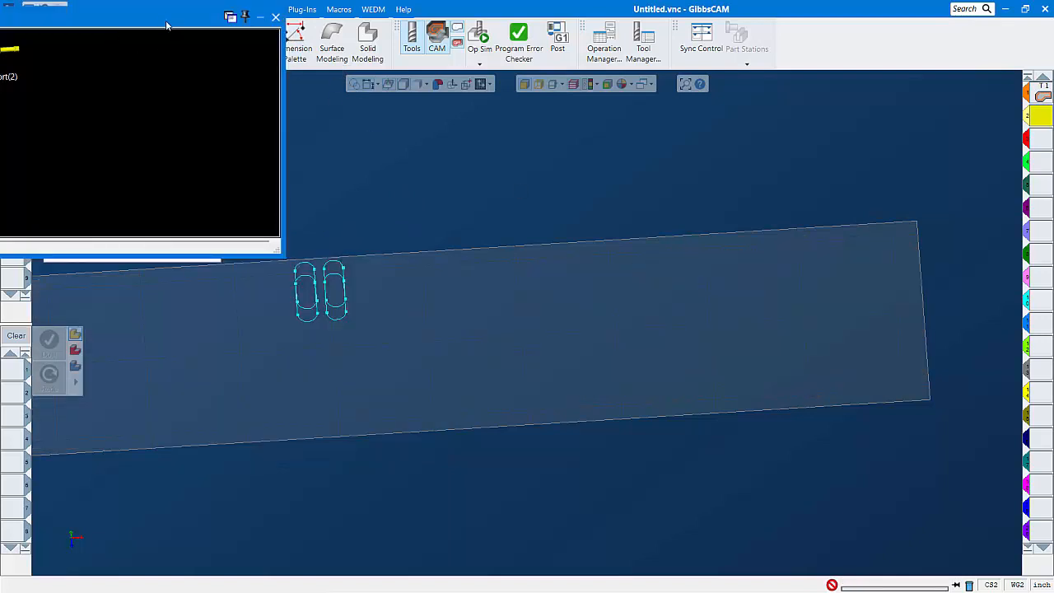
click(275, 17)
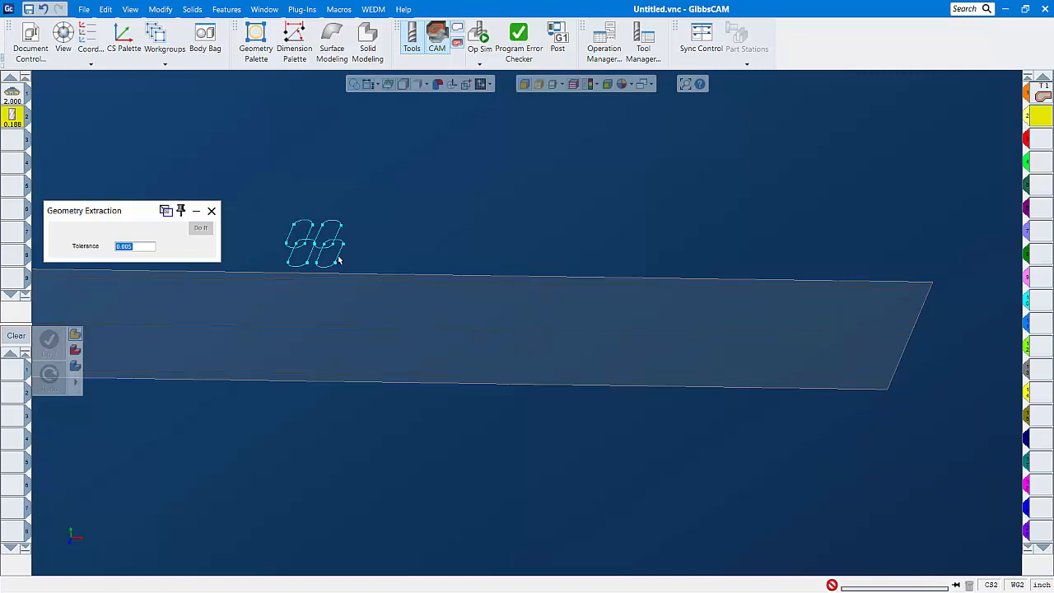
Delete the lower outline of each of the two slots and close the geometry extraction dialog.
click(338, 260)
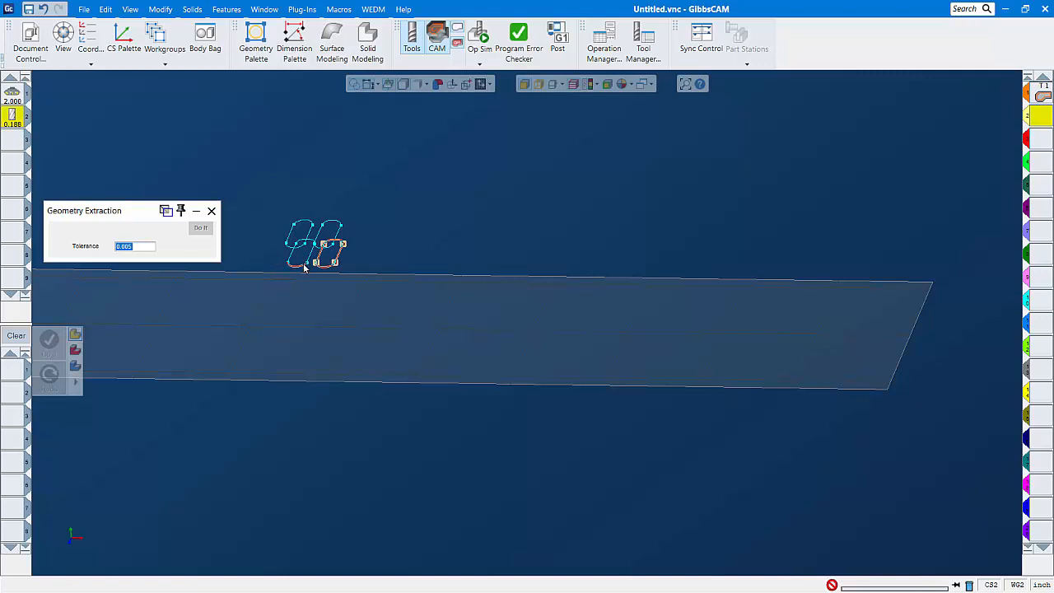
shift+click(304, 265)
key(Delete)
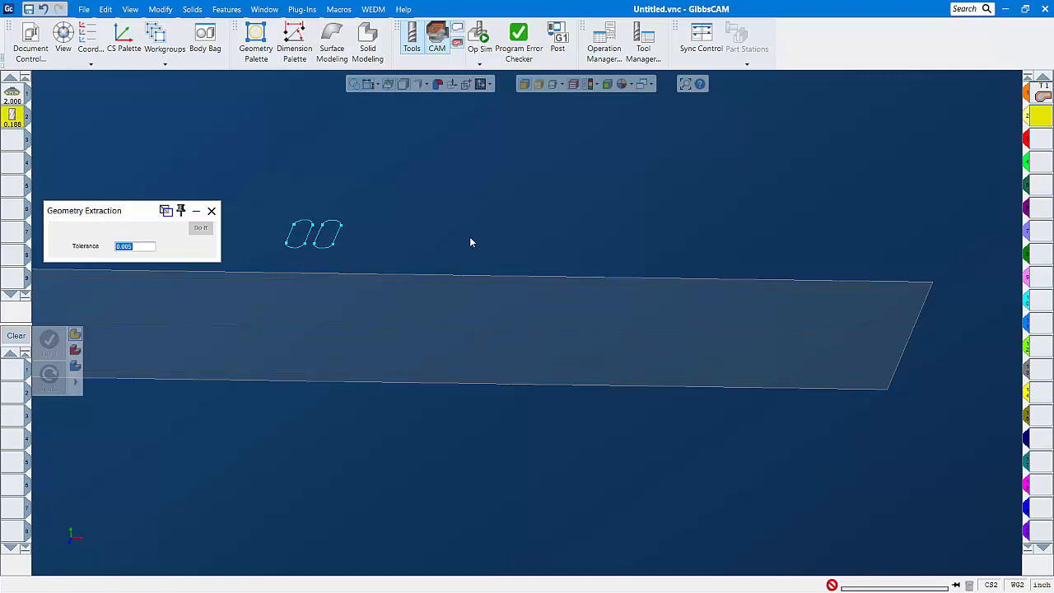
click(211, 211)
Create a Contour process with the 0.188 end mill, setting the surface depth to 1.375 and the final depth to 1.094.
middle_drag(387, 265, 493, 345)
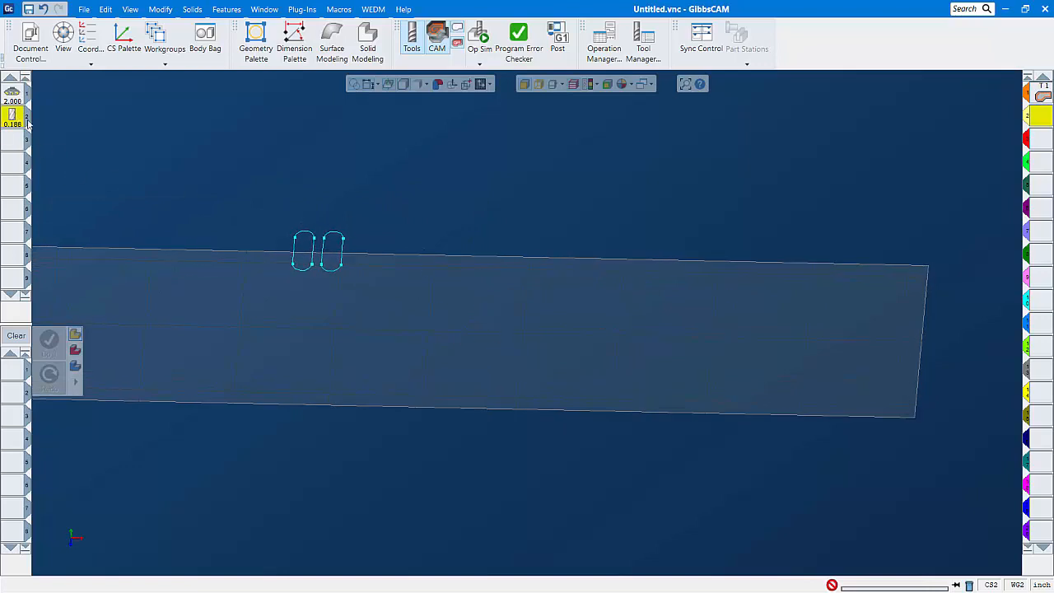
click(57, 354)
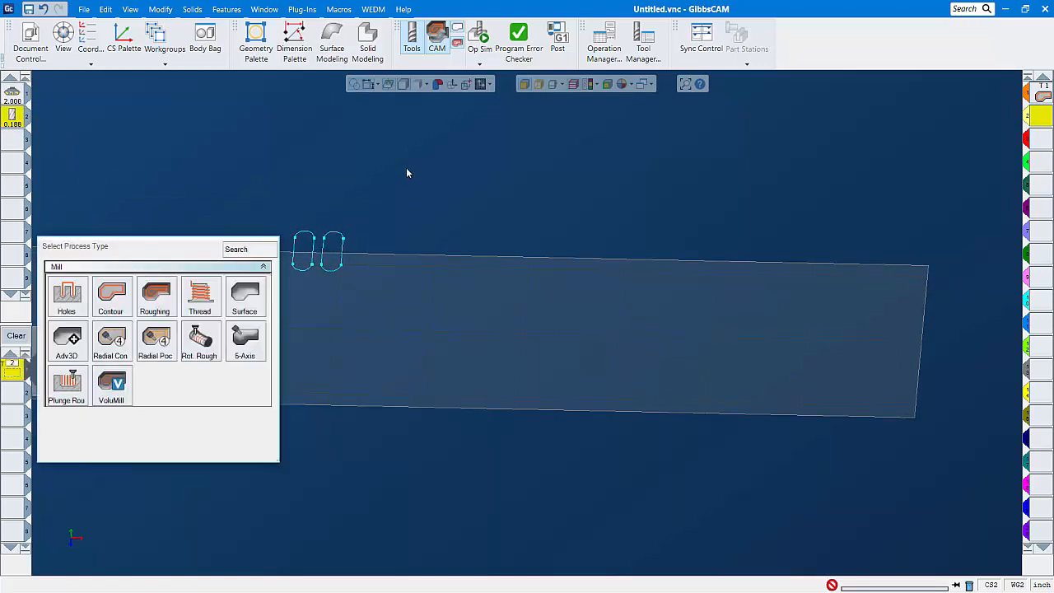
click(113, 297)
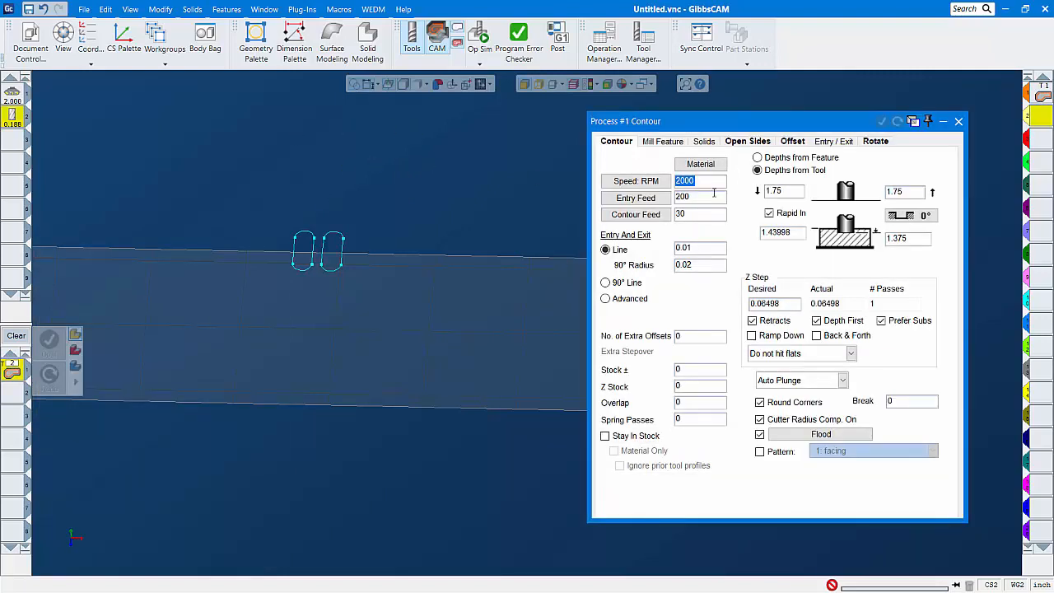
middle_drag(446, 161, 364, 162)
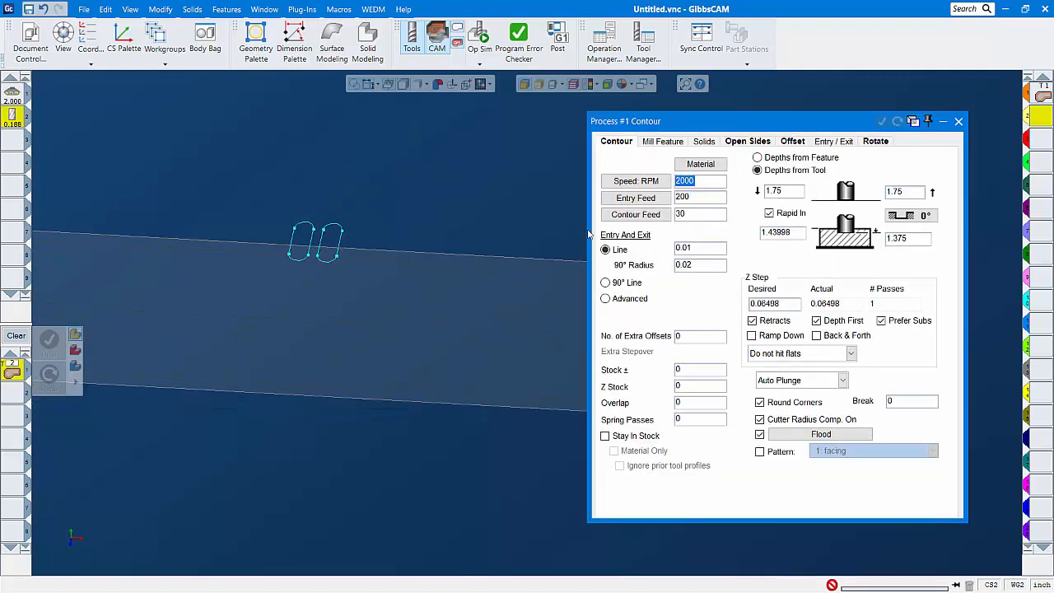
click(764, 233)
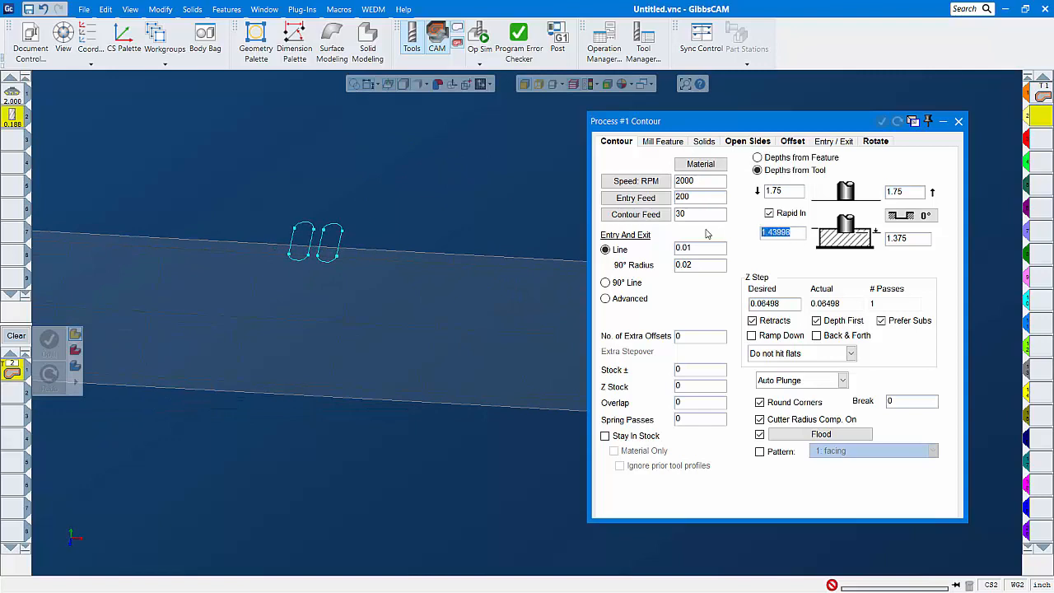
text(1.375)
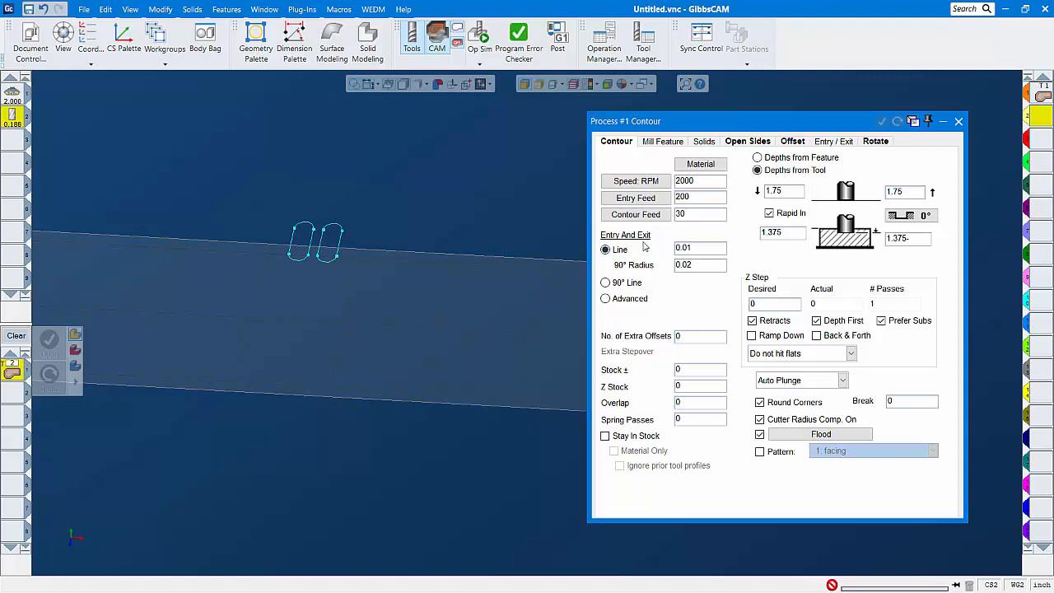
text(.281)
key(Return)
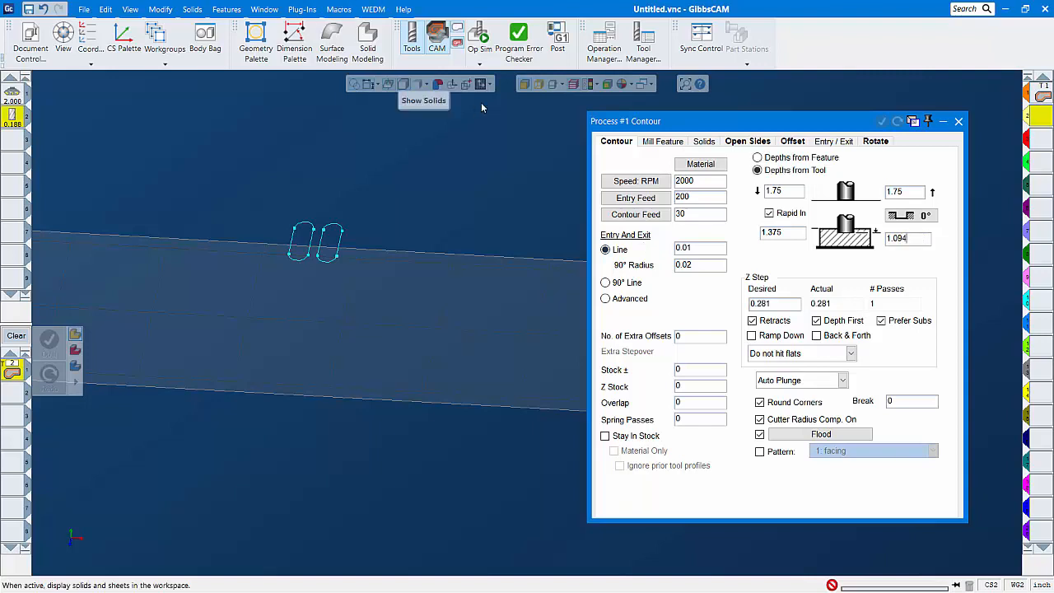
Select the outline of the slot farther from the coordinate origin as the contour geometry.
middle_drag(450, 183, 367, 239)
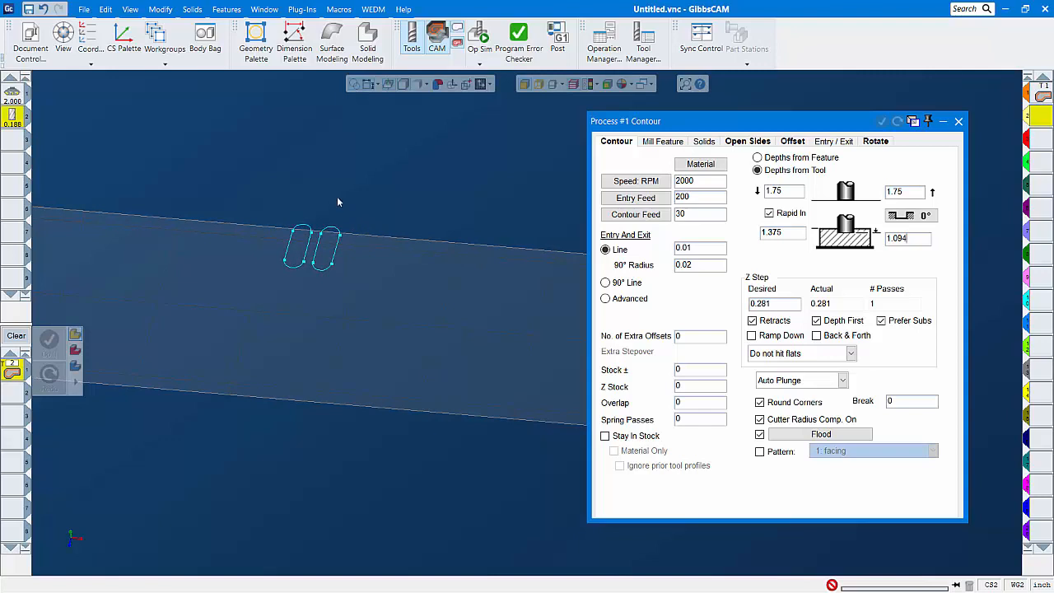
click(334, 262)
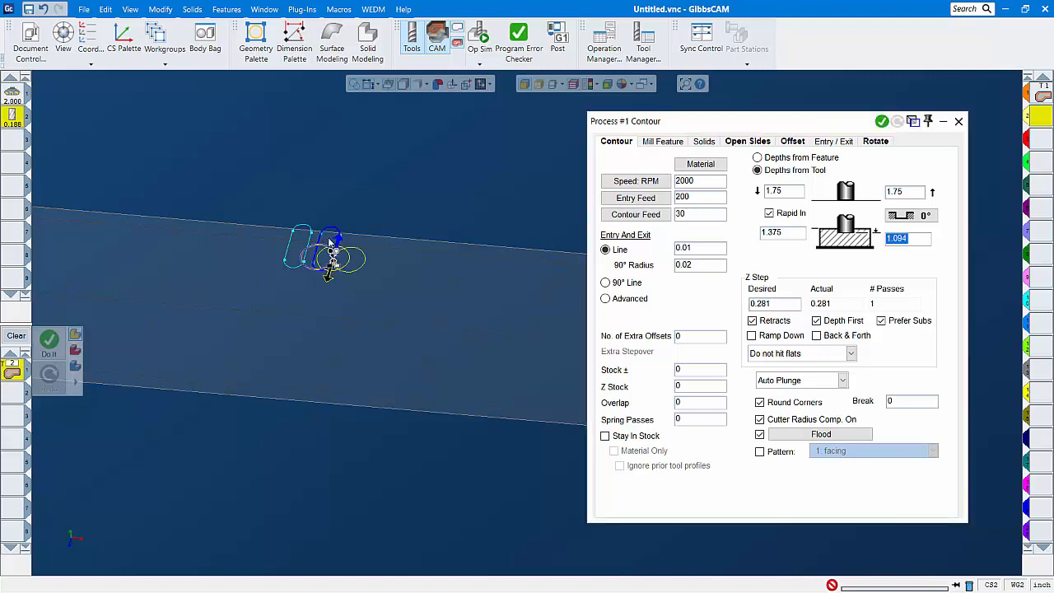
middle_drag(330, 261, 330, 233)
drag(129, 142, 337, 354)
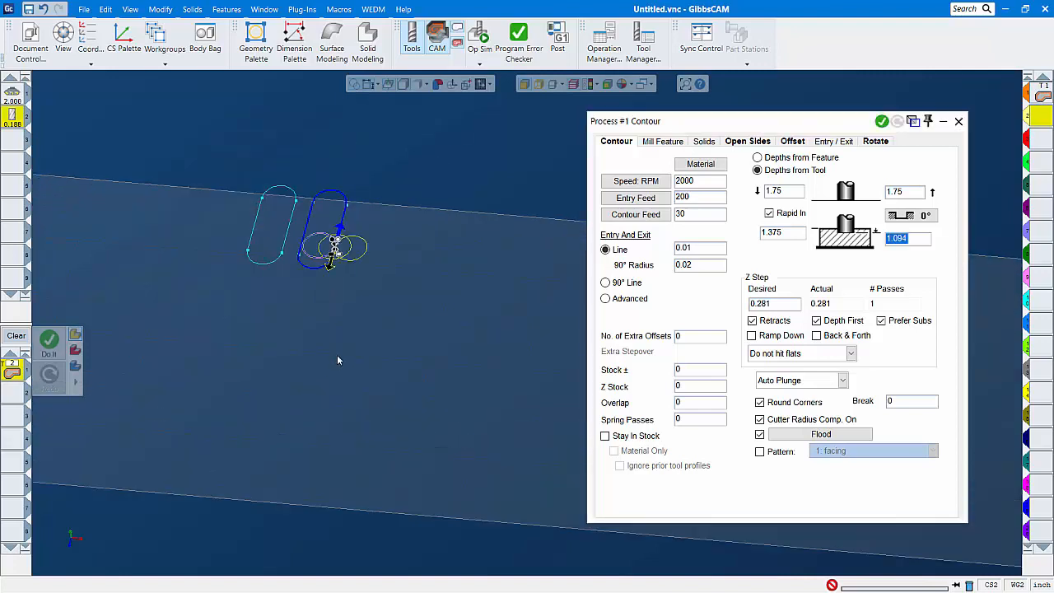
scroll(564, 290, down, 1)
drag(823, 123, 881, 94)
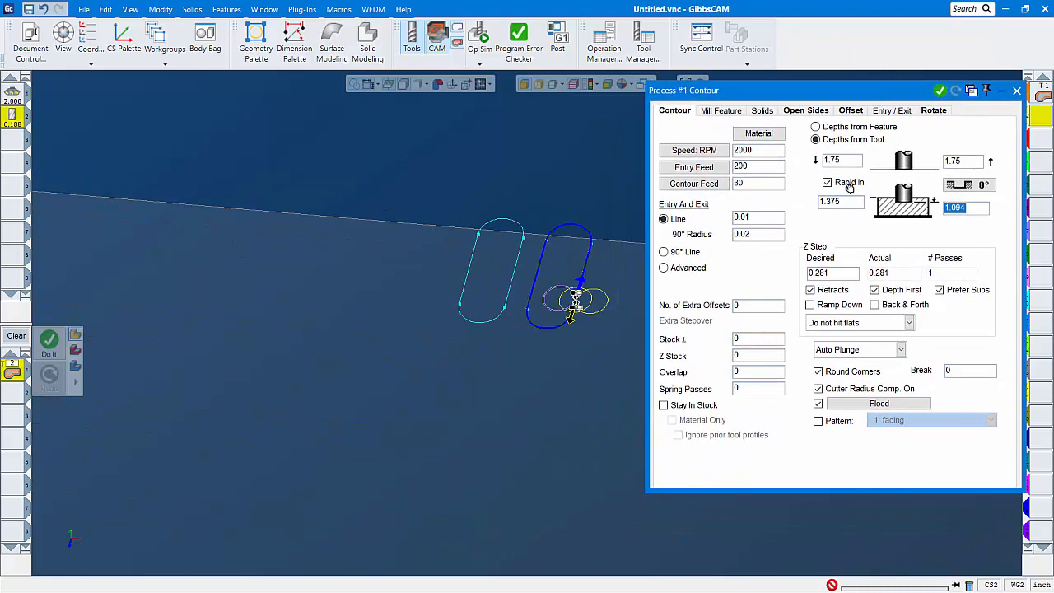
Enable Ramp Down, set the desired Z step to 0.09, and generate the slot's contour toolpath.
click(810, 305)
drag(831, 273, 785, 267)
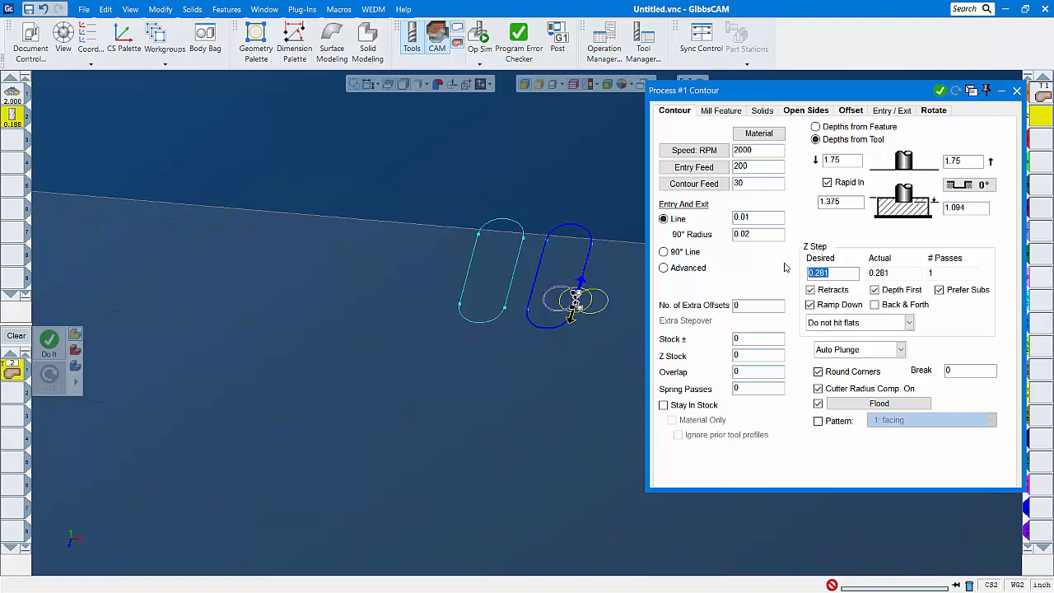
text(.09)
drag(894, 94, 879, 97)
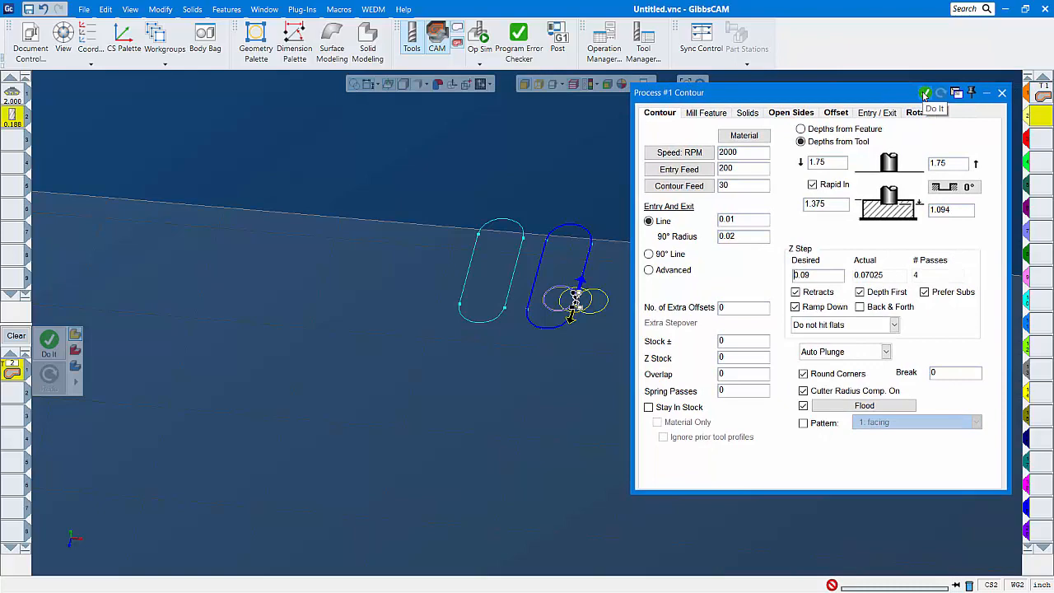
click(925, 94)
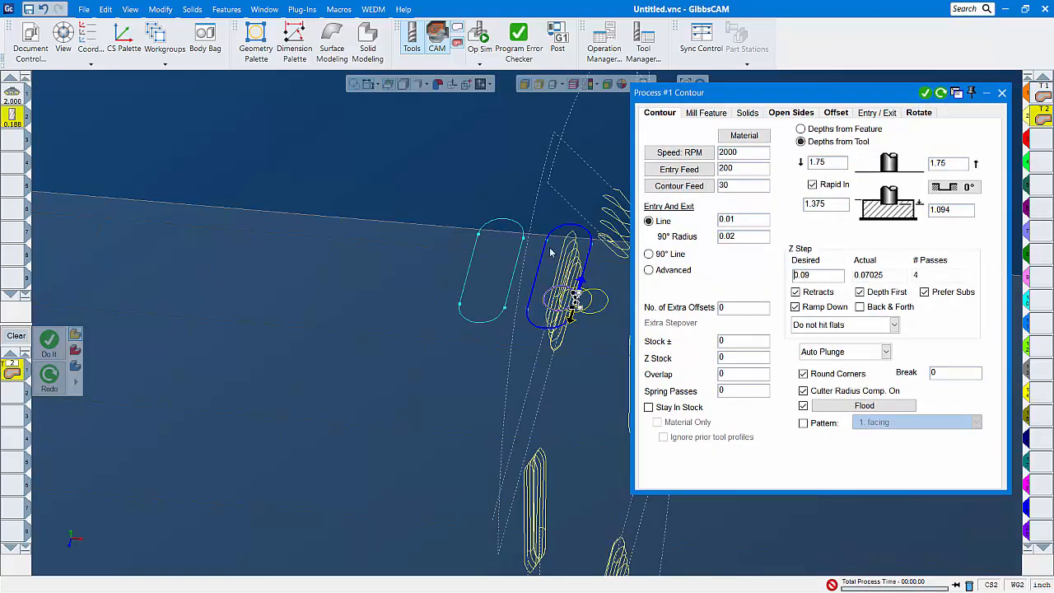
Set the contour's machining CS to 2: facing, reduce the rotary duplicates and their angle to 0, and regenerate the operation.
middle_drag(570, 297, 374, 253)
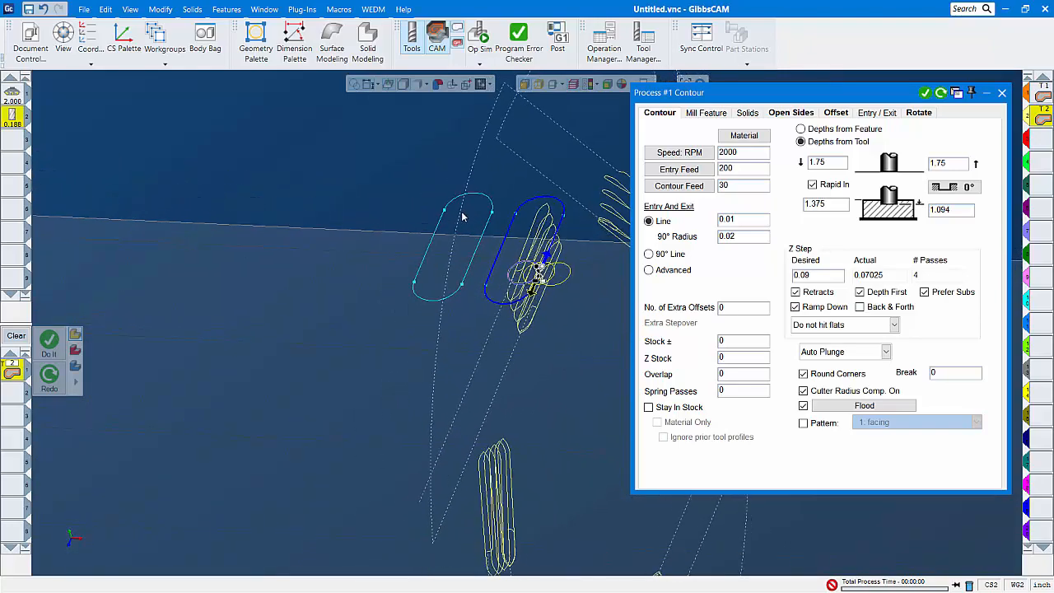
click(919, 113)
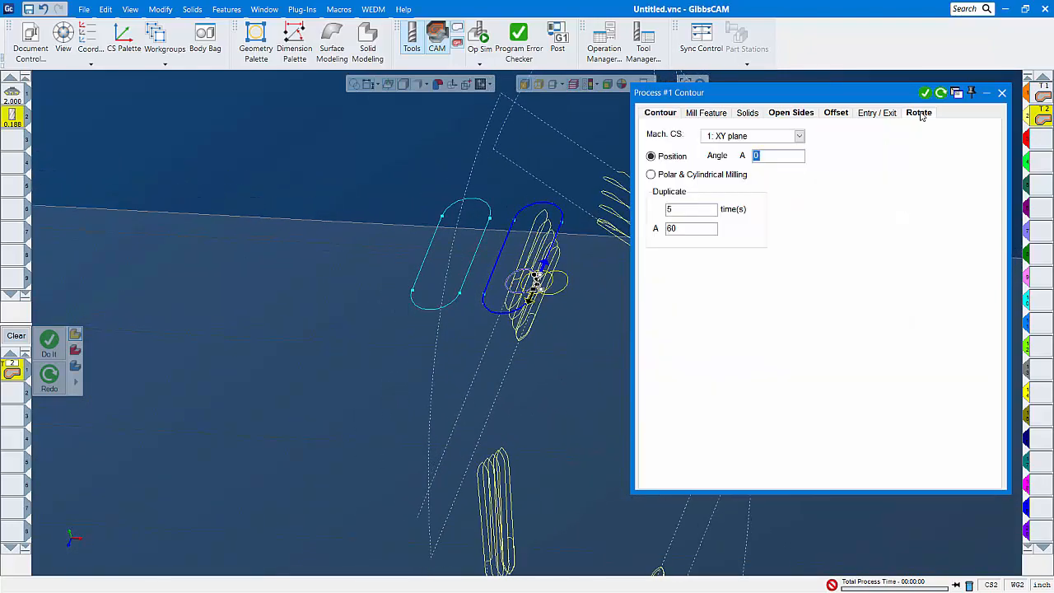
click(799, 136)
click(736, 163)
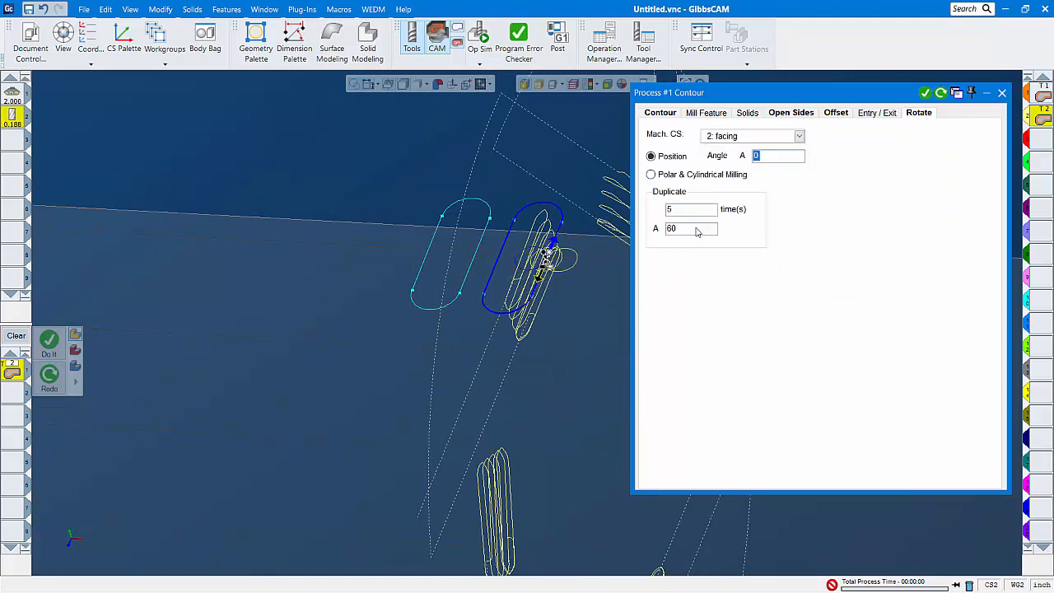
click(676, 212)
key(BackSpace)
key(Tab)
key(BackSpace)
click(941, 92)
Generate a second contour operation on the outline of the slot nearer the coordinate origin, using the same settings.
middle_drag(487, 242, 576, 259)
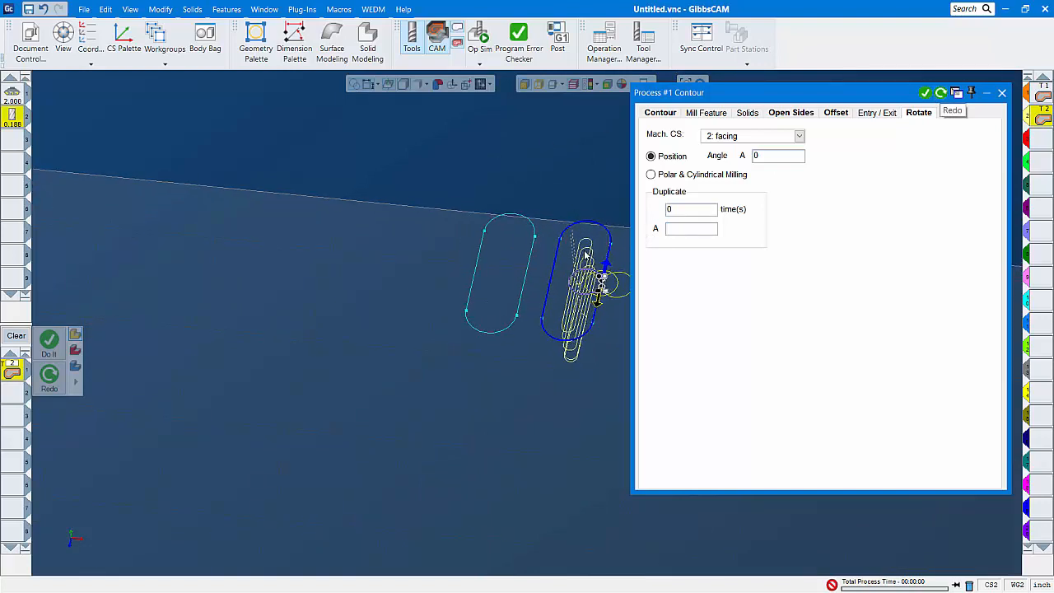
scroll(579, 260, down, 1)
scroll(583, 272, up, 1)
middle_drag(589, 301, 578, 318)
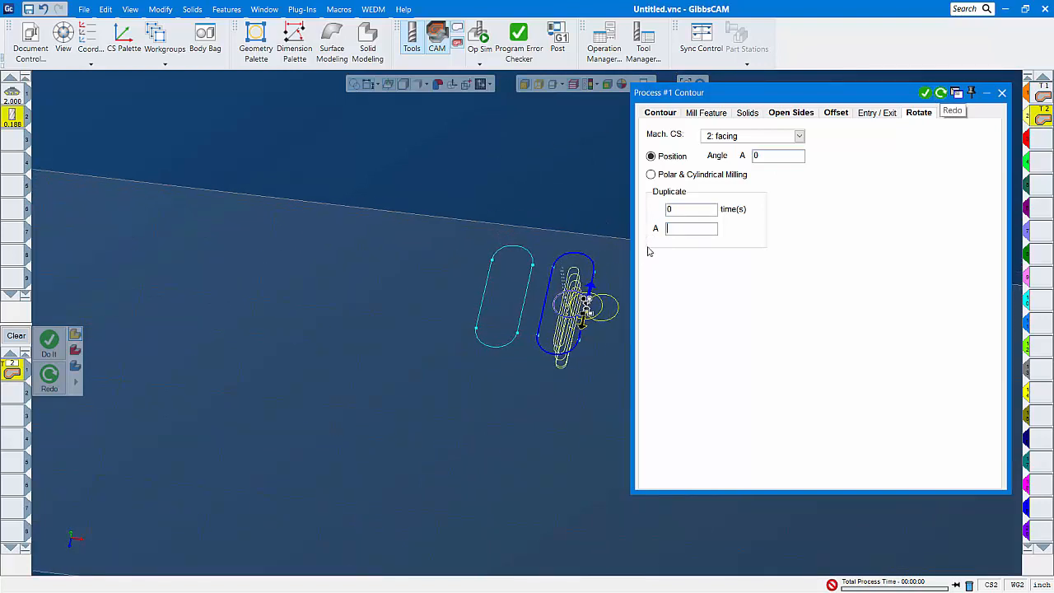
click(520, 320)
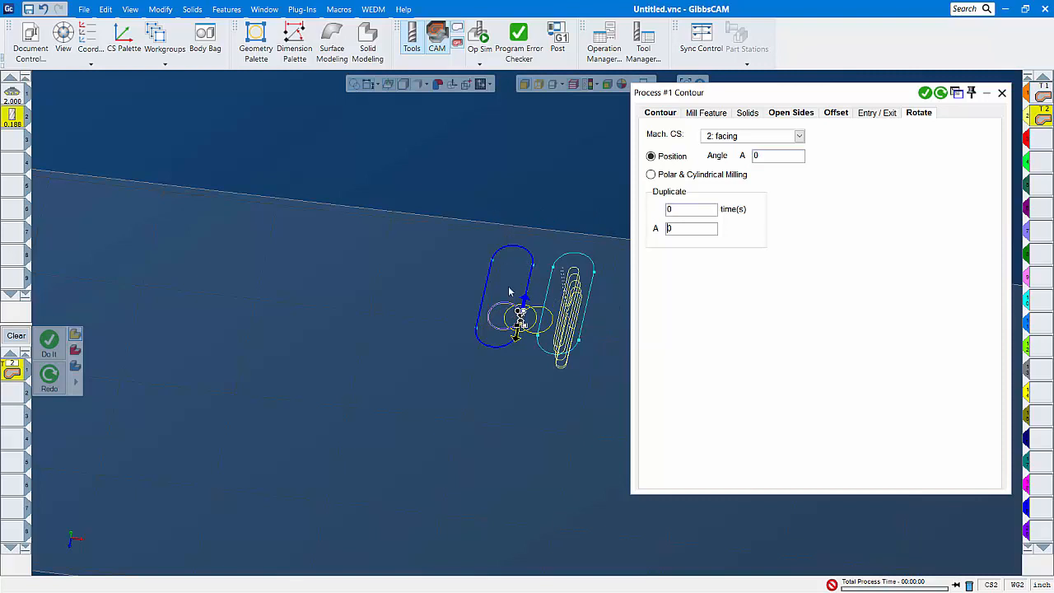
click(931, 97)
middle_drag(533, 223, 522, 212)
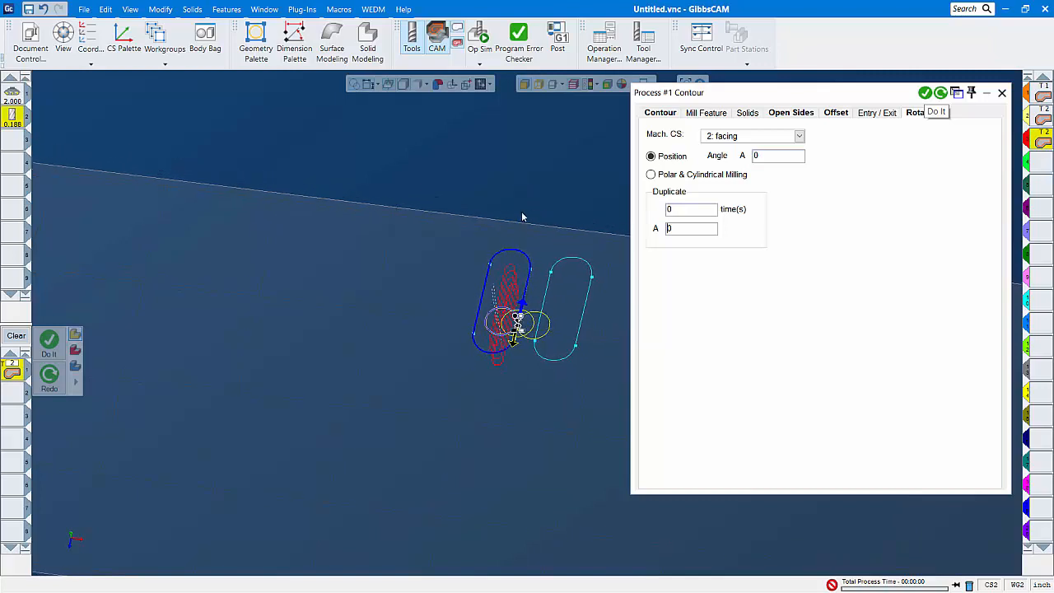
Generate a contour operation on the slot farther from the origin with the rotary position angle A set to 240.
click(576, 340)
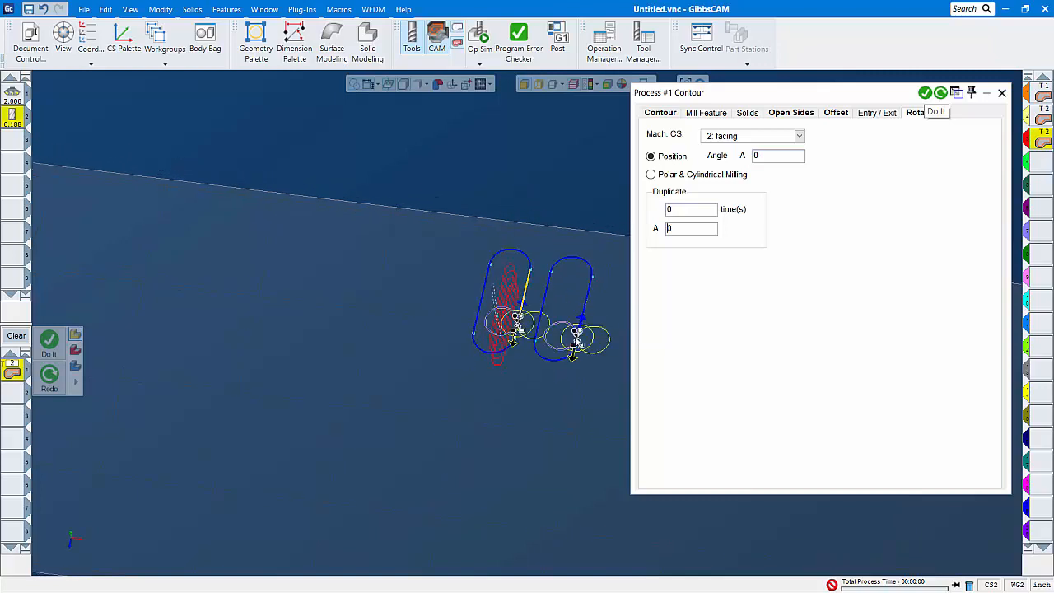
click(778, 157)
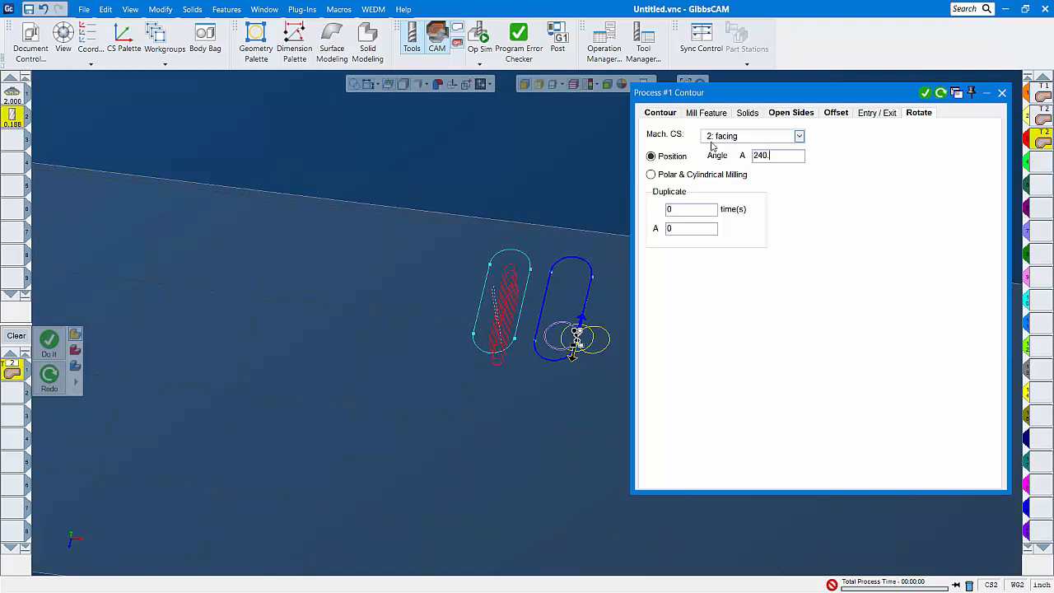
click(925, 92)
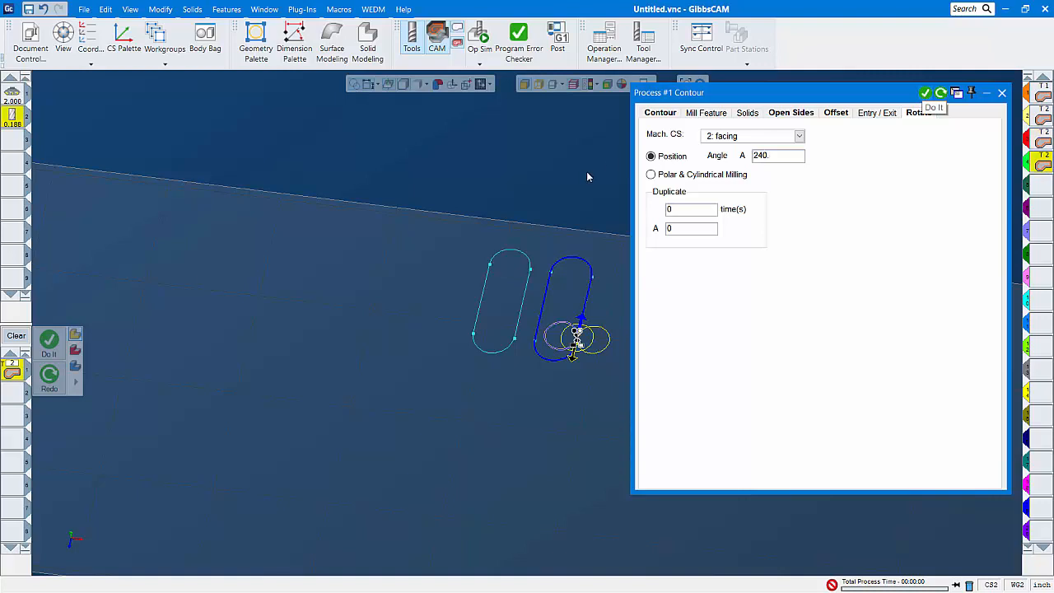
Generate another contour operation at the 240 degree position on the slot nearer the origin.
scroll(584, 341, down, 3)
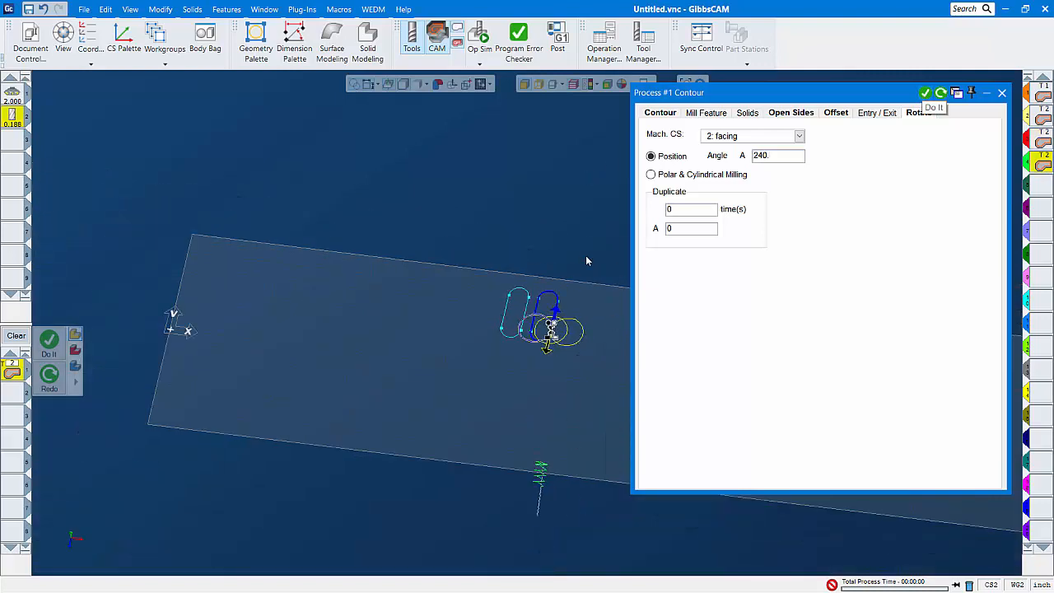
click(524, 312)
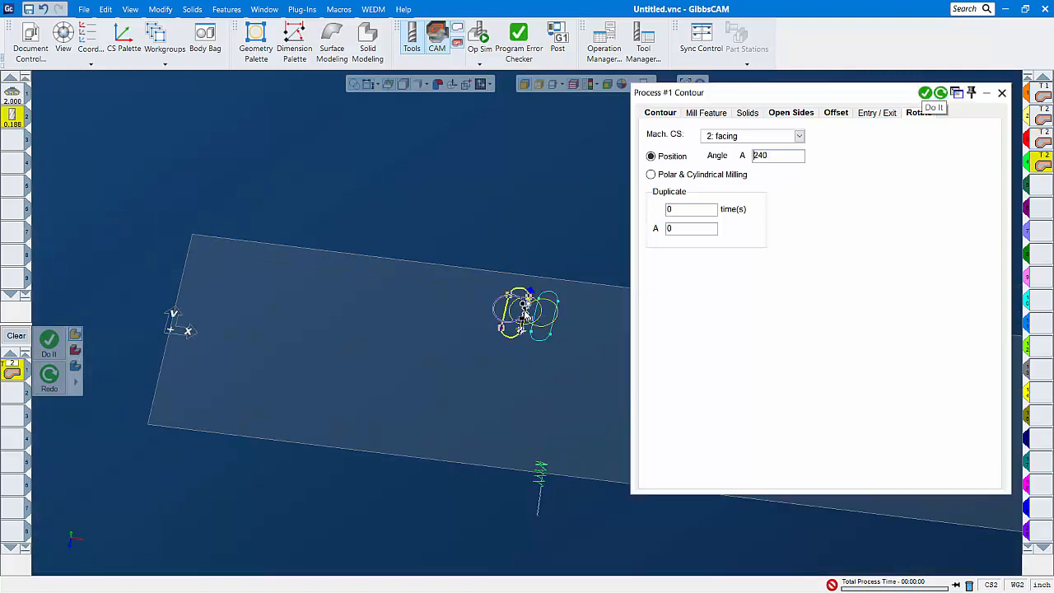
scroll(506, 283, up, 2)
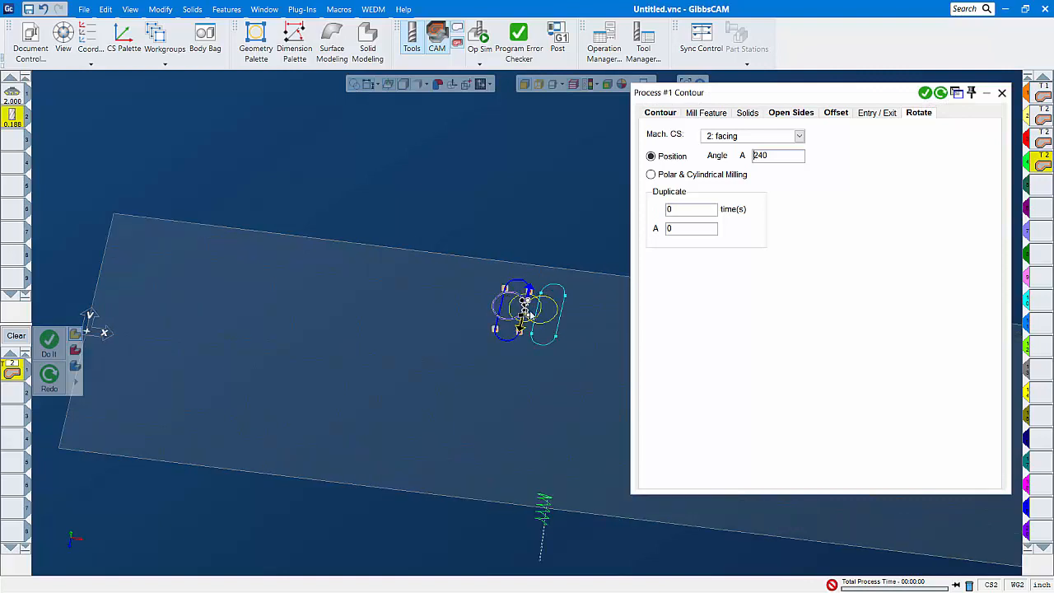
click(926, 94)
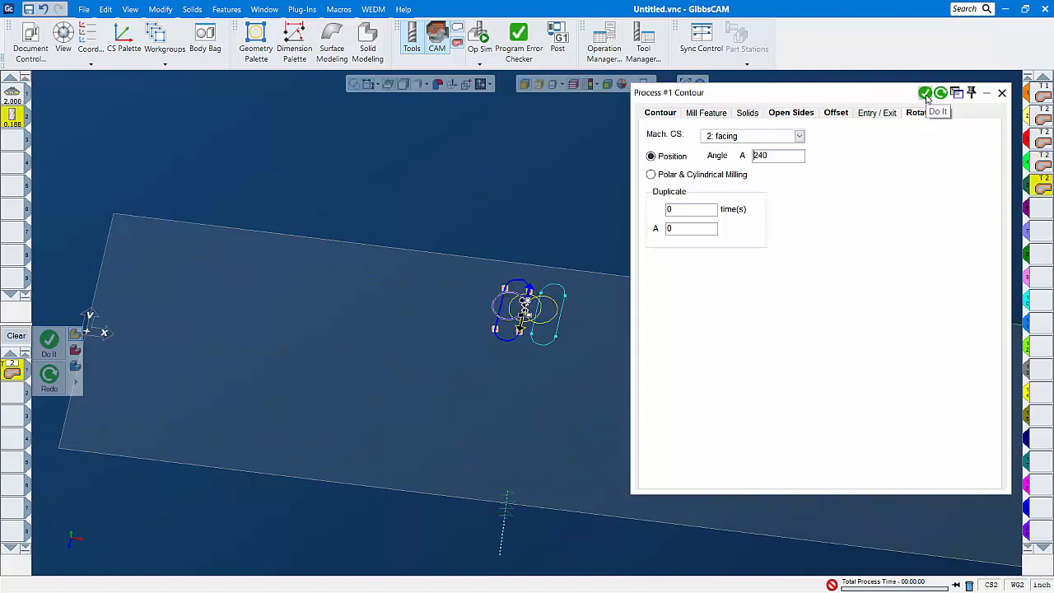
middle_drag(500, 461, 505, 304)
Save the part, close the Contour process, and discard its process tile.
key(ctrl+s)
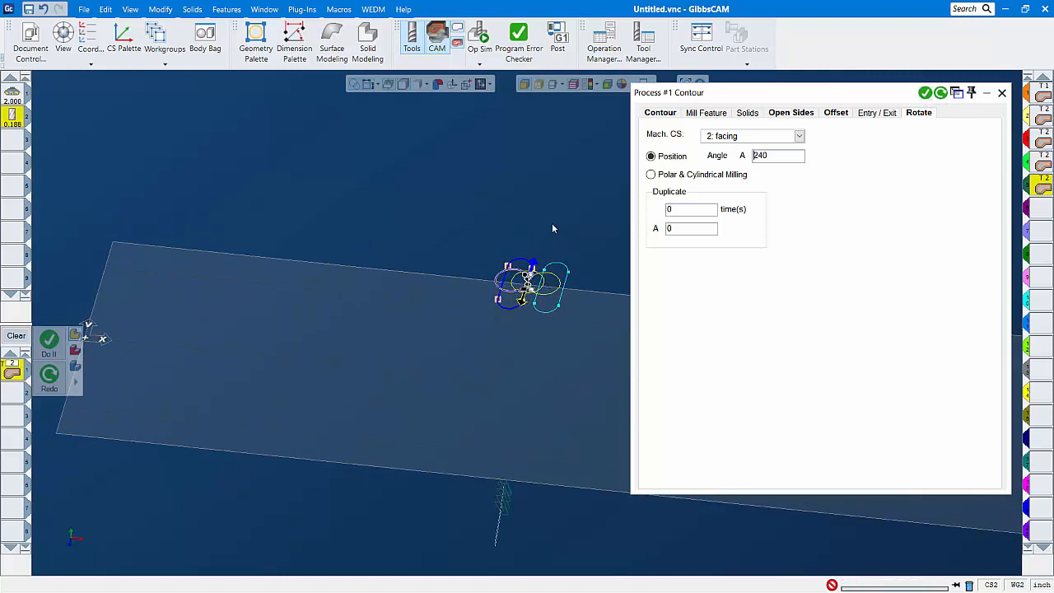
click(1003, 94)
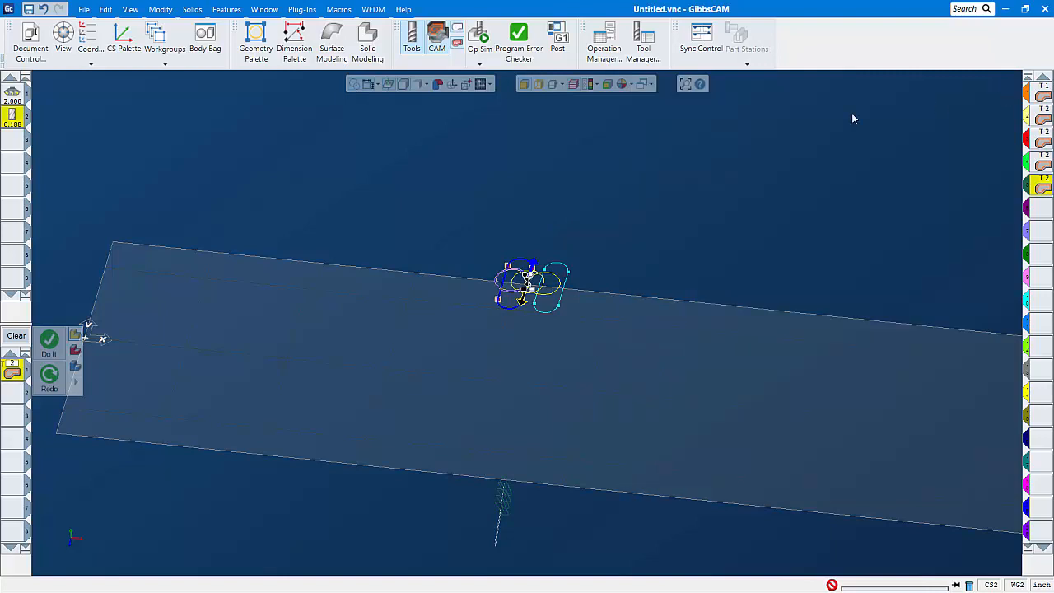
middle_drag(536, 214, 195, 308)
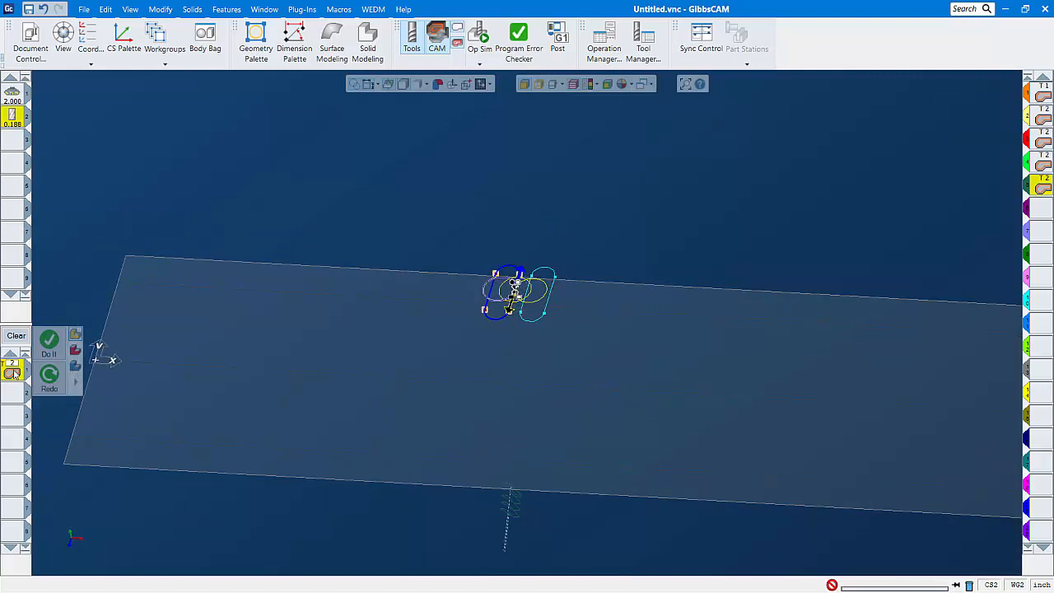
drag(13, 373, 966, 584)
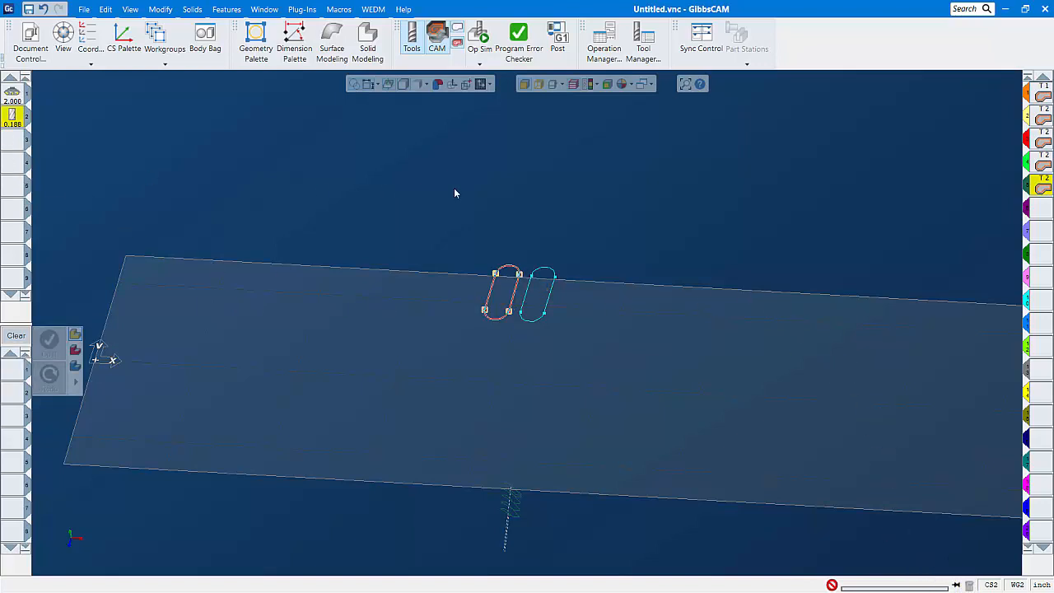
Define milling tool 3 as a drill with a diameter of 0.159 inch and close the tool definition.
scroll(454, 193, down, 3)
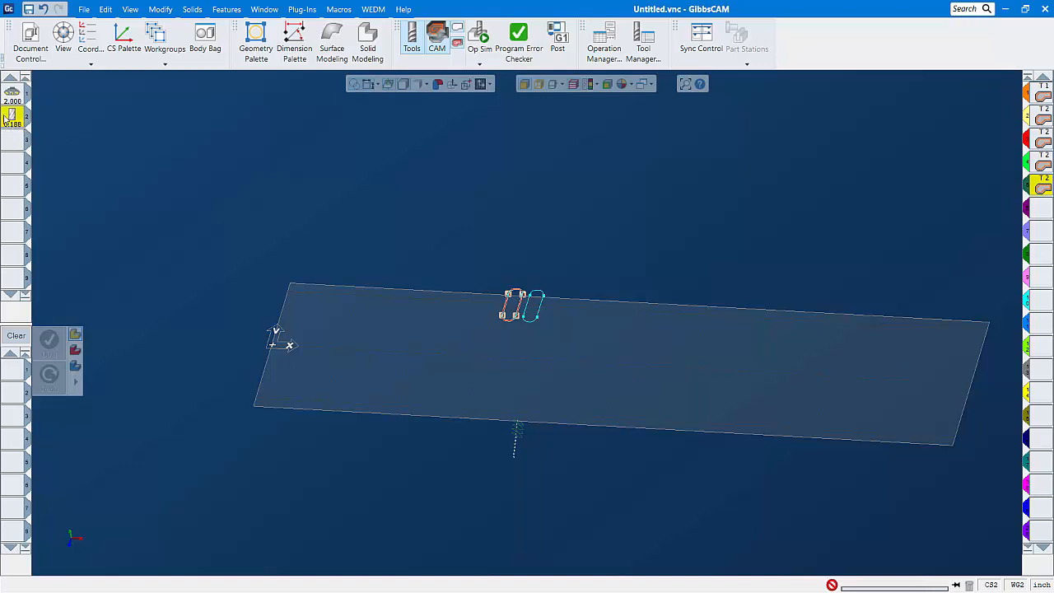
double_click(11, 139)
click(599, 194)
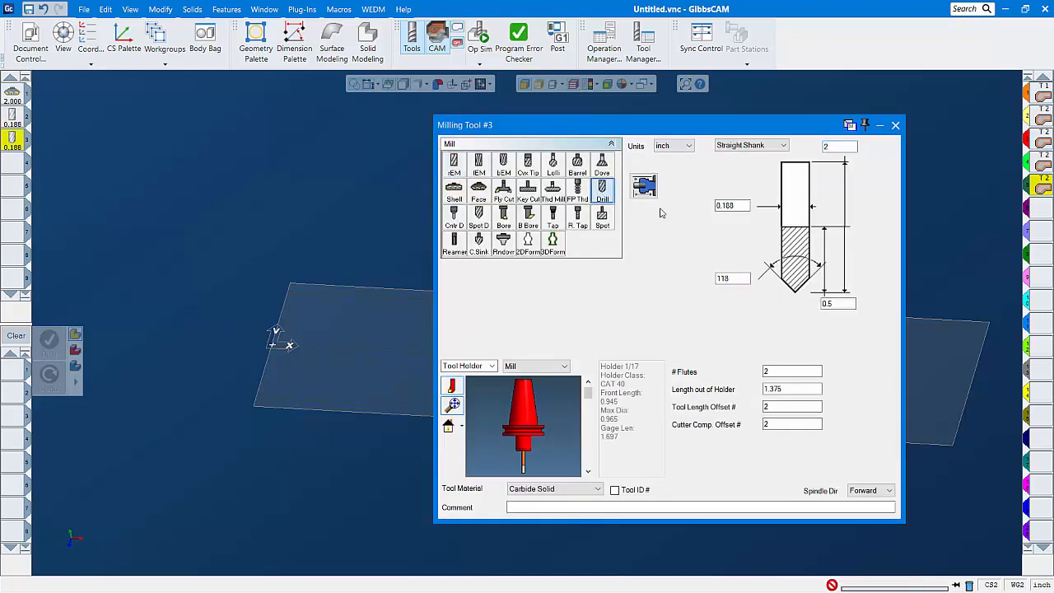
drag(747, 206, 670, 201)
text(159)
click(896, 126)
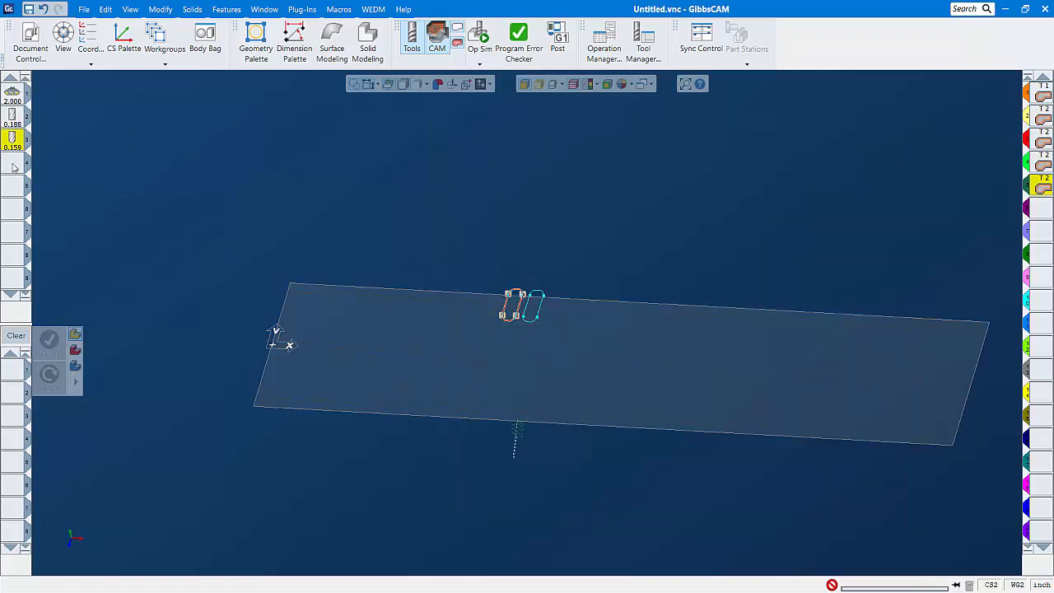
Define milling tool 4 as a countersink with 0.5 inch shank and cutting diameters and a tip diameter of 0.
double_click(12, 165)
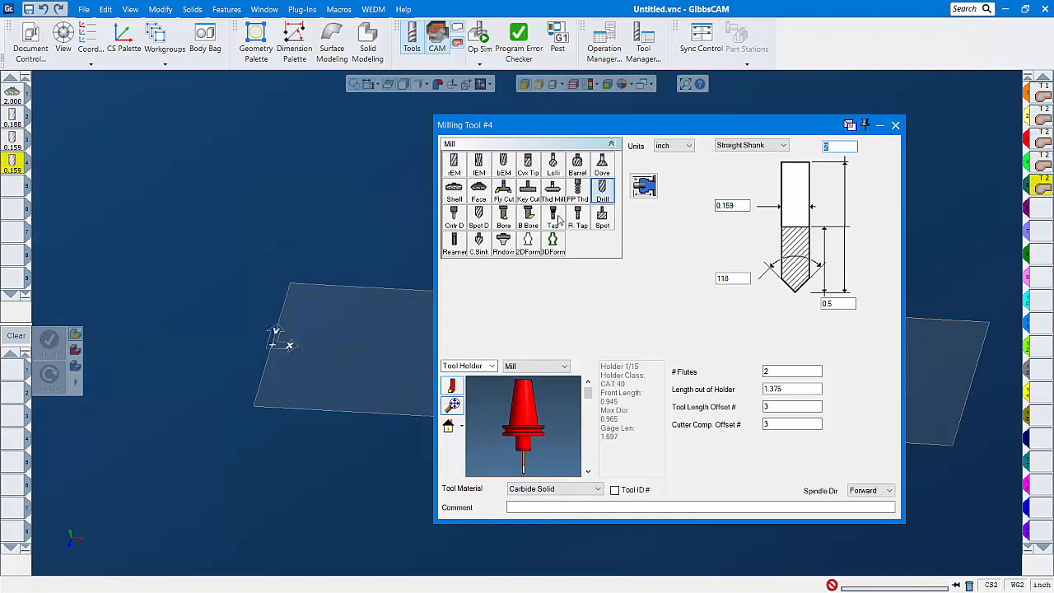
click(479, 243)
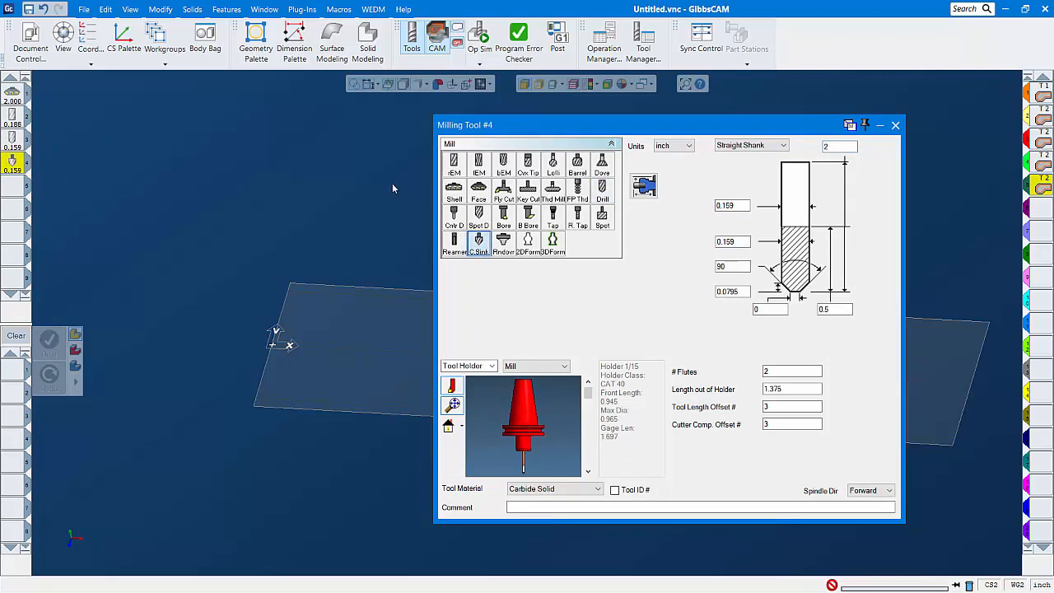
click(733, 206)
double_click(733, 206)
text(.5)
double_click(734, 242)
text(.5)
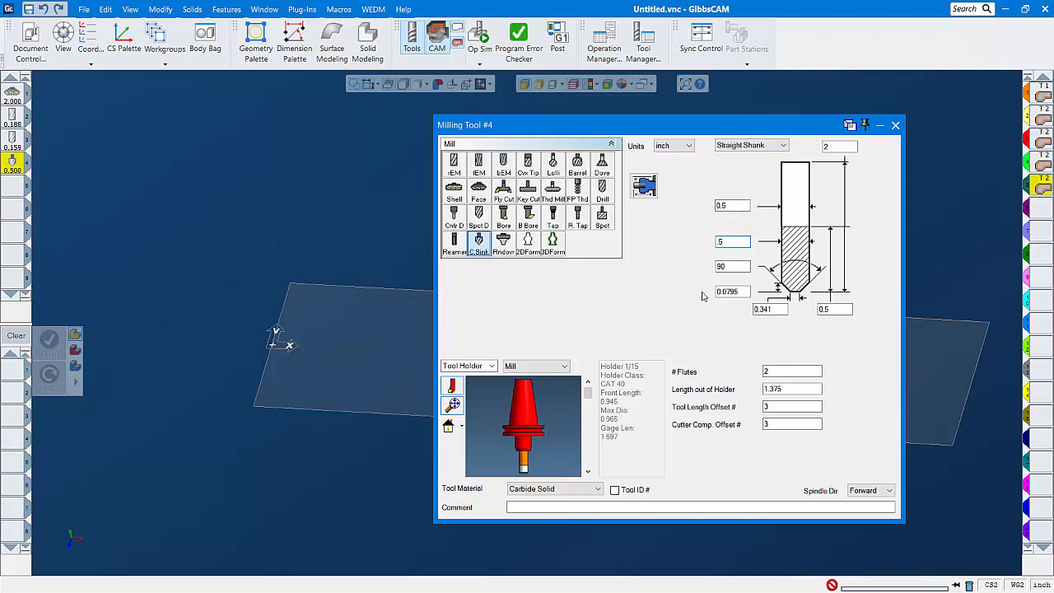
double_click(770, 309)
text(0)
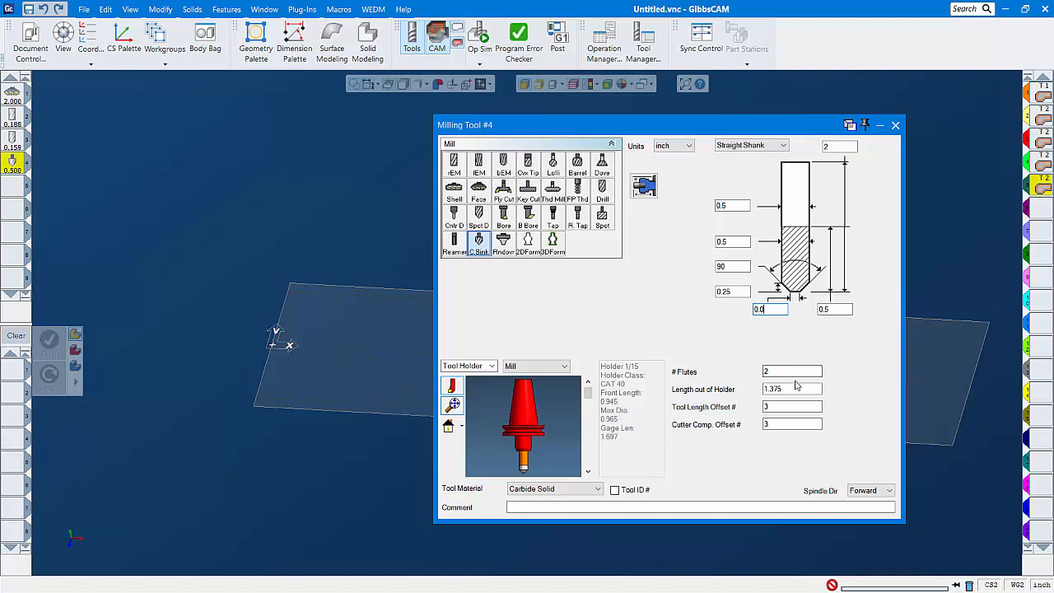
click(896, 126)
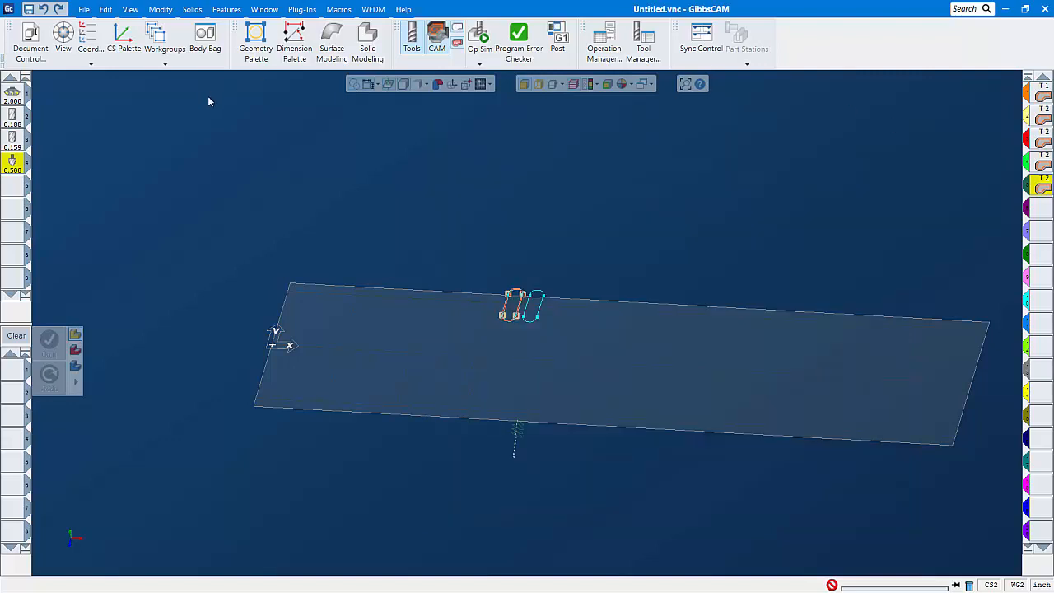
Define milling tool 5 as a rigid tap with a 0.19 inch diameter, 32 TPI and a 0.75 inch flute length.
double_click(12, 189)
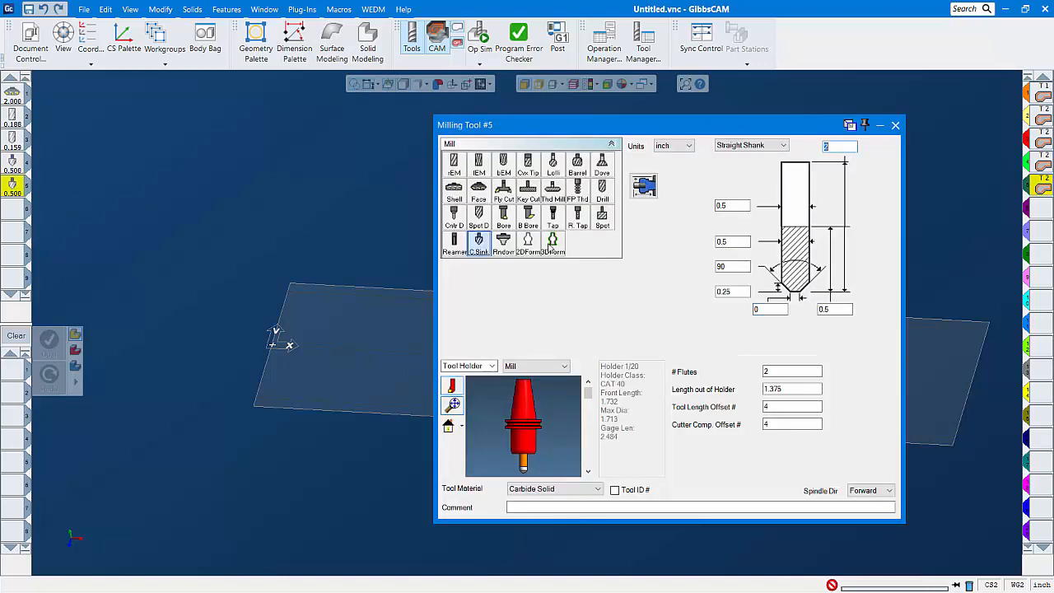
click(579, 214)
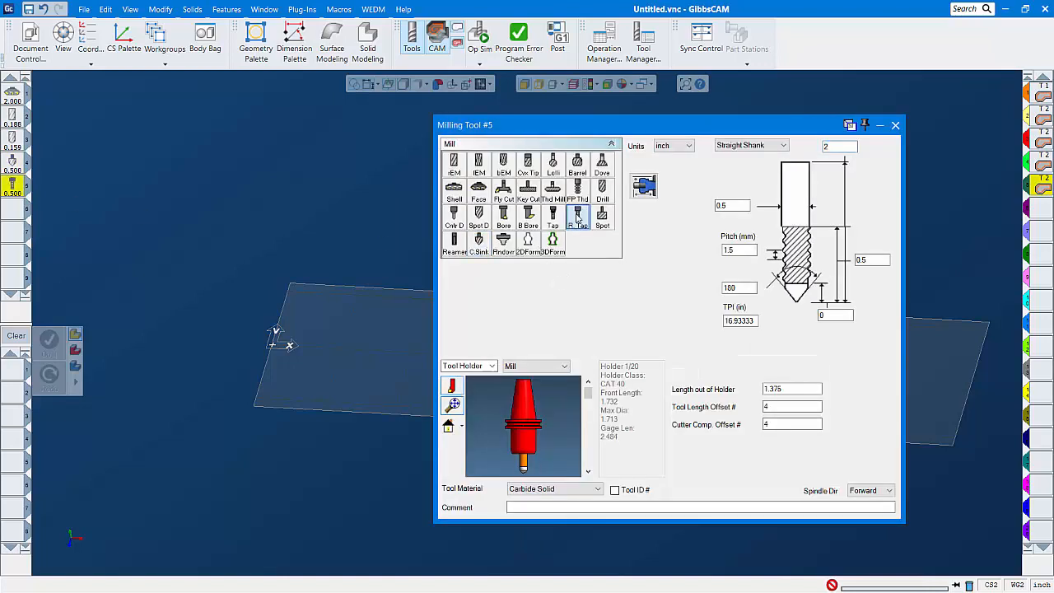
click(736, 206)
text(.19)
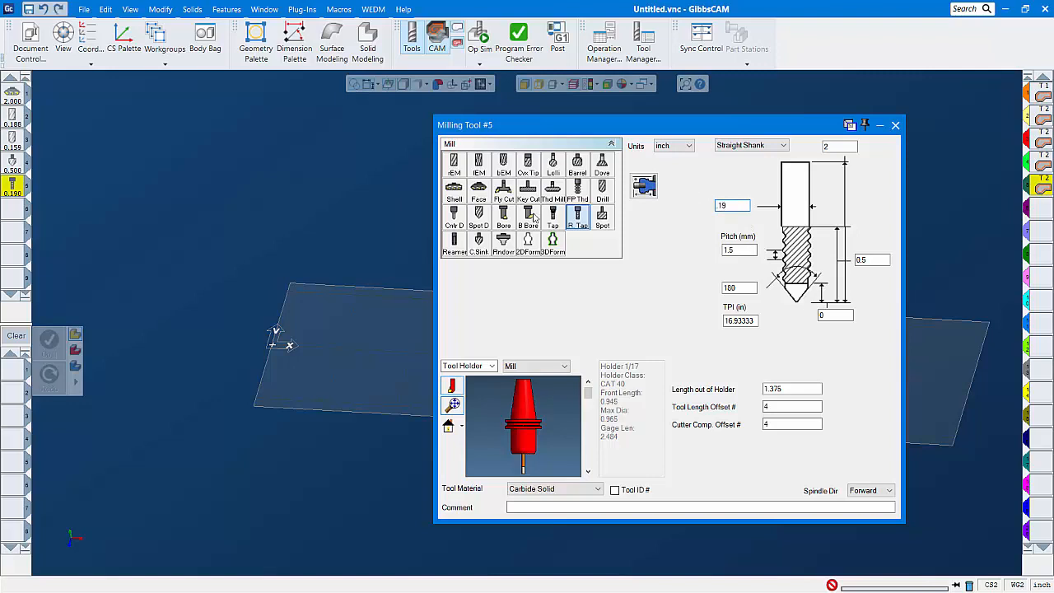
click(752, 251)
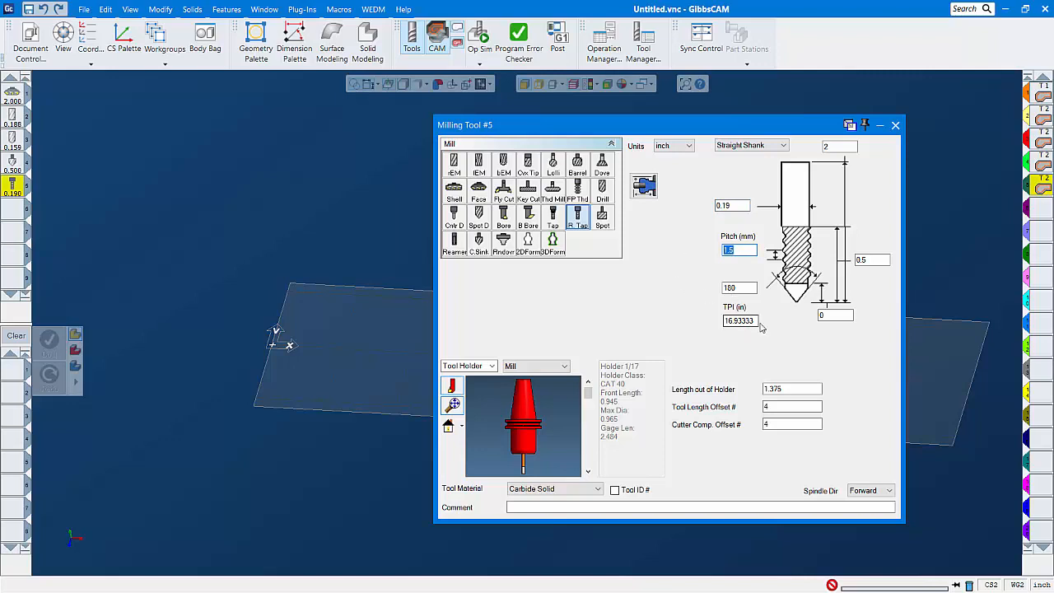
key(Tab)
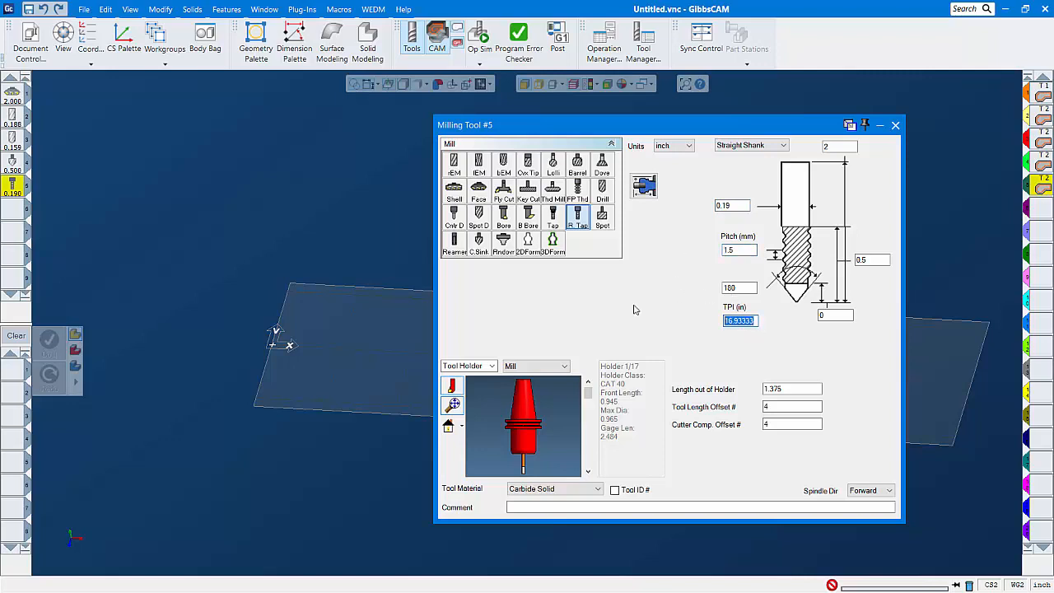
text(32)
click(865, 261)
drag(878, 259, 829, 252)
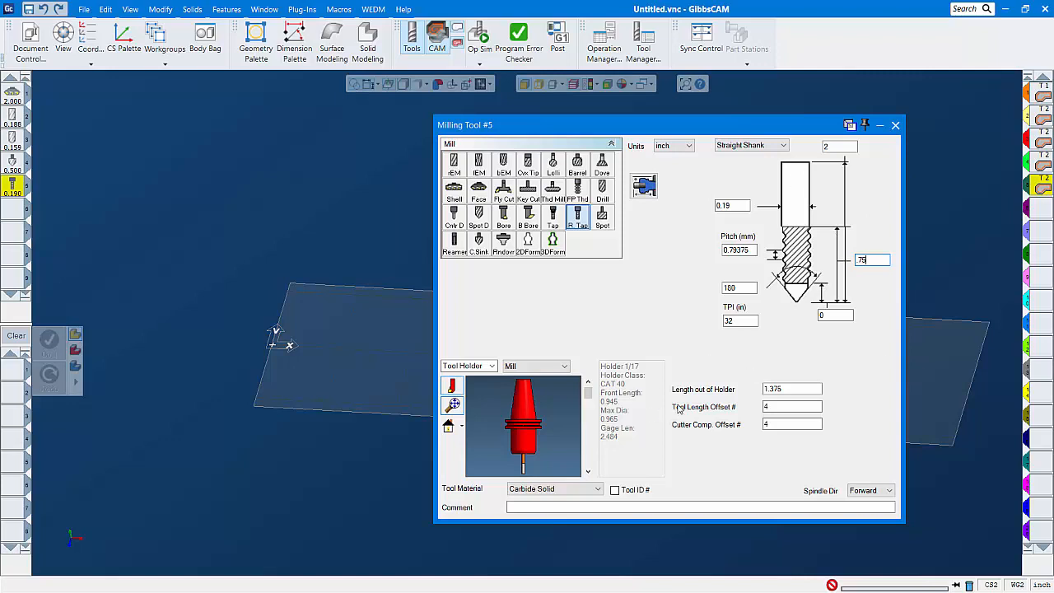
click(895, 125)
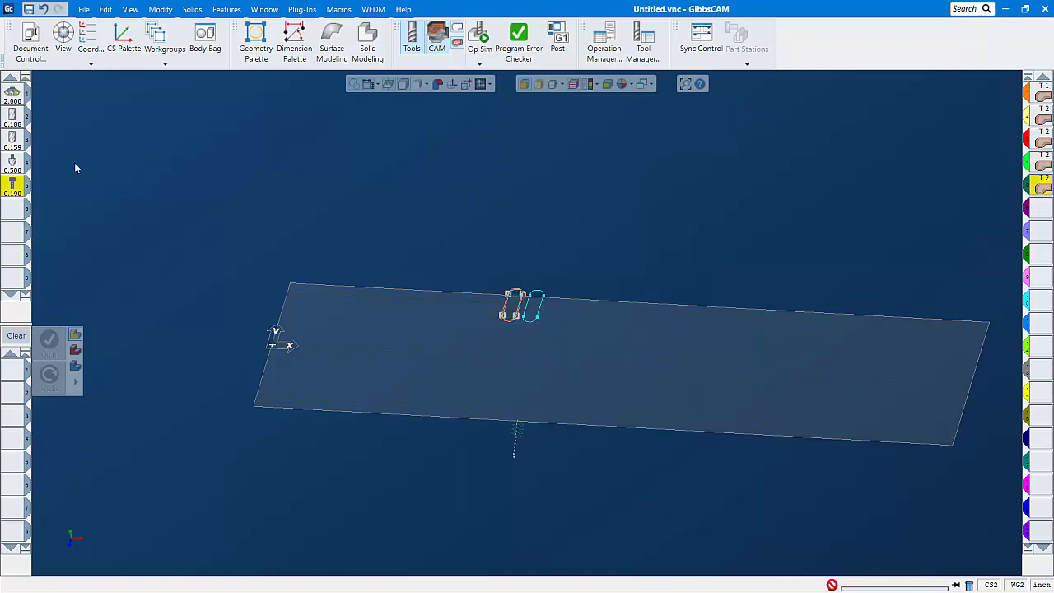
Create a new workgroup named "drill & tap" and close the workgroup list.
scroll(418, 182, down, 2)
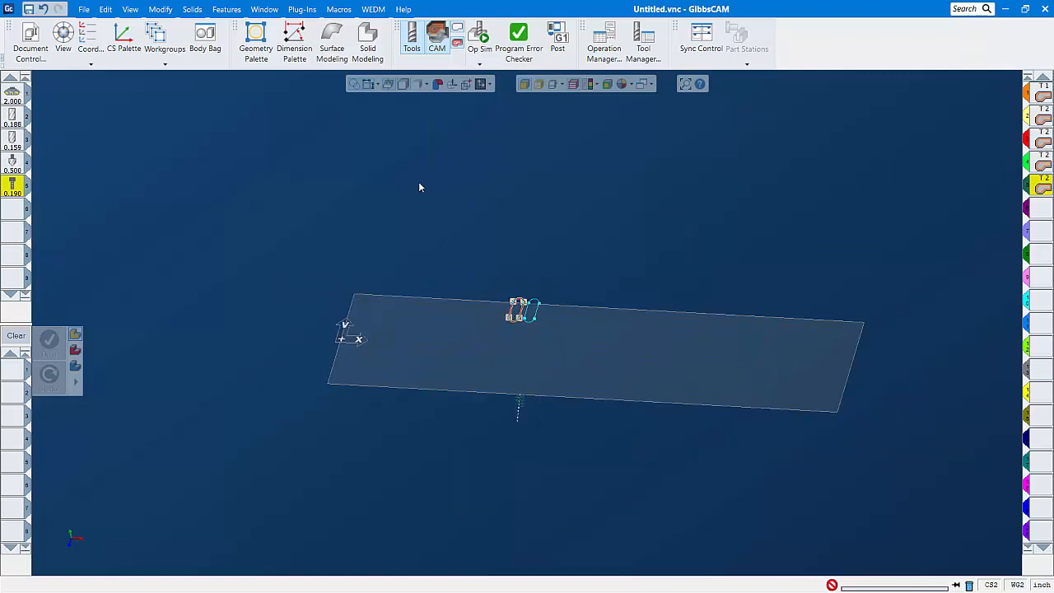
middle_drag(418, 182, 480, 308)
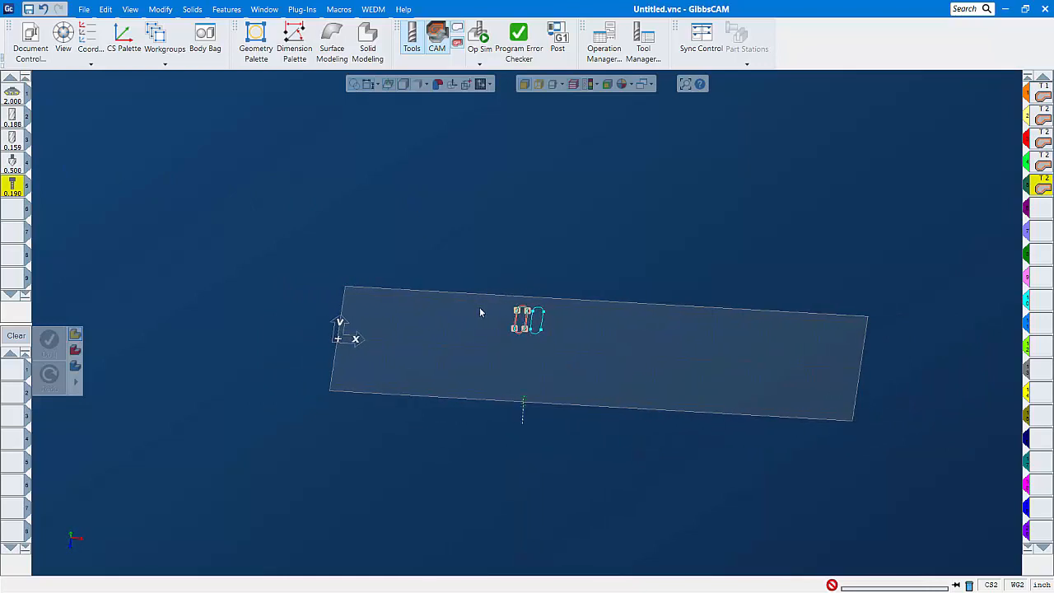
click(160, 39)
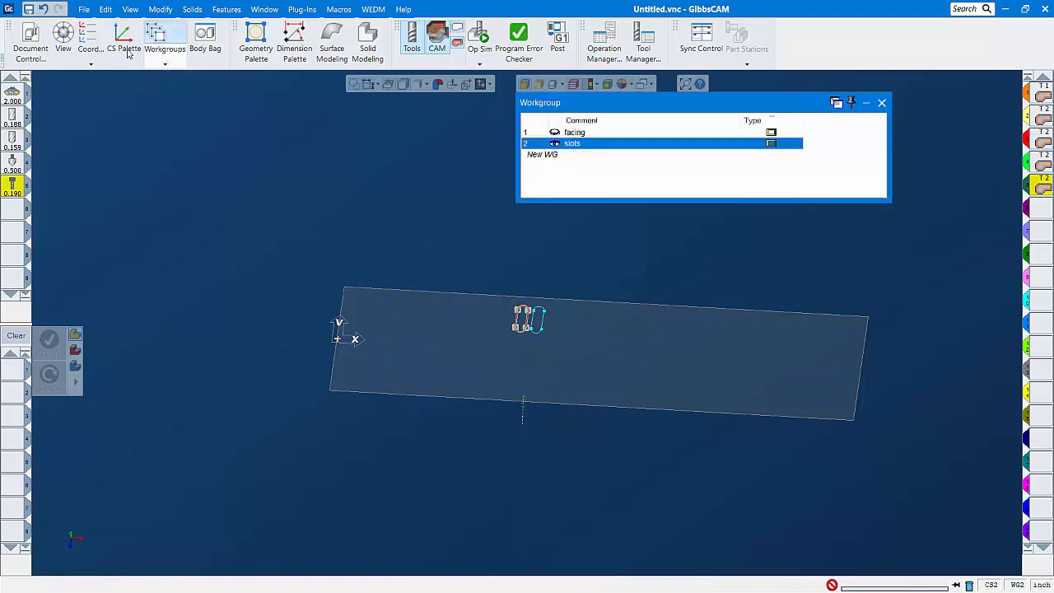
click(558, 155)
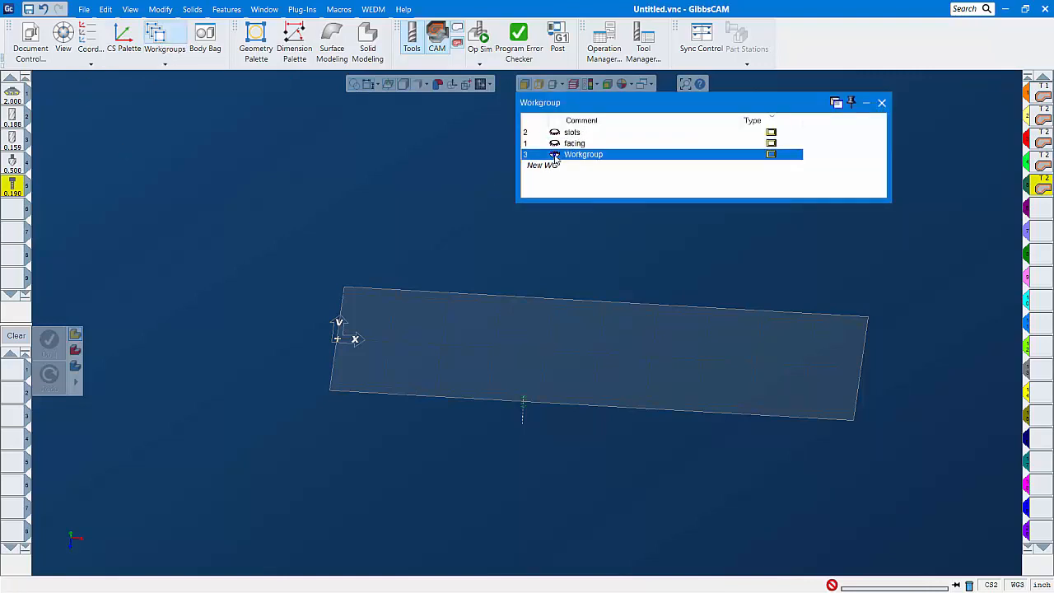
double_click(611, 158)
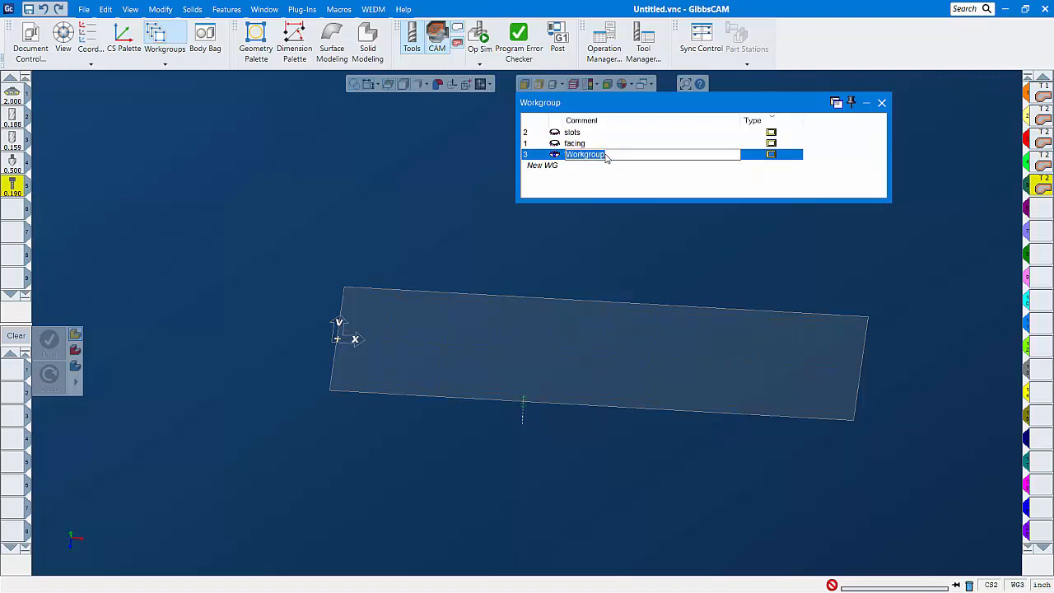
text(drill & tap)
click(418, 171)
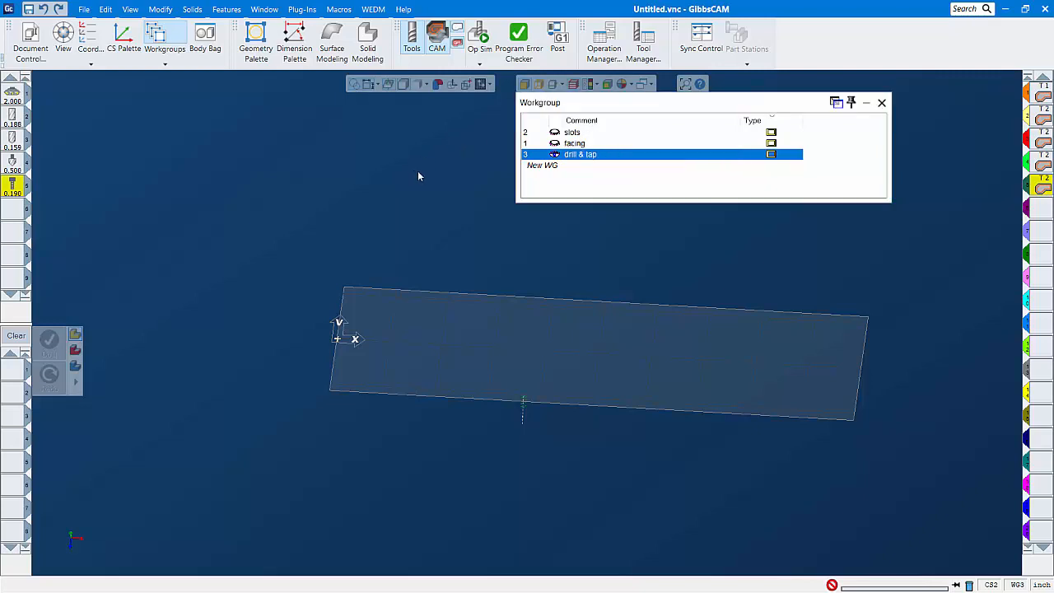
click(882, 102)
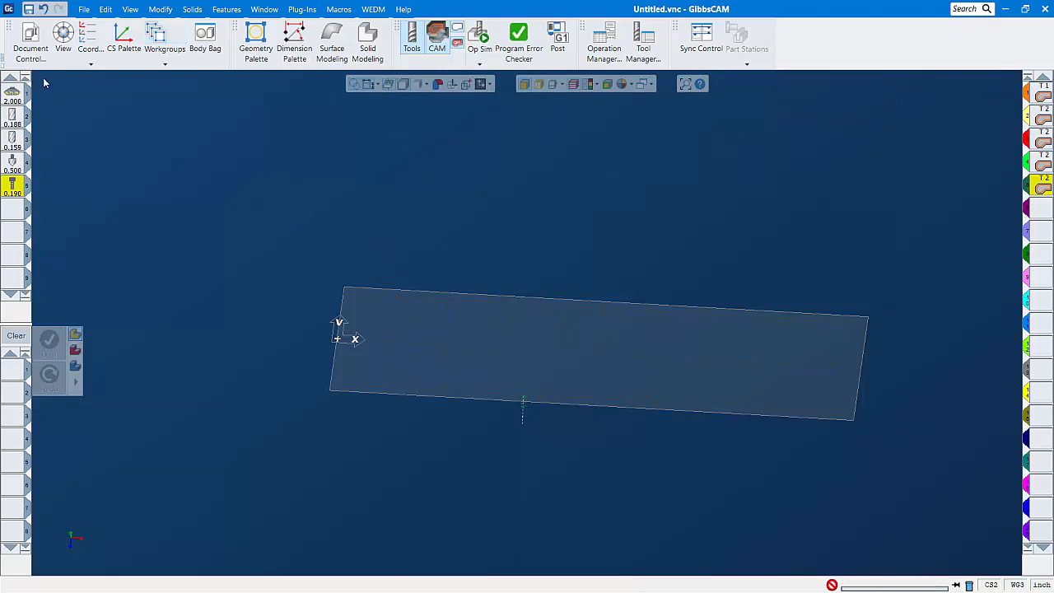
Bring the part solid out of the body bag into the workspace and deselect it.
click(206, 35)
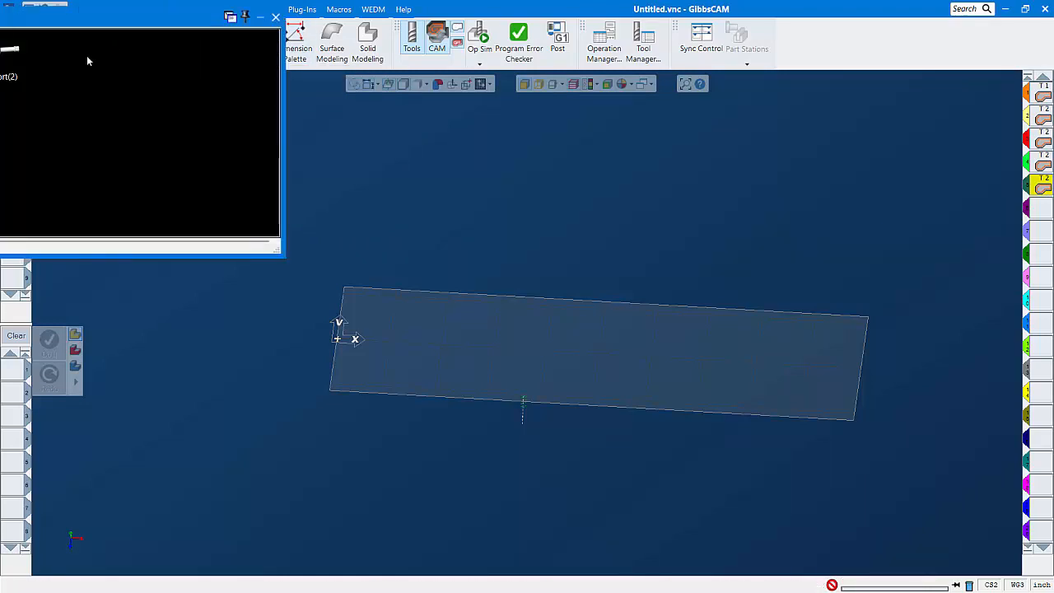
double_click(16, 56)
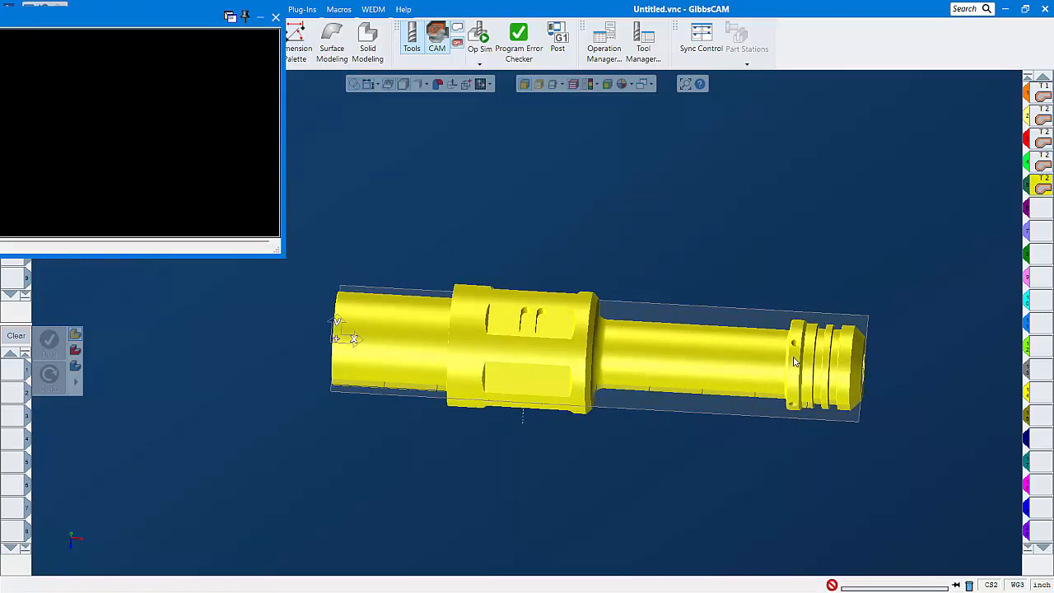
scroll(794, 362, up, 3)
click(877, 239)
middle_drag(877, 303, 842, 346)
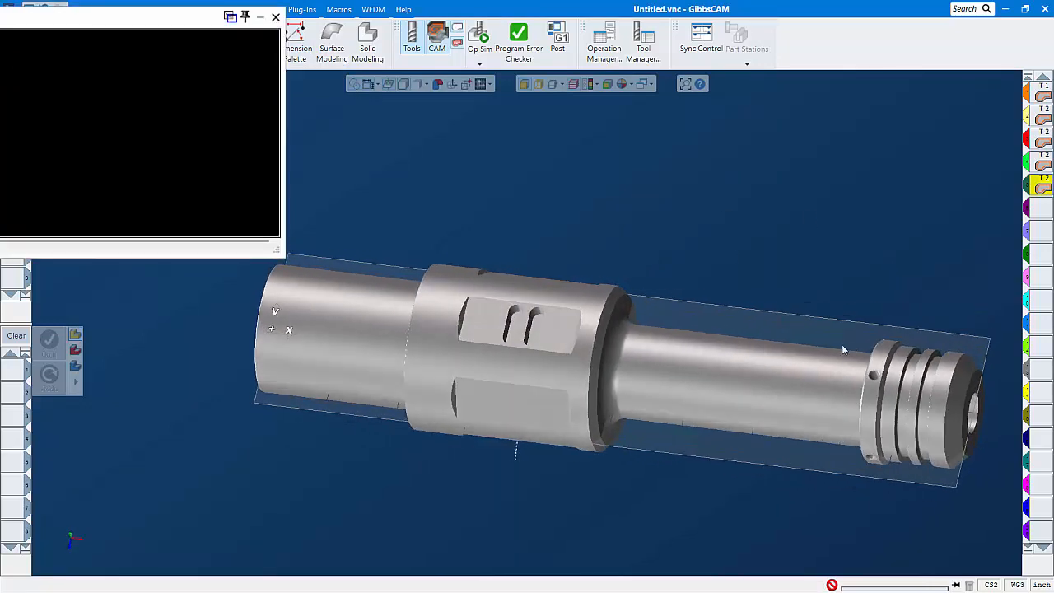
scroll(842, 349, up, 1)
scroll(925, 356, down, 2)
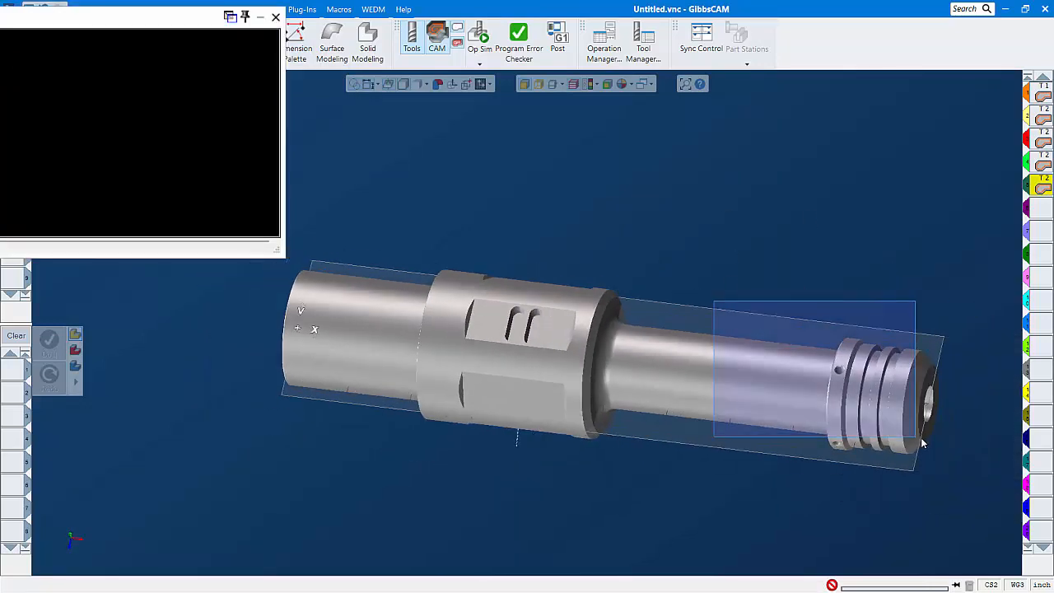
scroll(906, 370, up, 5)
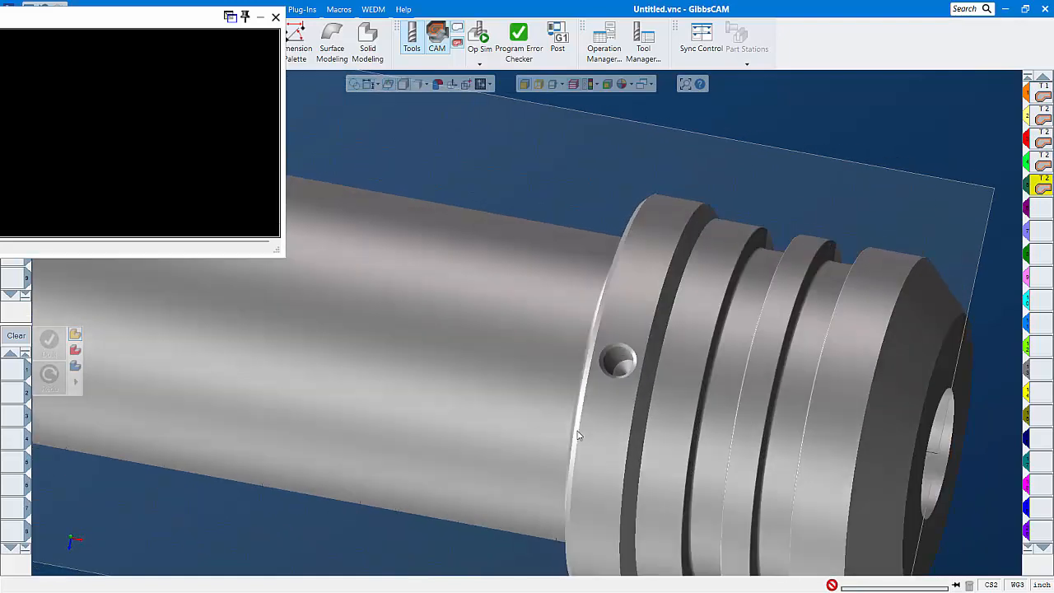
middle_drag(579, 434, 593, 372)
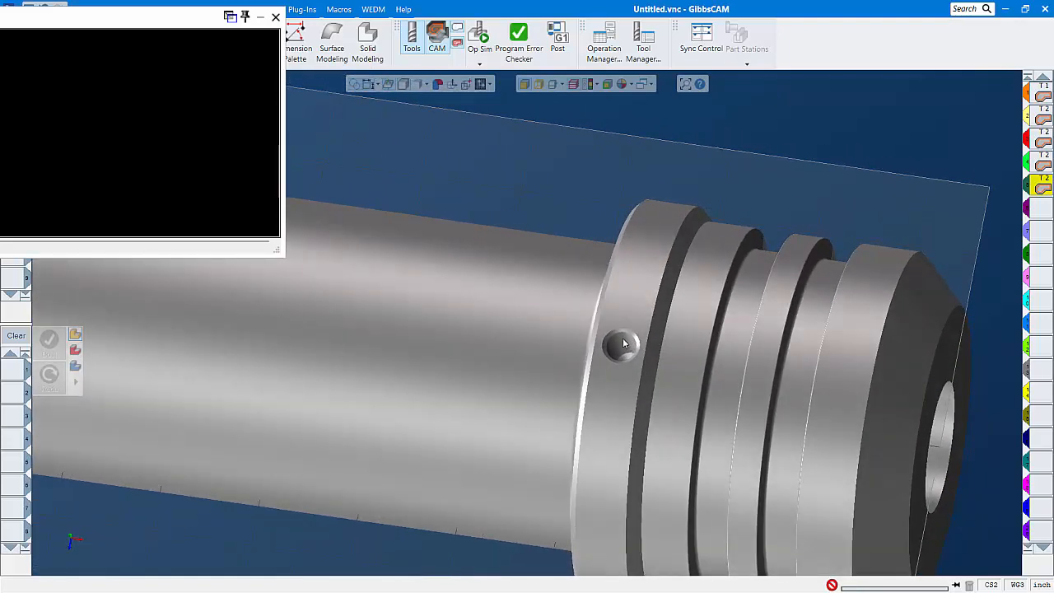
click(623, 345)
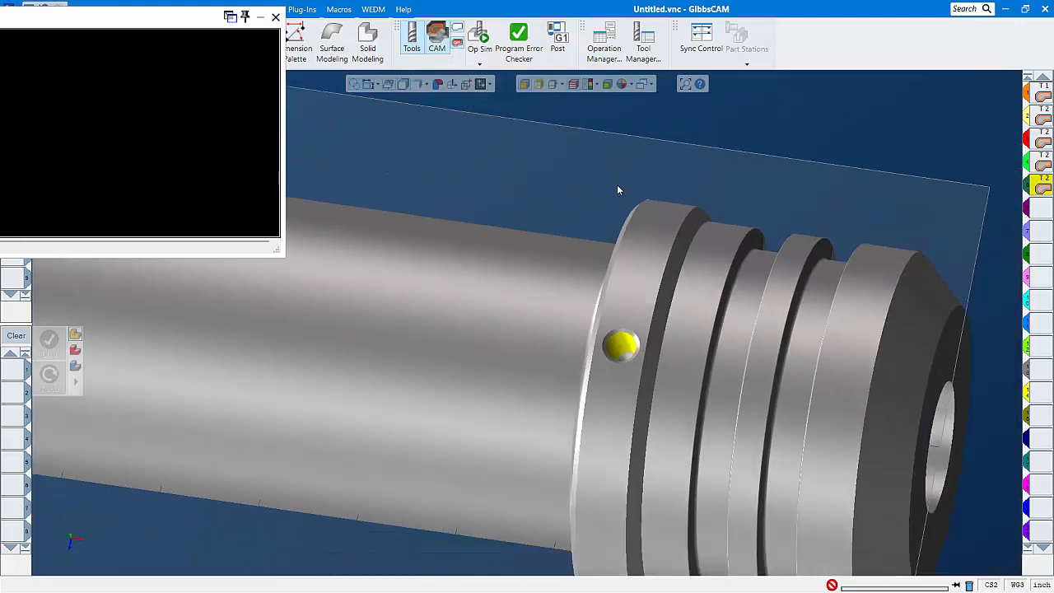
click(758, 119)
scroll(644, 374, down, 3)
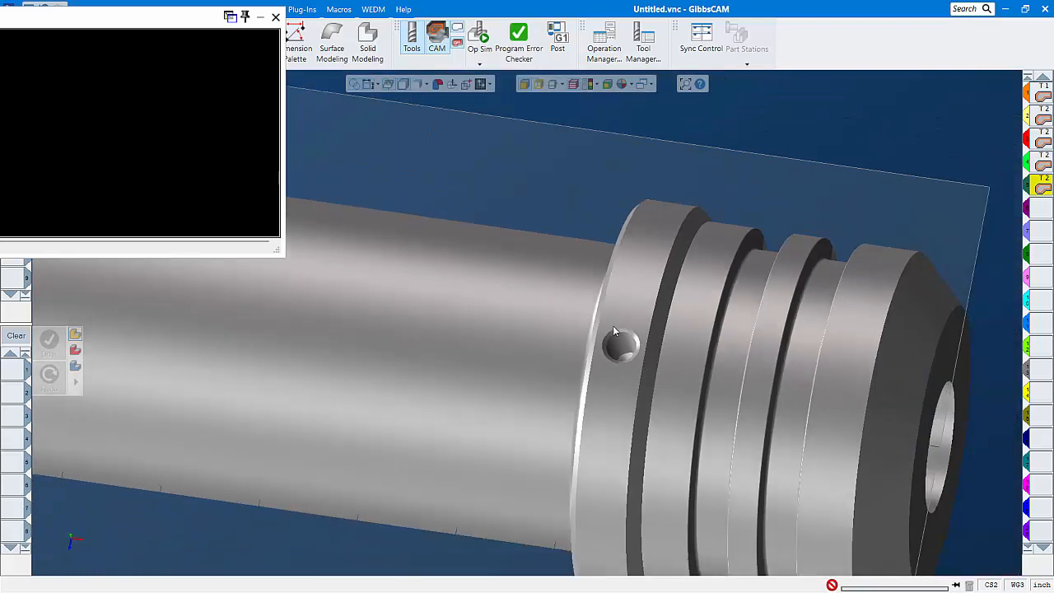
Extract the edge of the conical bottom face of the radial hole in the grooved end's collar, with a tolerance of 0.005.
scroll(637, 442, up, 2)
click(626, 376)
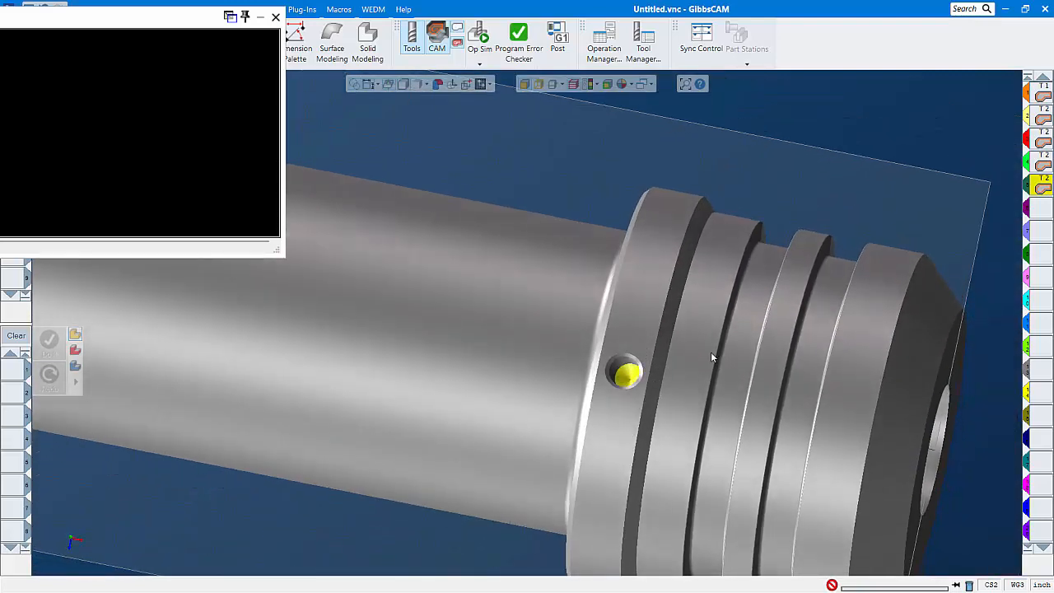
scroll(713, 357, down, 2)
scroll(653, 379, up, 4)
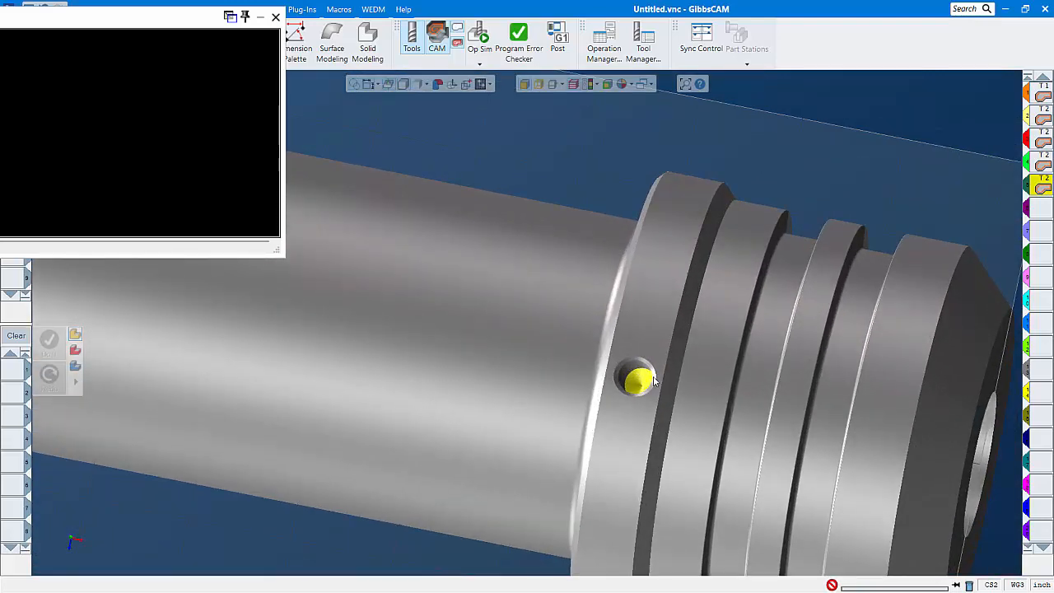
scroll(654, 380, down, 2)
scroll(616, 330, up, 2)
mouse_move(629, 367)
middle_down()
mouse_move(676, 367)
mouse_move(610, 360)
middle_up()
right_click(644, 385)
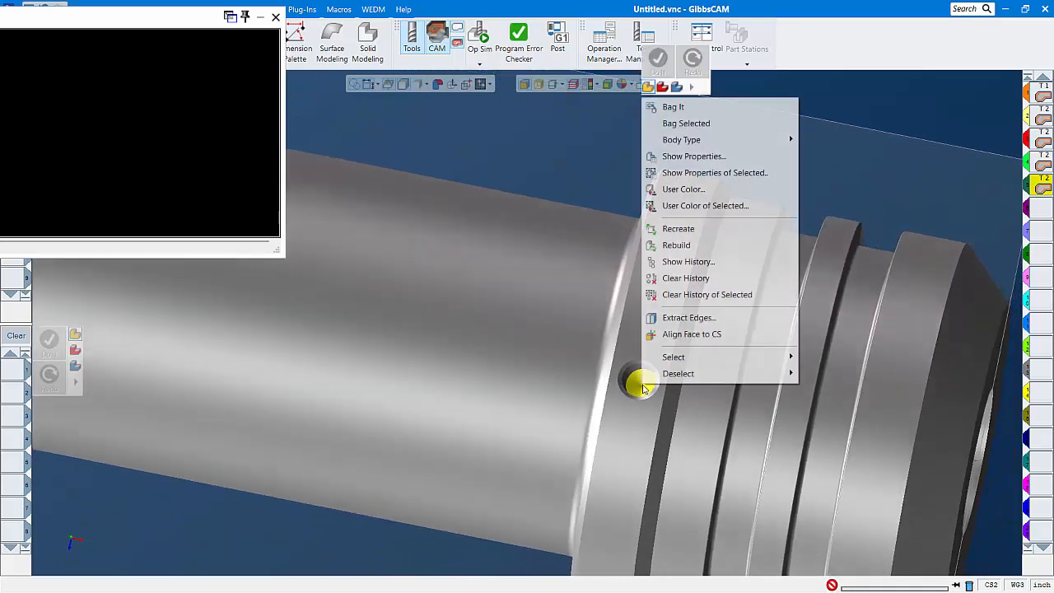
click(697, 318)
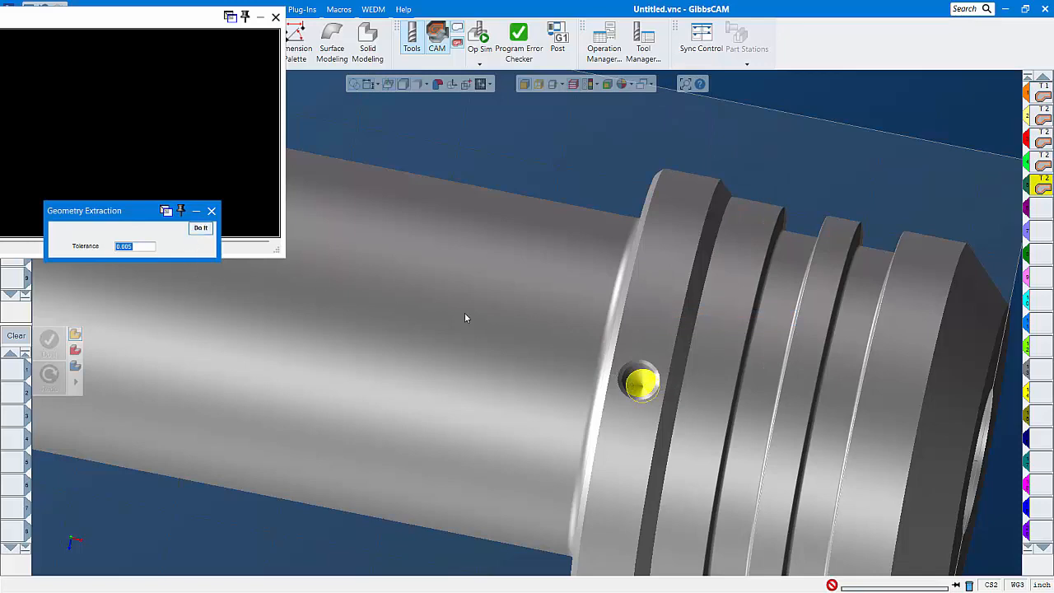
middle_drag(465, 312, 635, 400)
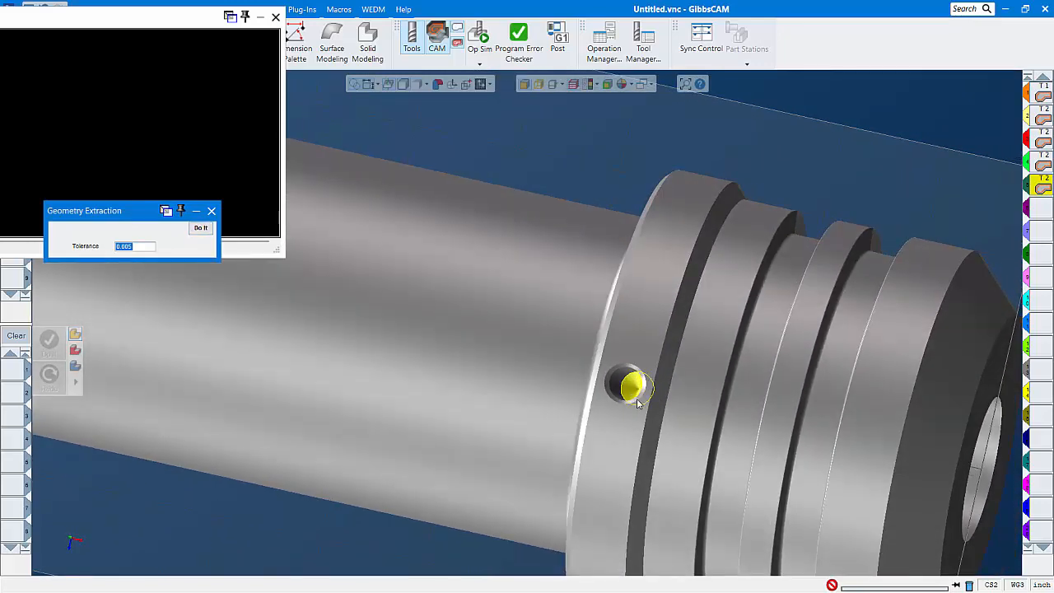
scroll(537, 310, up, 3)
scroll(537, 310, down, 1)
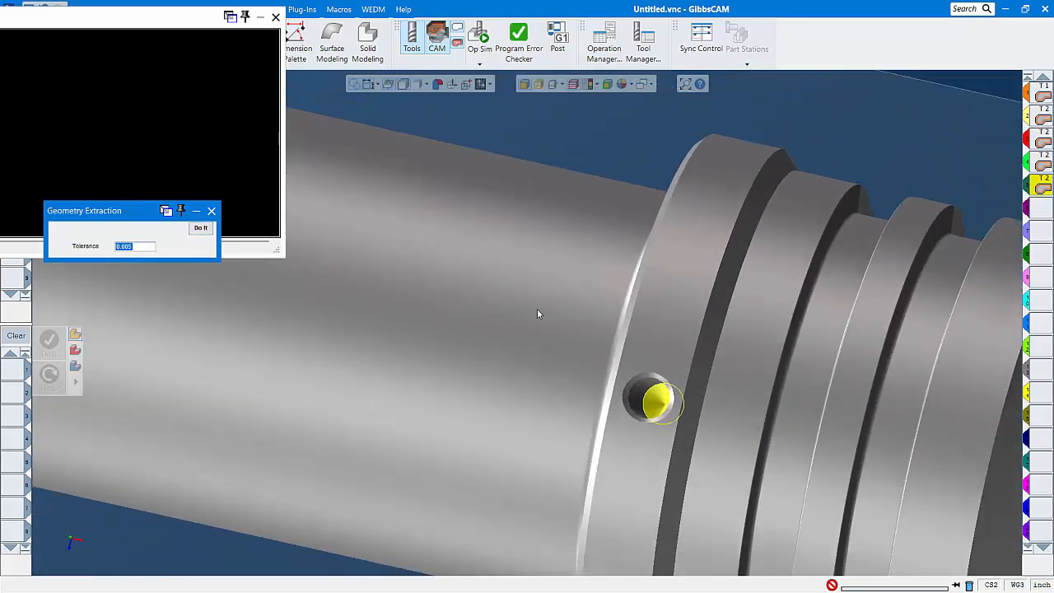
click(211, 211)
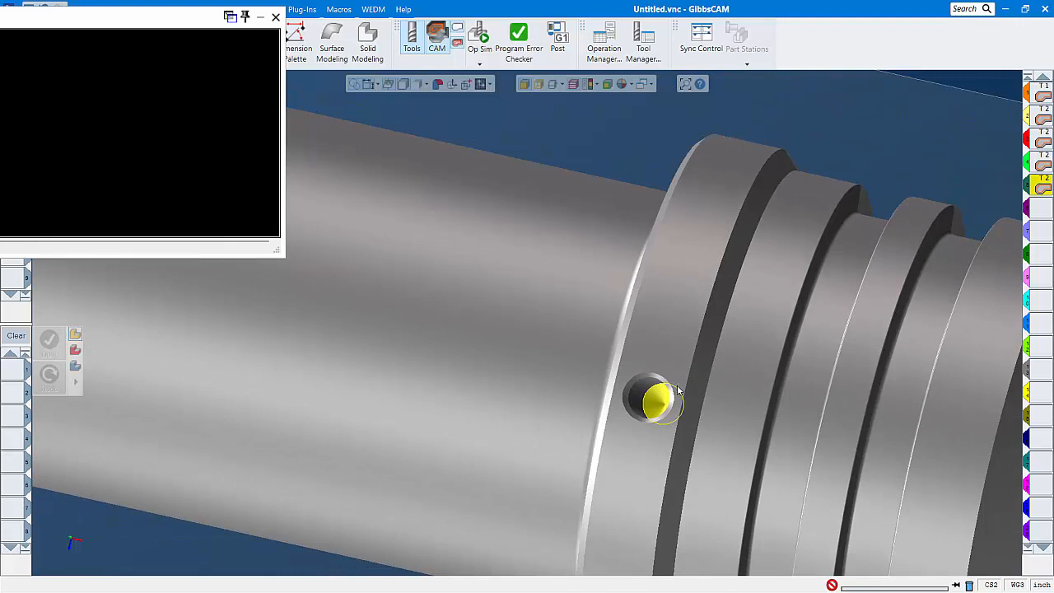
middle_drag(587, 419, 588, 259)
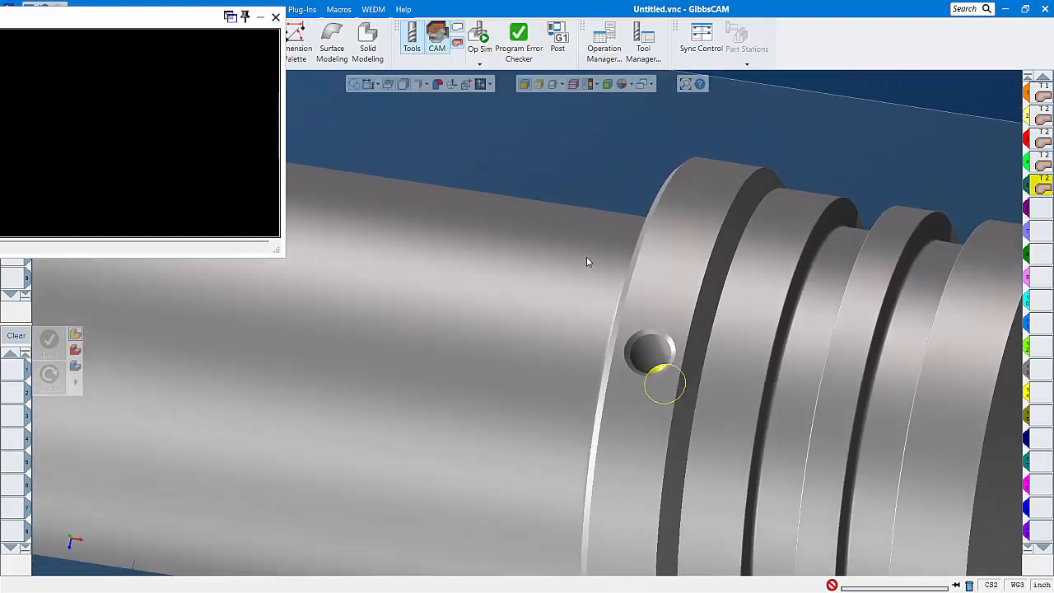
Try to translate the extracted hole circle by 0.39 in X.
click(276, 16)
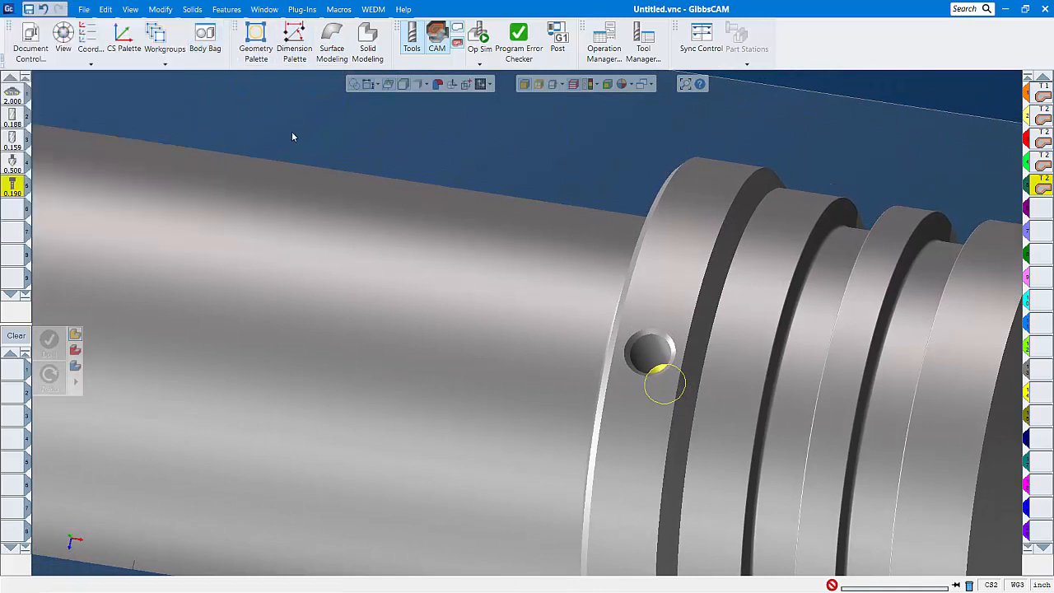
click(158, 11)
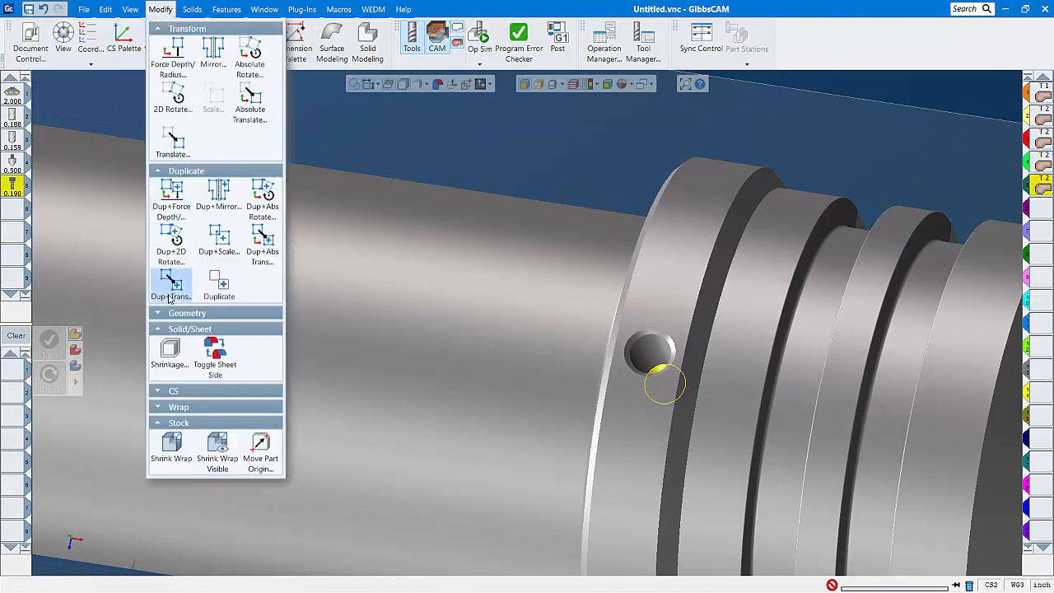
click(172, 147)
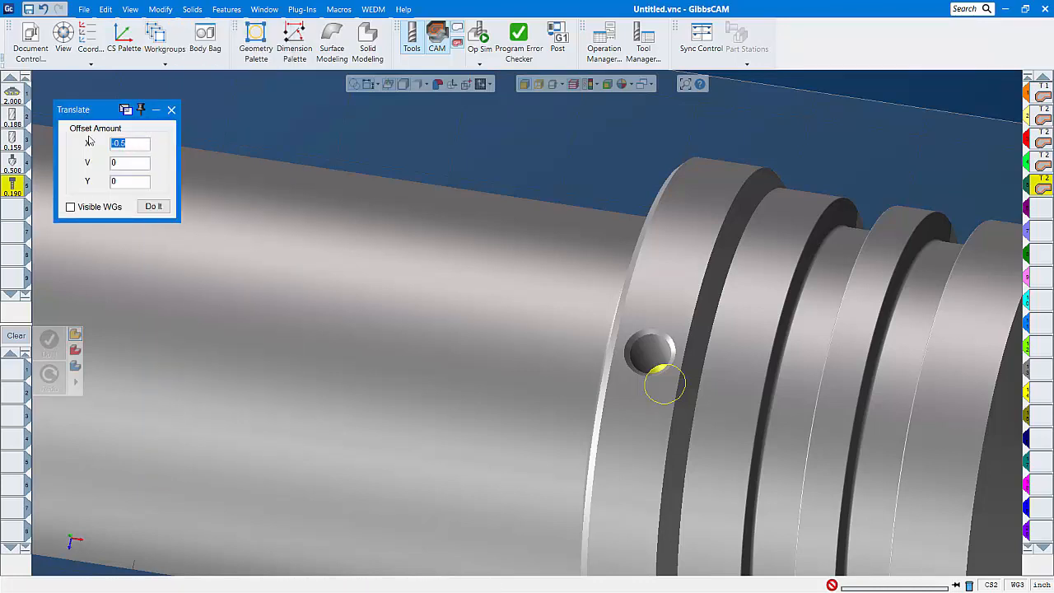
text(.39)
click(673, 406)
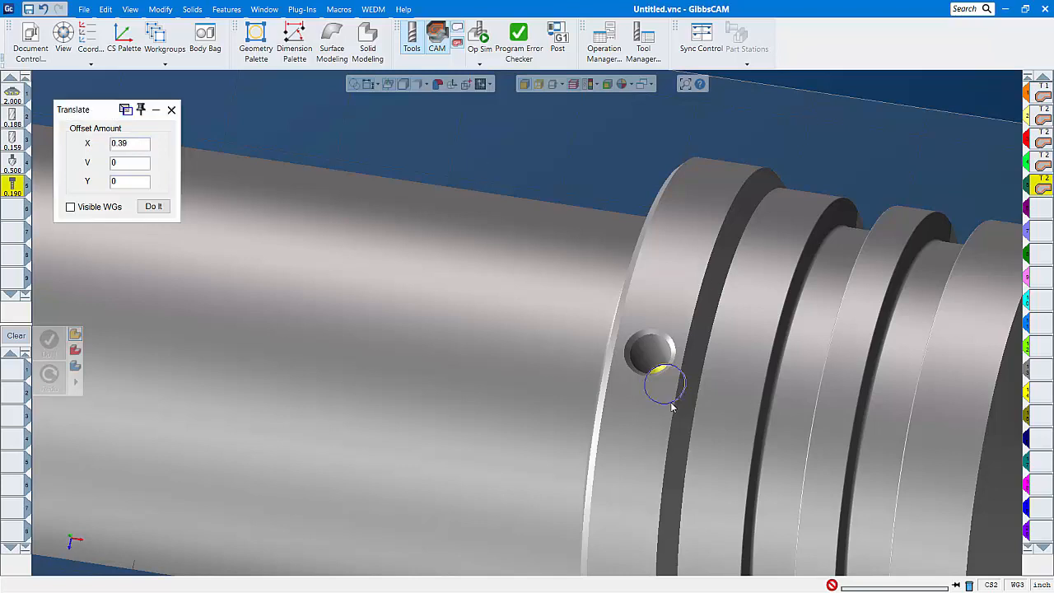
click(150, 208)
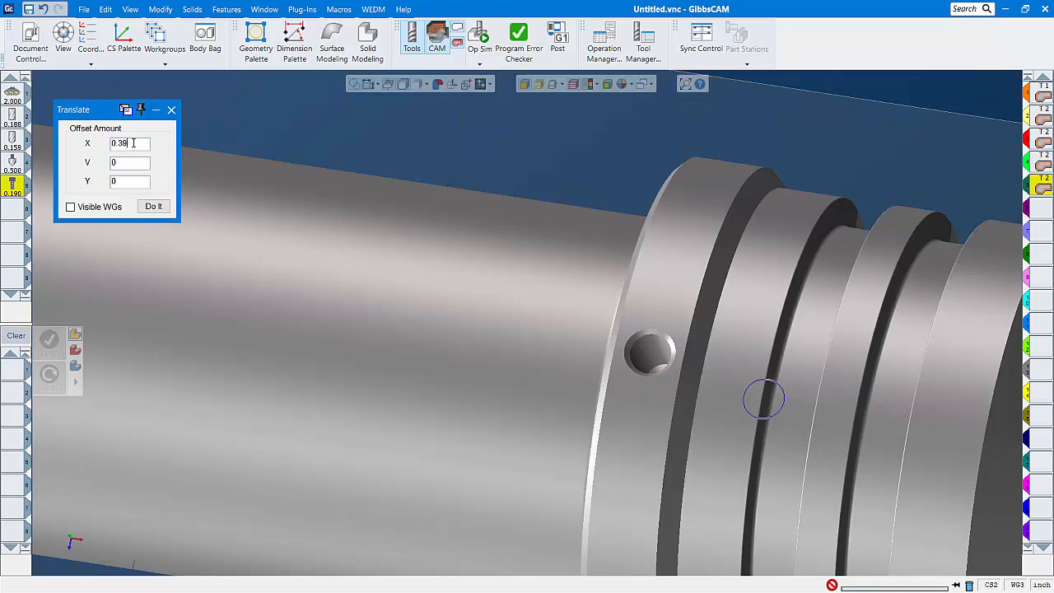
Undo the X translation and translate the extracted circle by 0.39 in Y with zero X offset.
double_click(133, 143)
key(BackSpace)
click(128, 182)
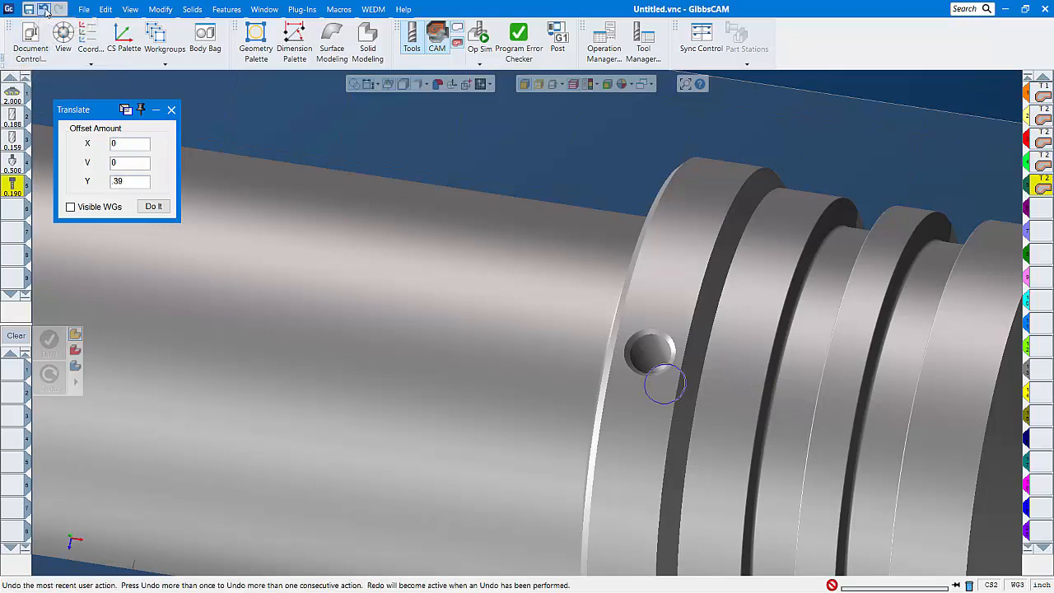
click(152, 207)
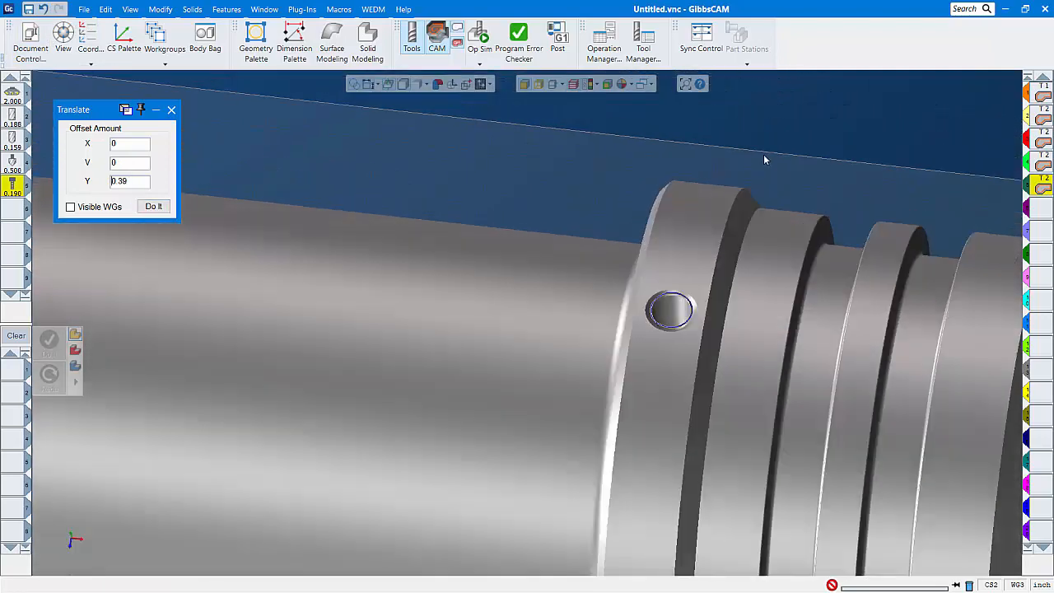
middle_drag(764, 154, 659, 266)
scroll(664, 265, up, 3)
scroll(663, 265, down, 2)
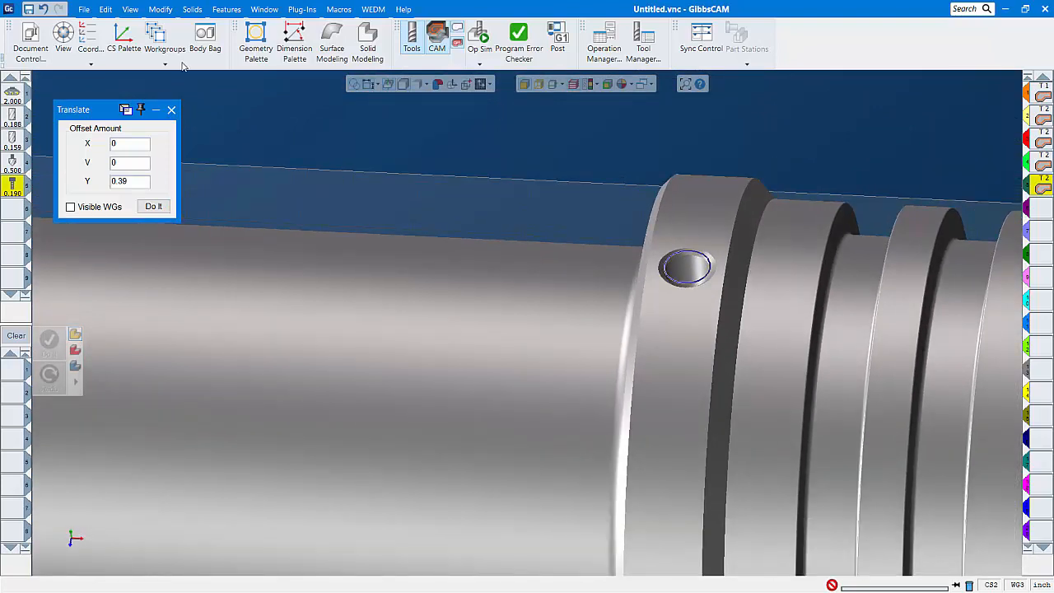
click(172, 111)
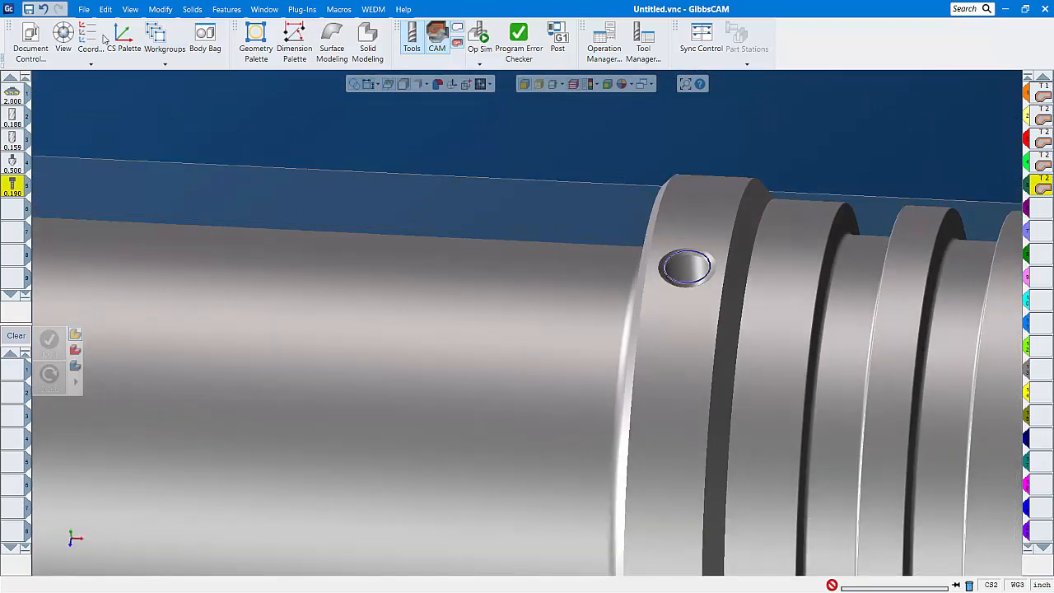
click(256, 43)
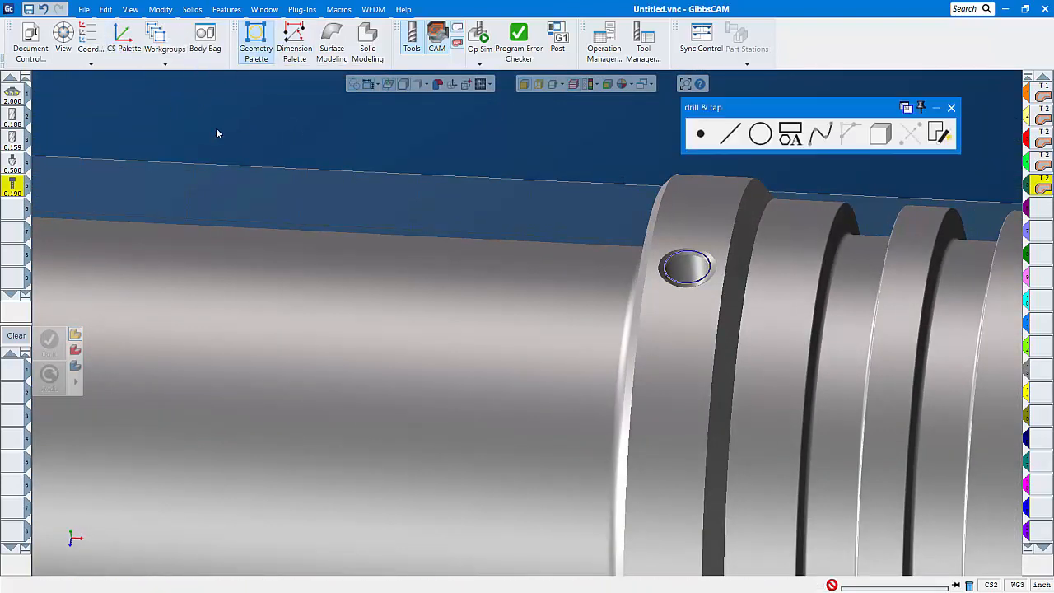
click(701, 136)
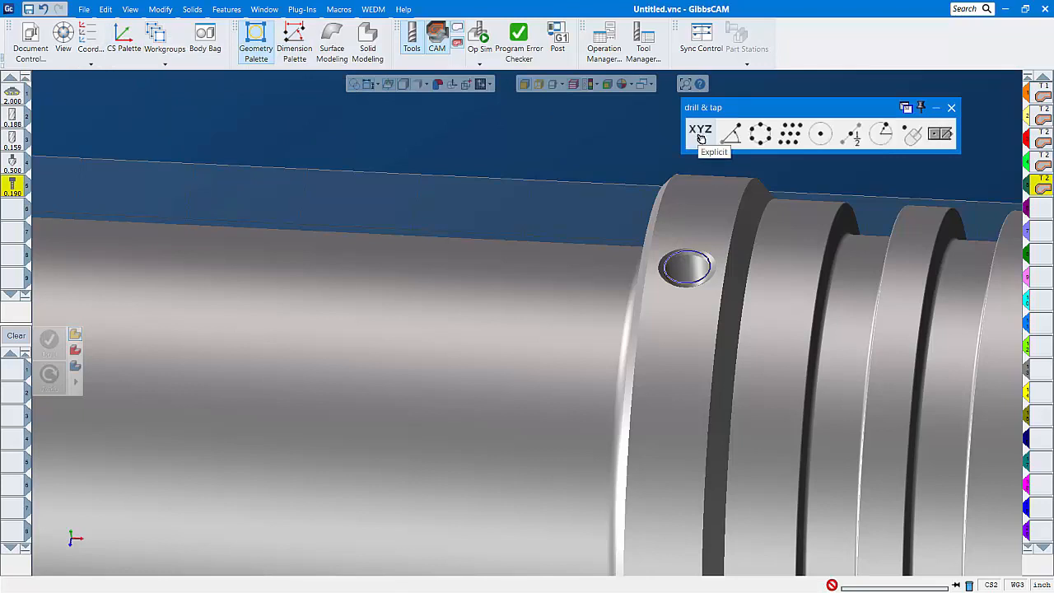
click(952, 108)
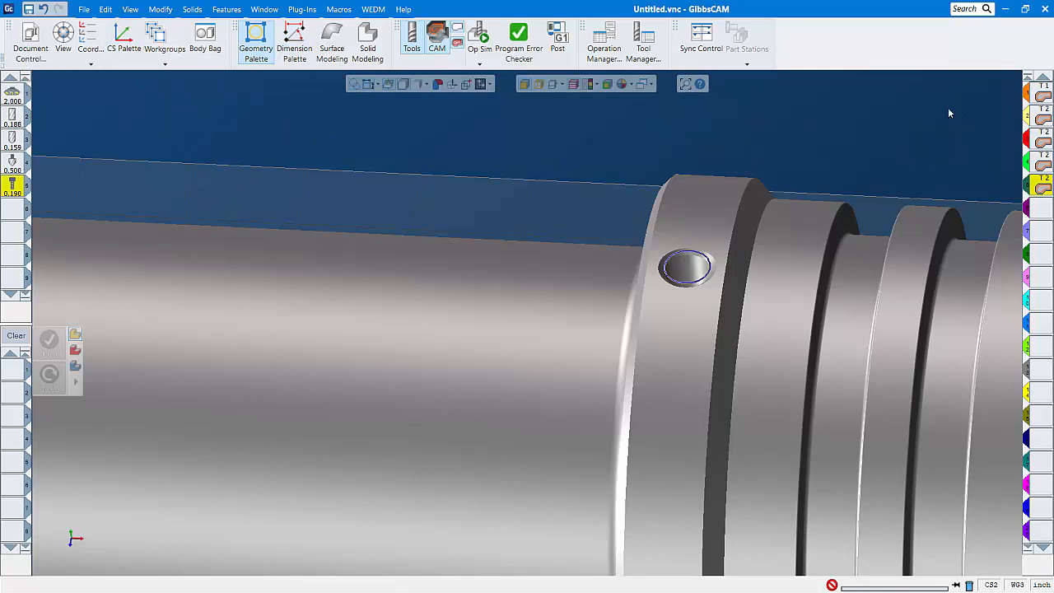
Deselect the translated circle and store the part solid in the body bag.
middle_drag(685, 175, 713, 194)
click(763, 105)
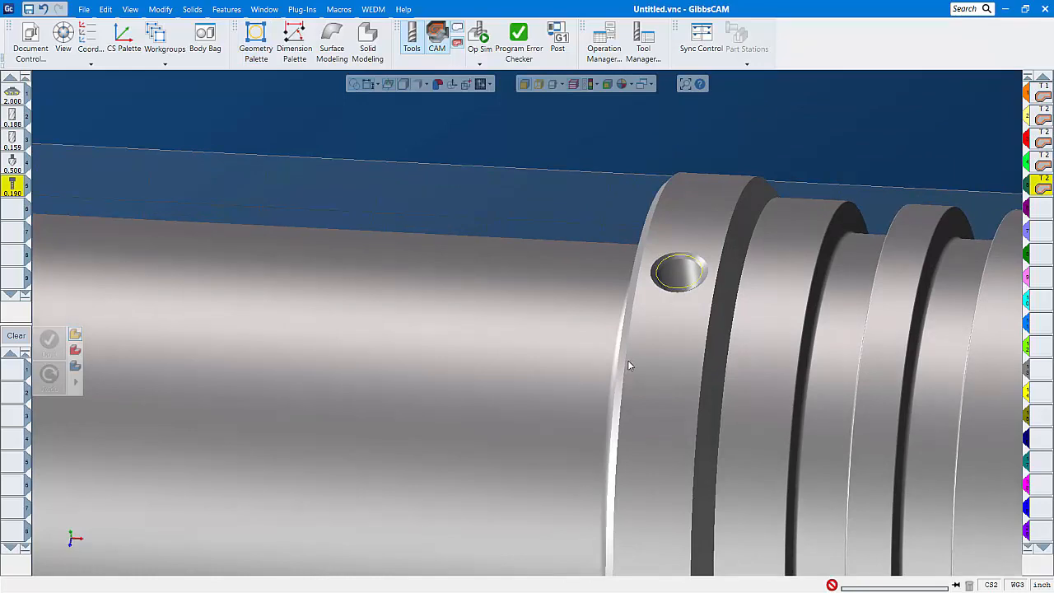
double_click(512, 365)
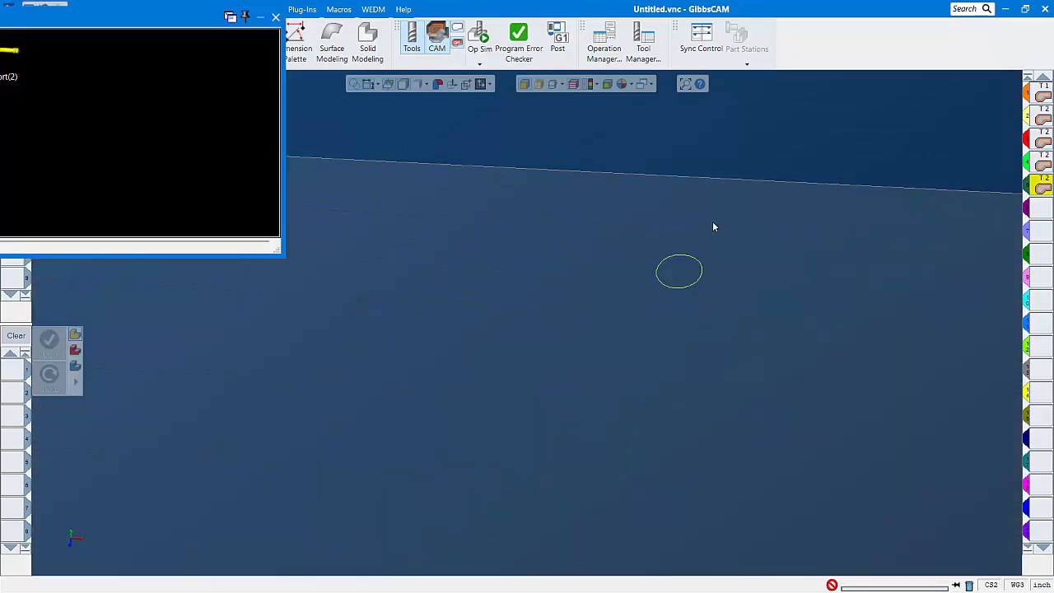
middle_drag(714, 226, 741, 193)
click(276, 17)
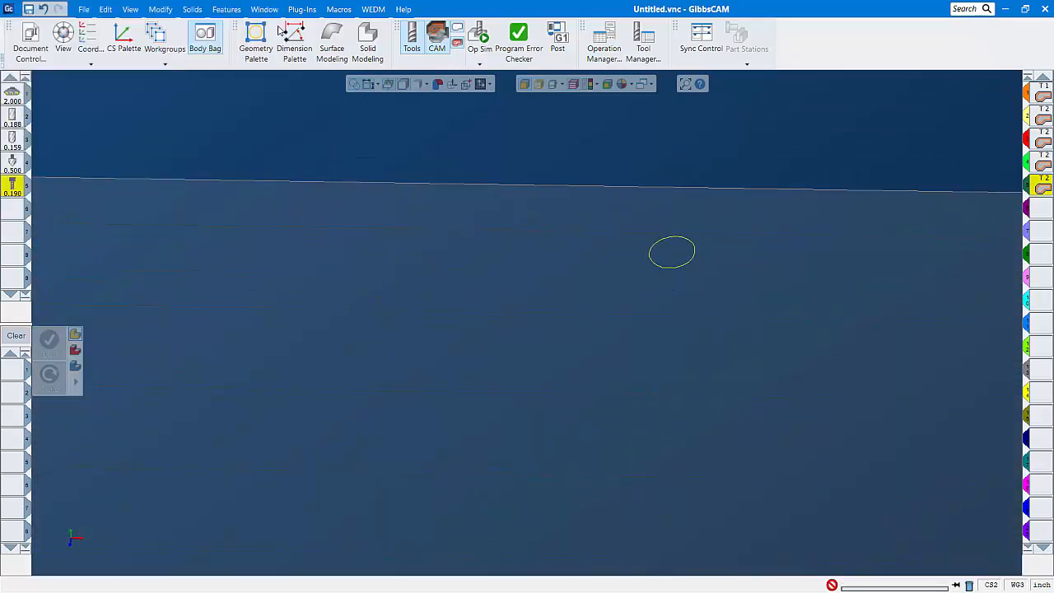
Create a Holes process with the 0.159 inch drill as the first process and move its dialog clear of the circle.
drag(10, 142, 12, 370)
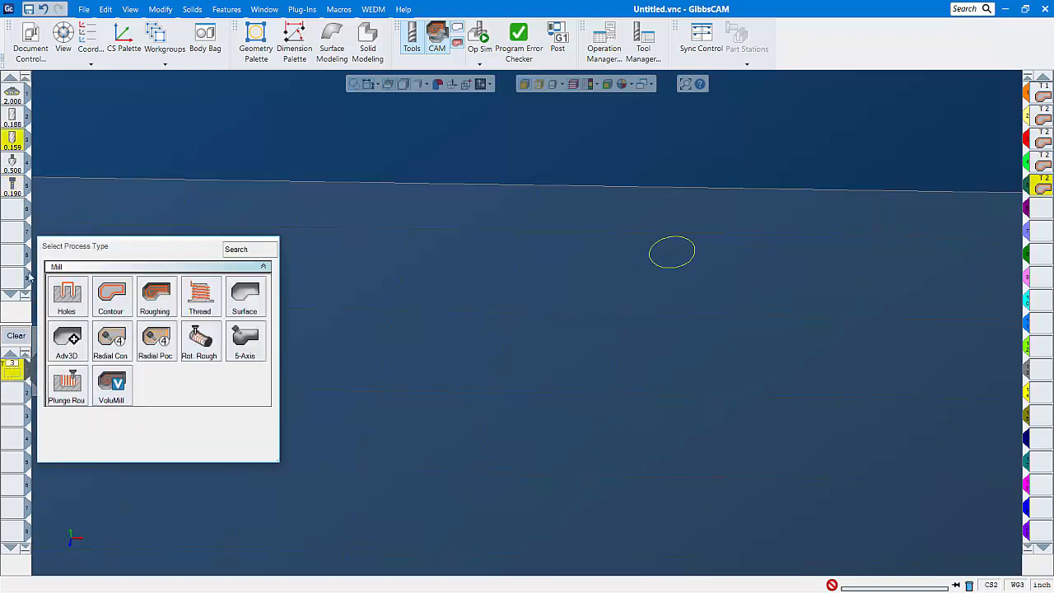
click(66, 297)
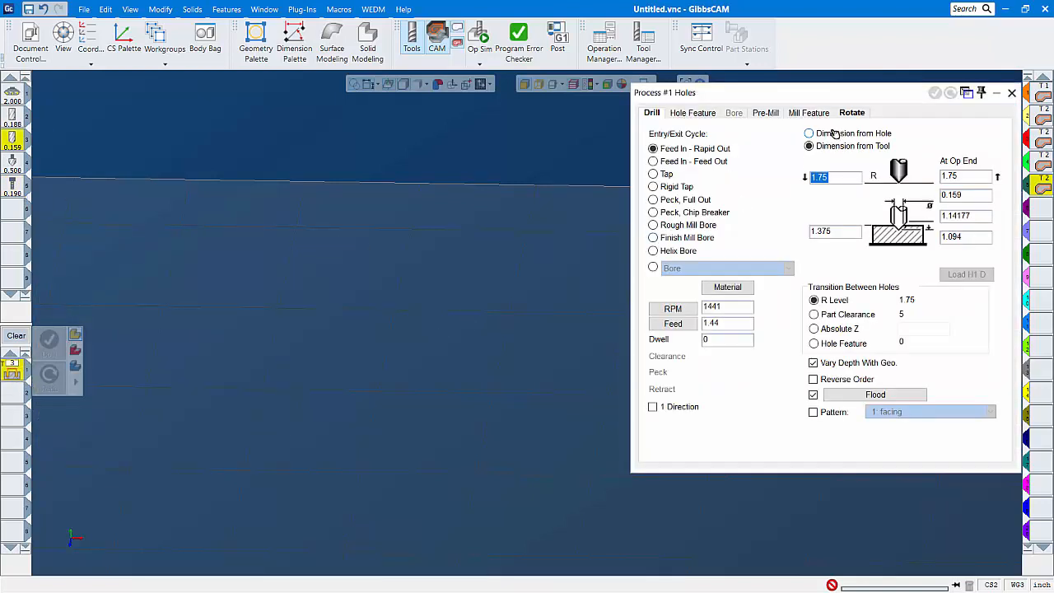
drag(843, 94, 344, 140)
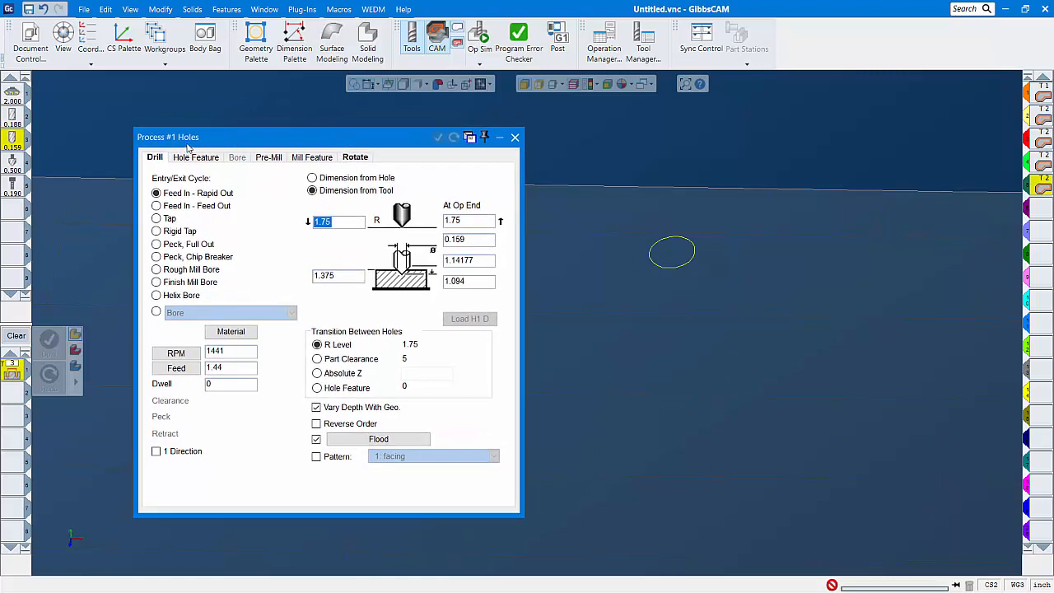
Bring the part solid back from the body bag, deselect it, and pick the drilling surface level of 1.0675 from the collar.
click(205, 39)
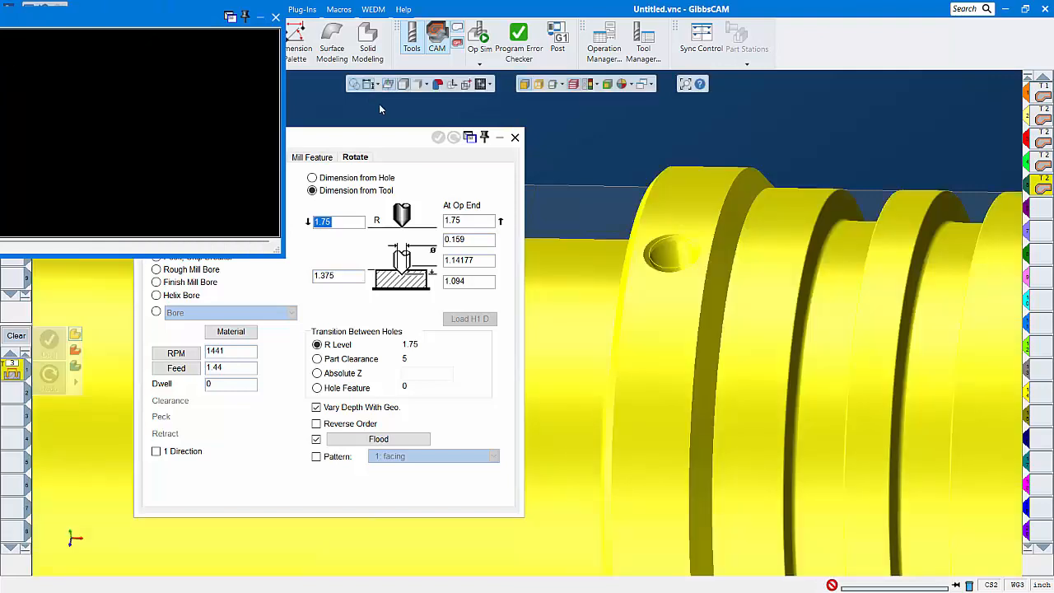
click(843, 97)
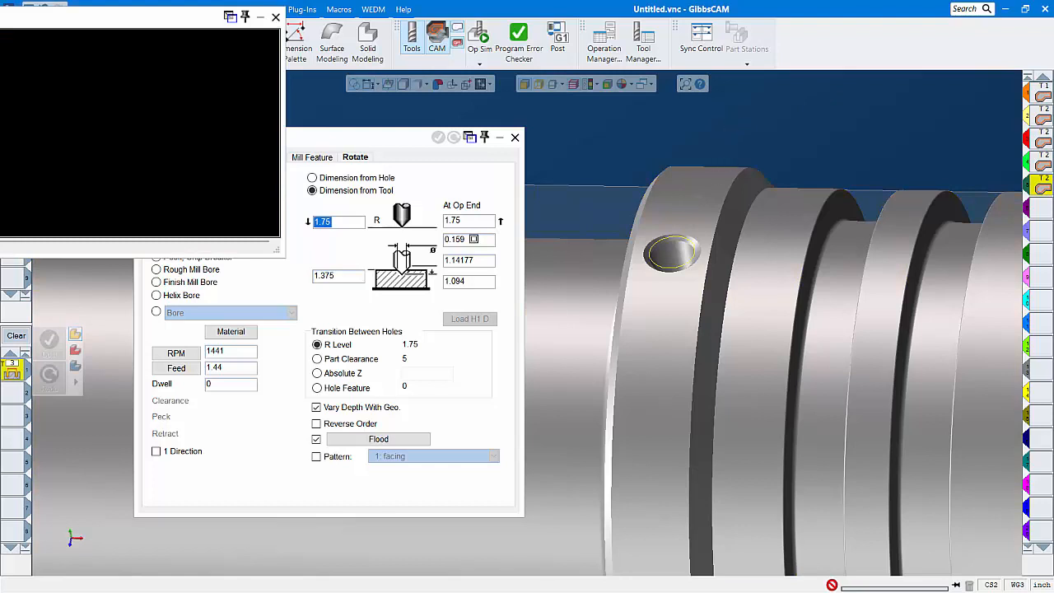
click(357, 281)
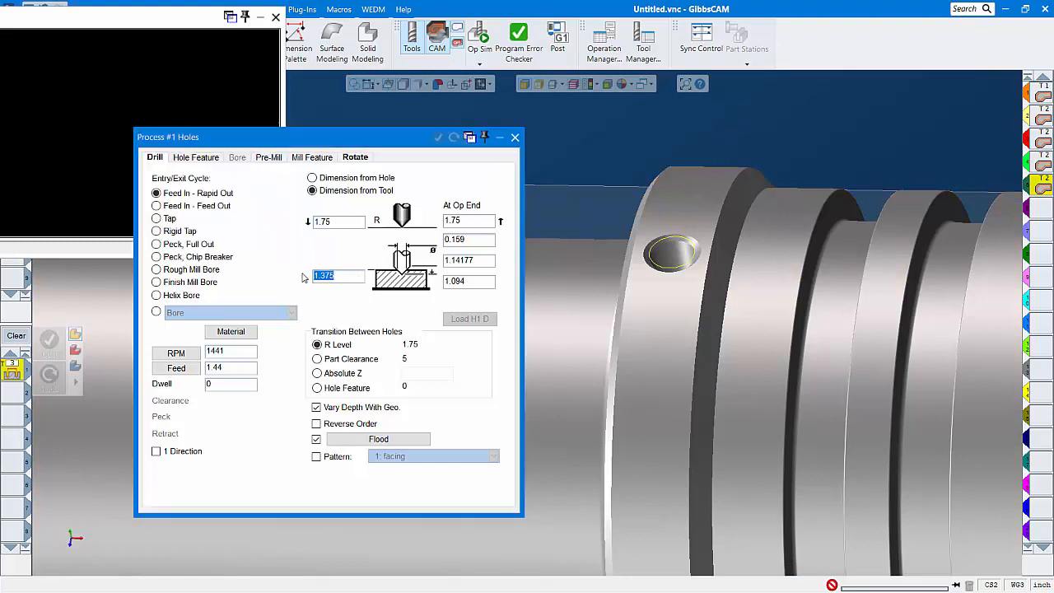
click(703, 230)
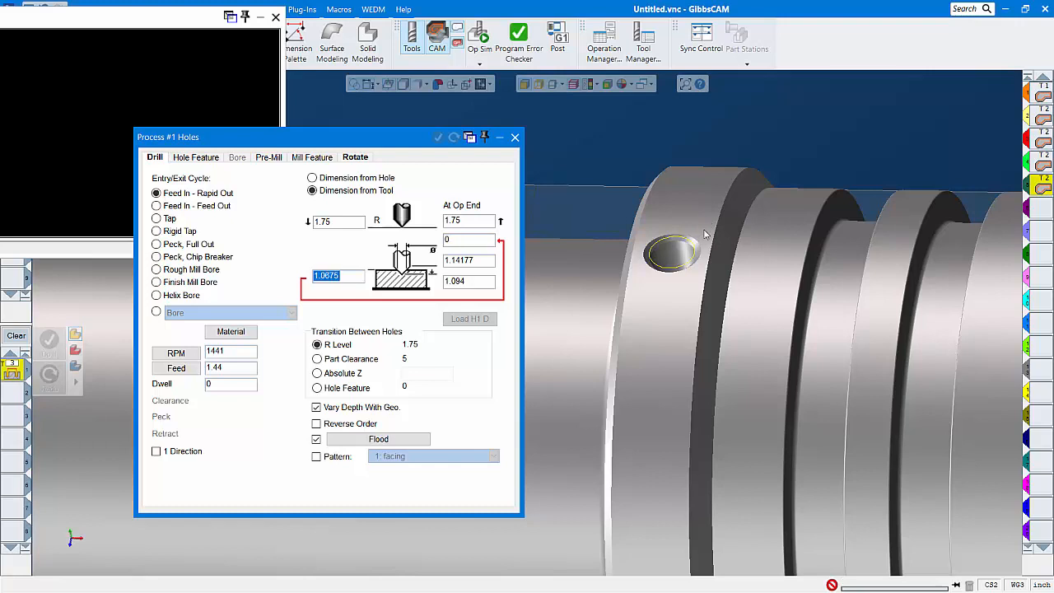
Pick the drill's tip depth of -0.0794 from the bottom of the collar hole.
click(486, 284)
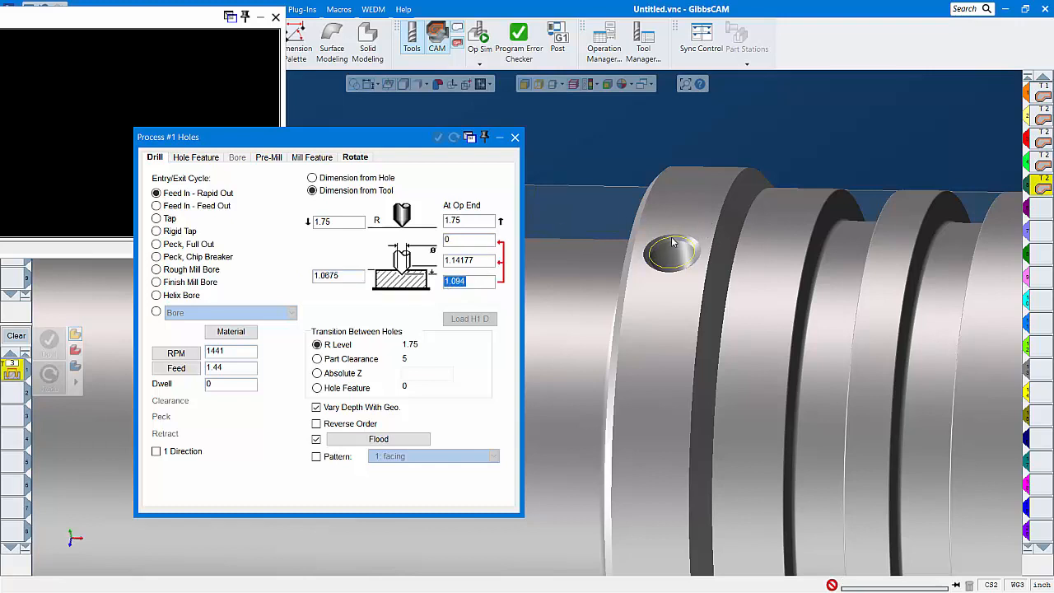
scroll(726, 308, up, 3)
middle_drag(727, 308, 689, 588)
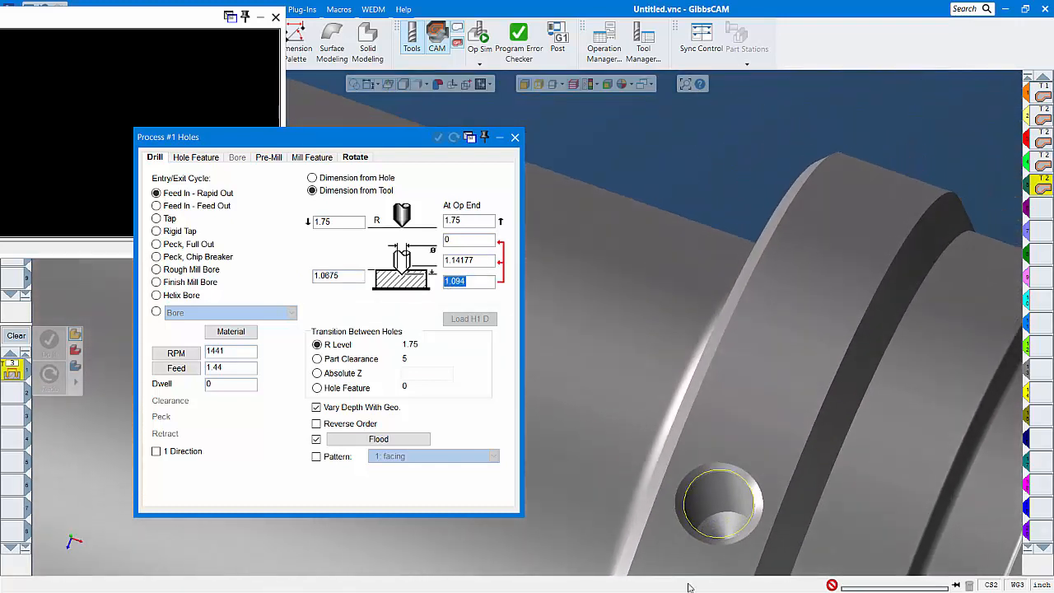
click(723, 527)
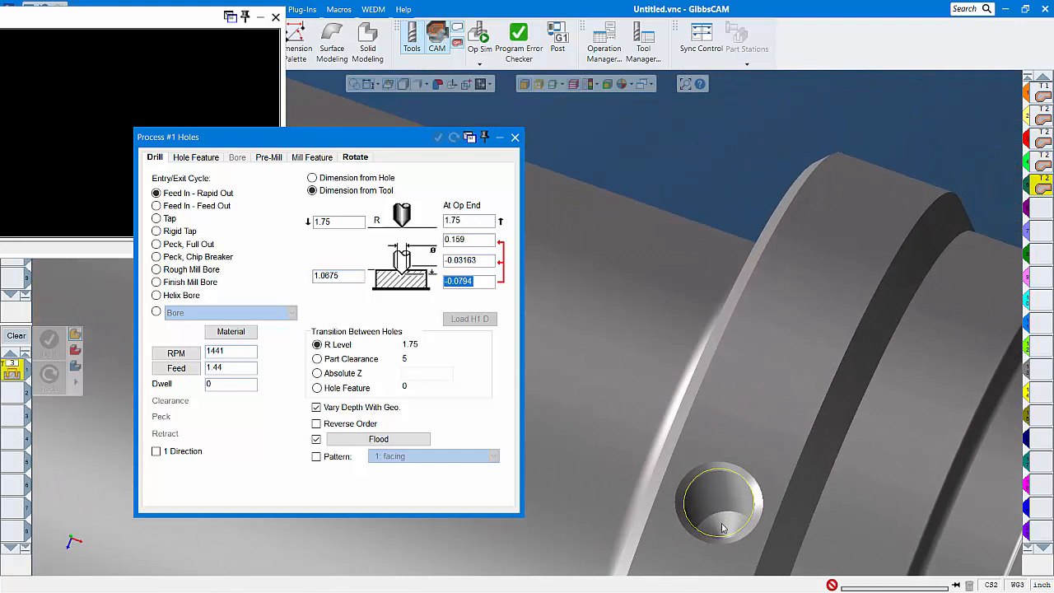
scroll(743, 471, down, 1)
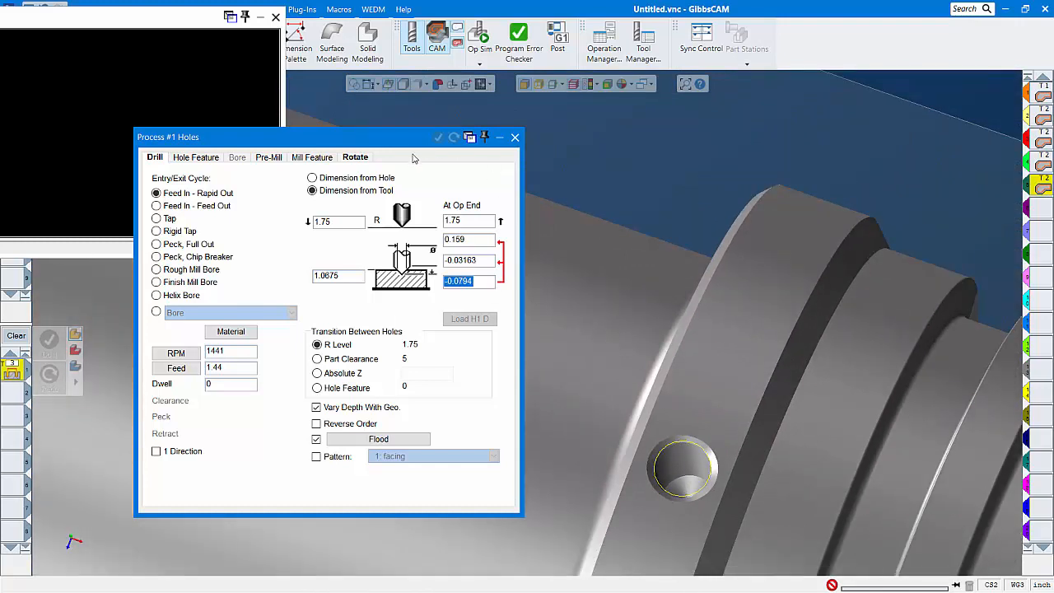
Set the drilling process's machine coordinate system to "2: facing" and clear its duplicate angle and duplicate count.
click(356, 159)
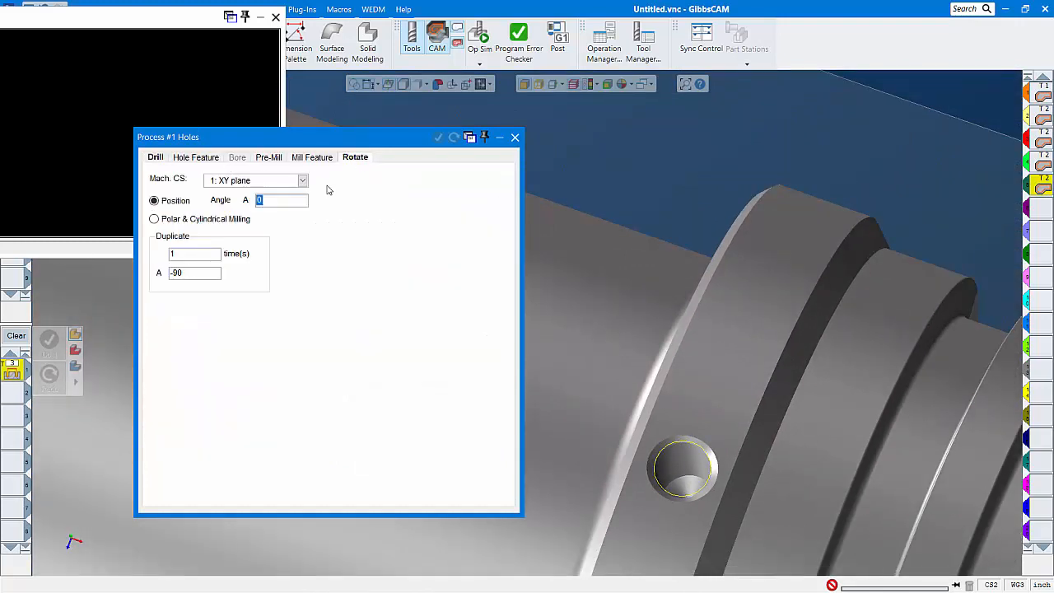
click(302, 180)
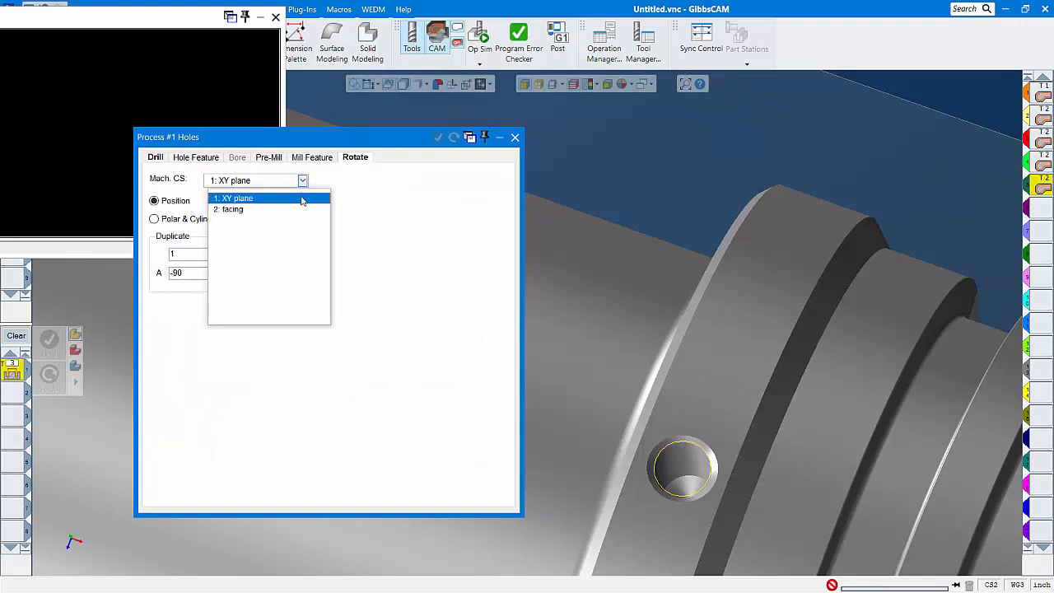
click(249, 210)
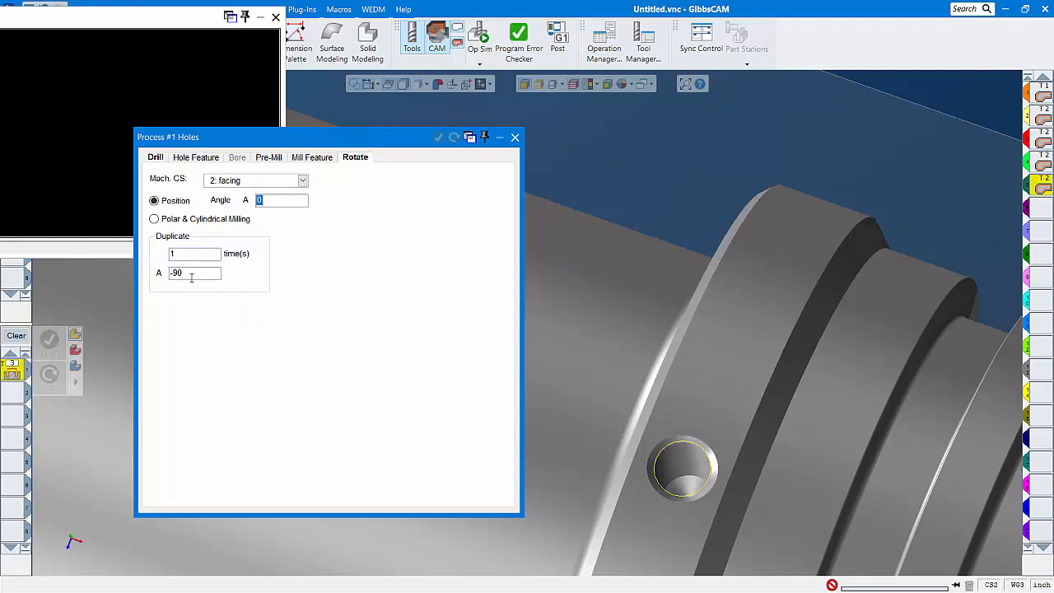
drag(190, 274, 157, 275)
key(Delete)
double_click(192, 257)
key(Delete)
Pick a new drill tip depth of 0.62973 from the hole's conical bottom and select the translated circle as the hole geometry.
click(159, 160)
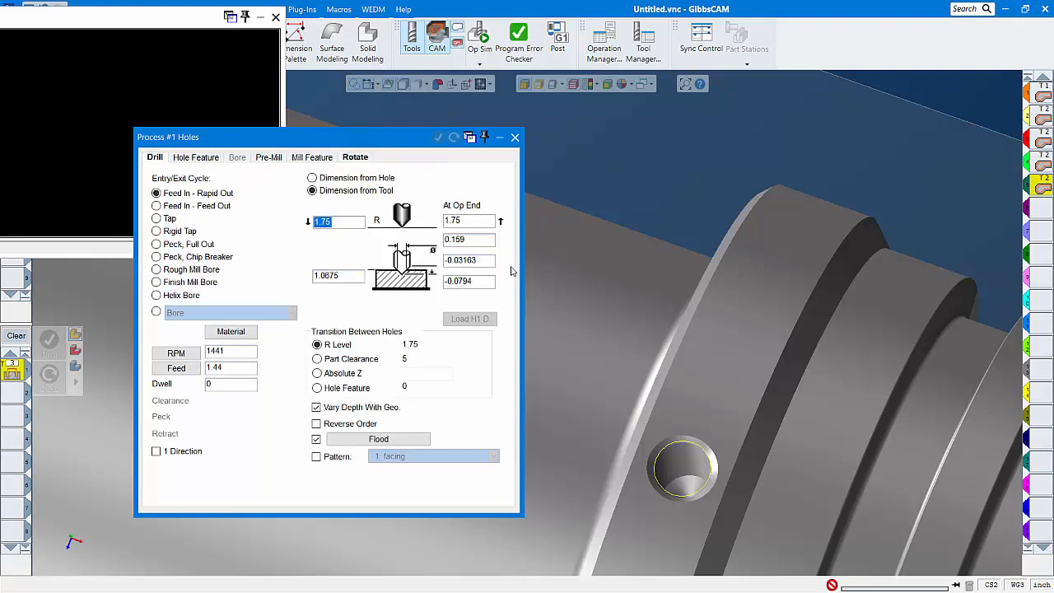
click(459, 282)
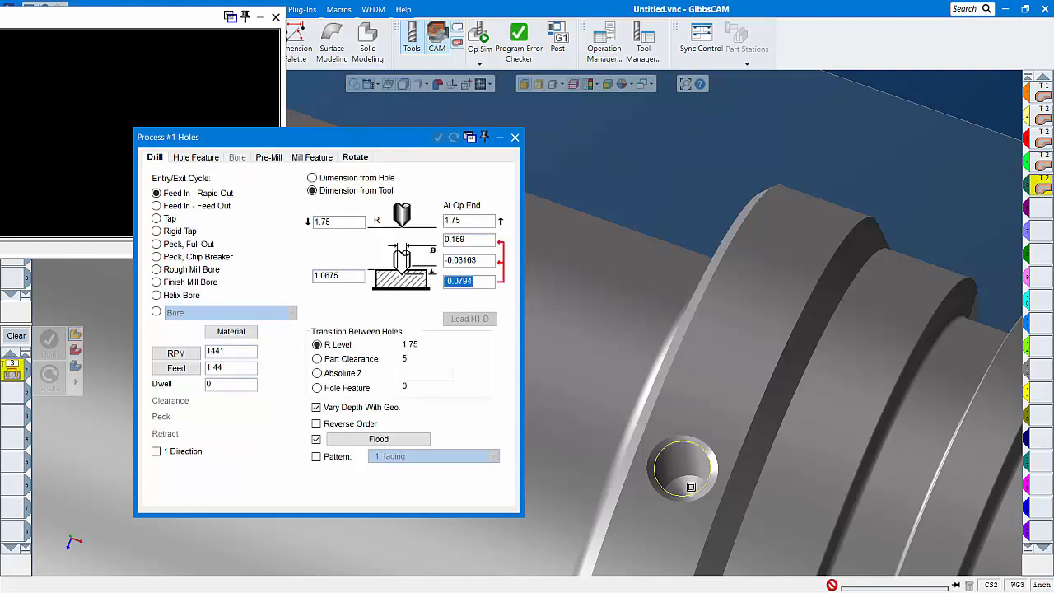
click(691, 487)
middle_drag(670, 338, 767, 394)
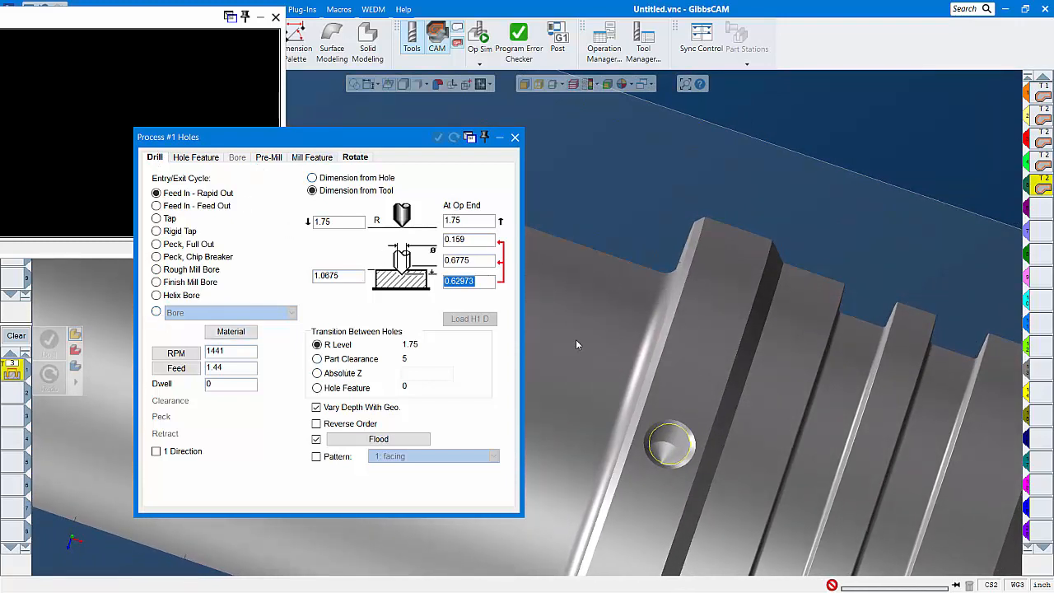
click(687, 453)
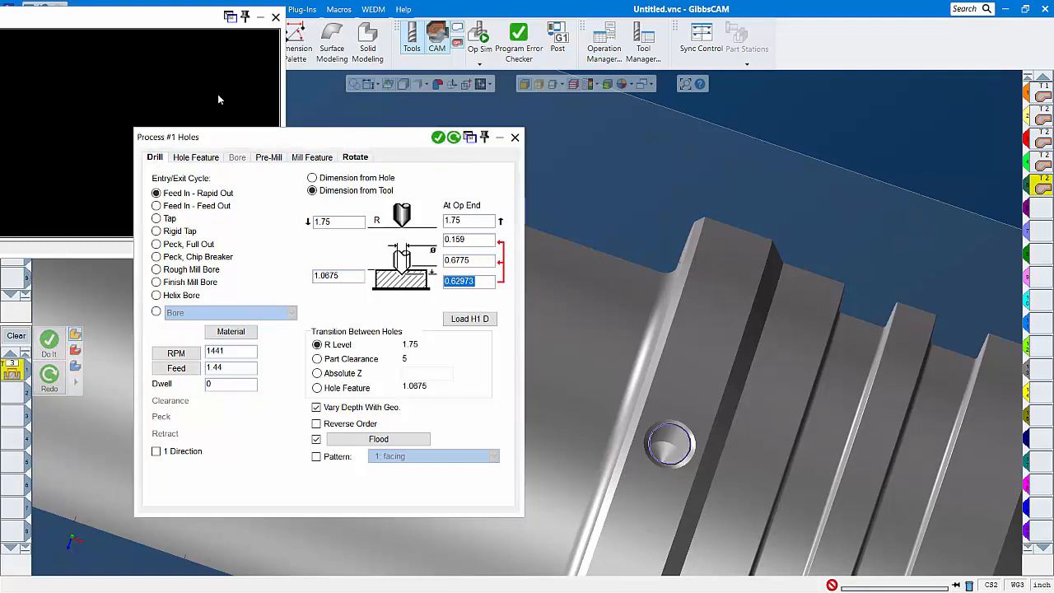
Close the body bag and the first hole process, and add a second Holes process using the 0.500 countersink tool.
click(275, 17)
click(60, 29)
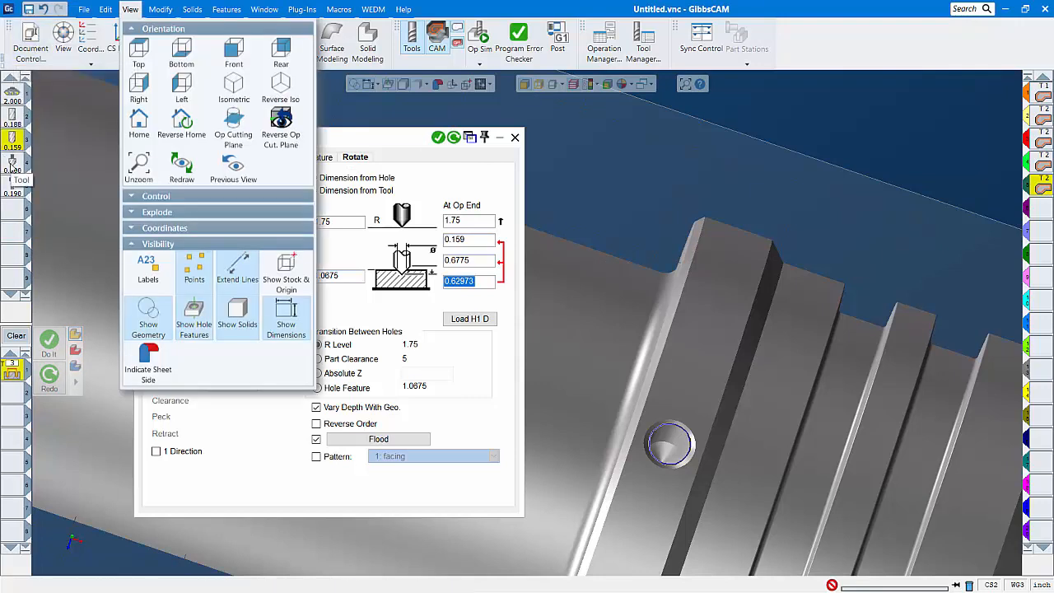
drag(11, 166, 13, 391)
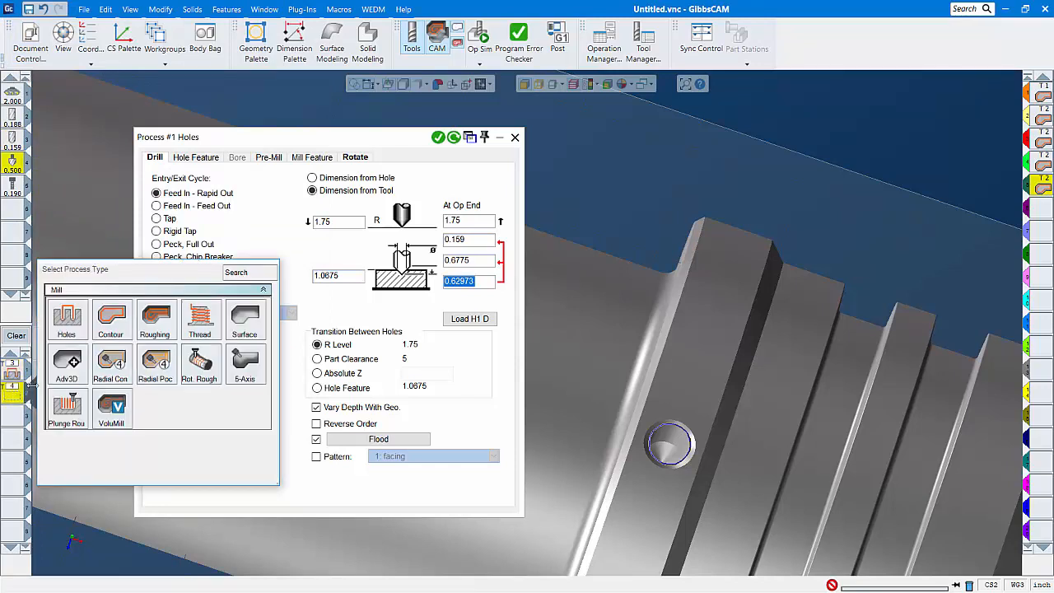
click(516, 138)
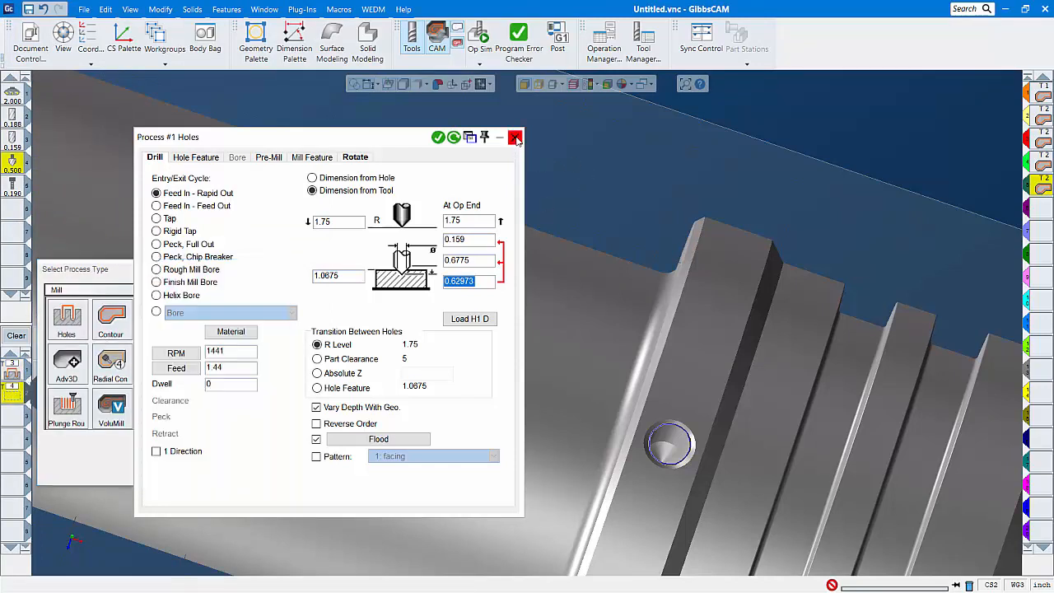
click(516, 138)
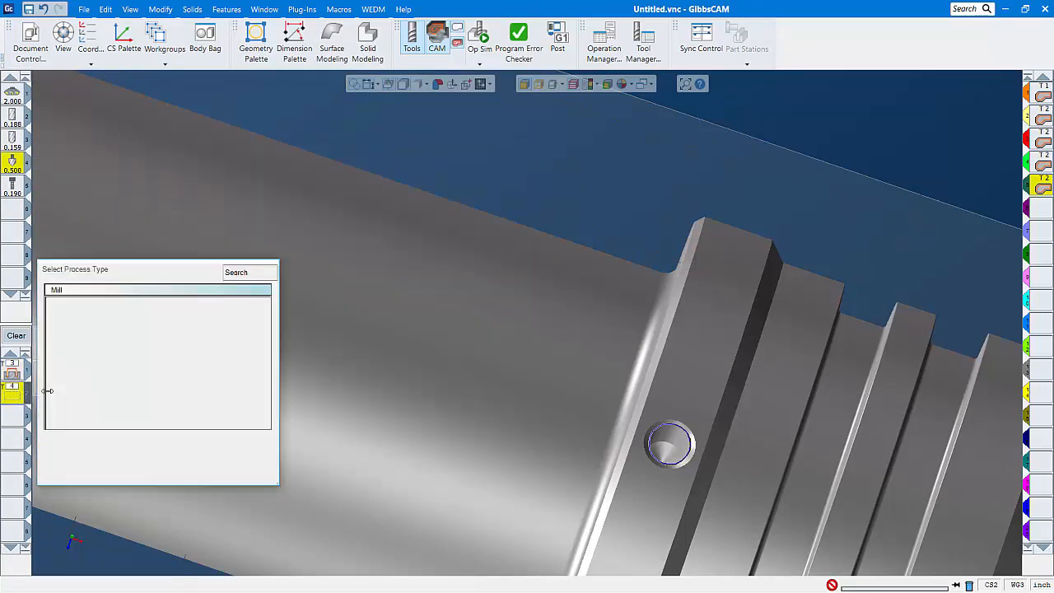
click(68, 331)
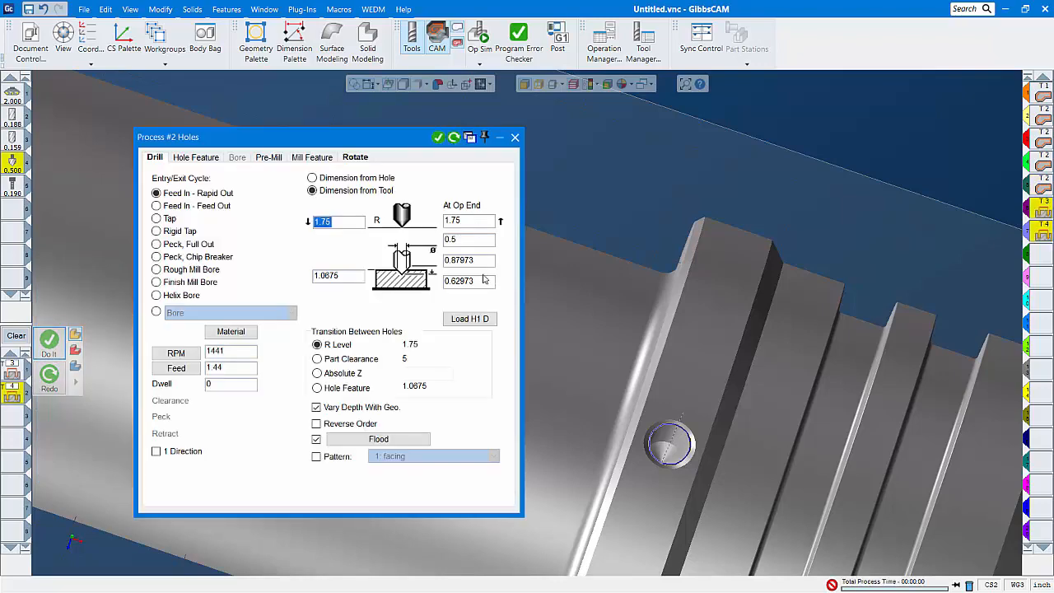
Set the countersink process's diameter to 0.220 and fill in its rotary duplicate count and angle.
click(469, 242)
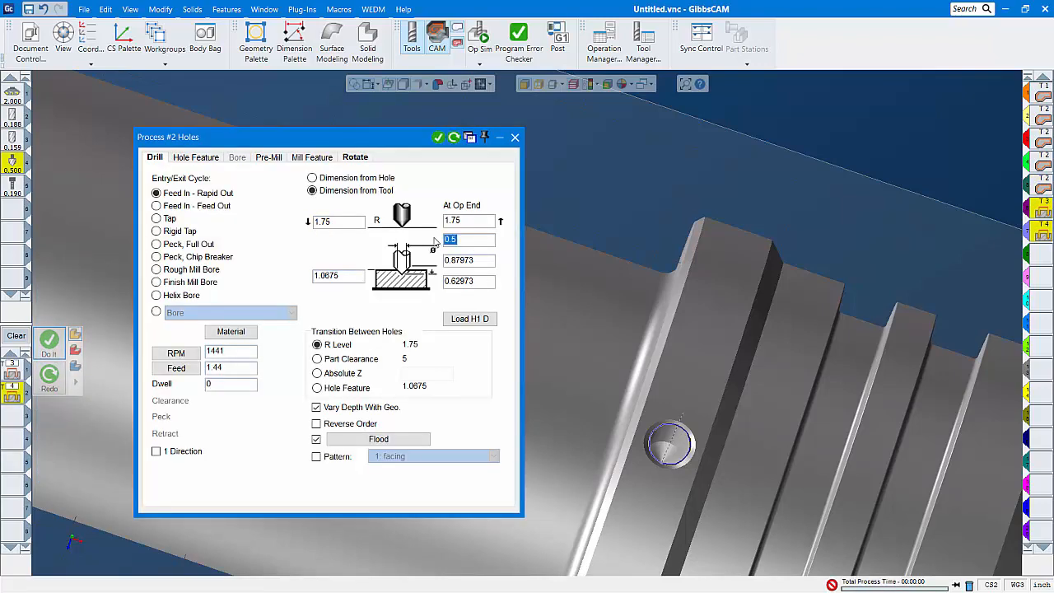
text(.220)
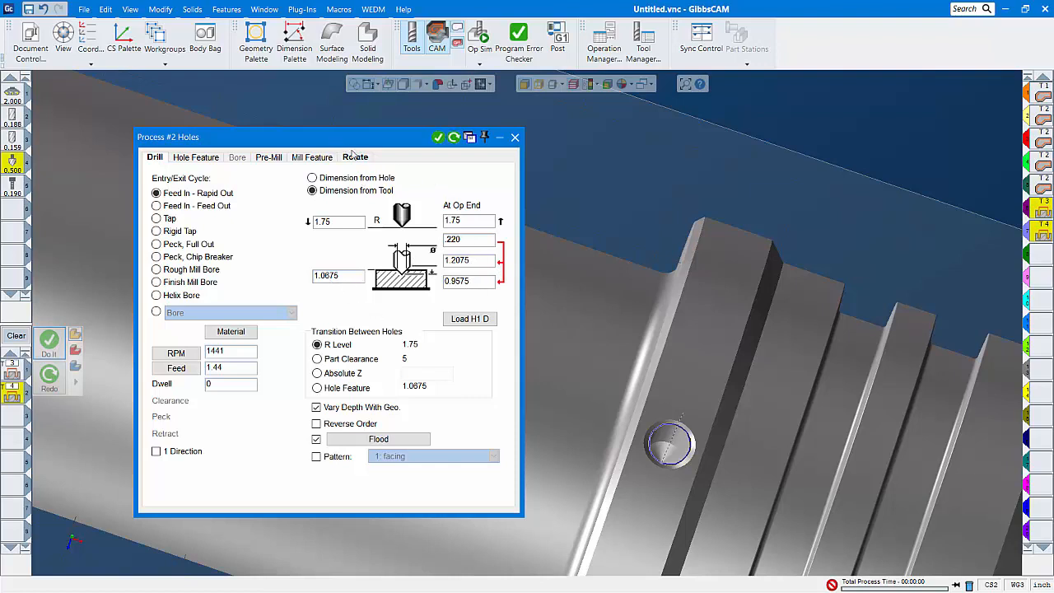
drag(344, 141, 375, 132)
click(384, 149)
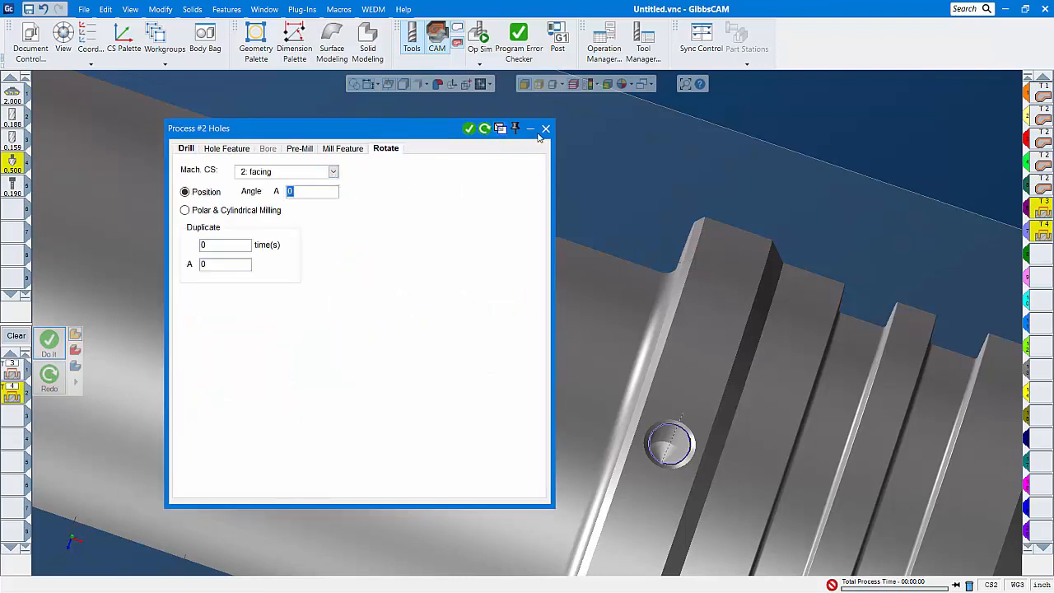
click(221, 246)
key(Tab)
click(547, 129)
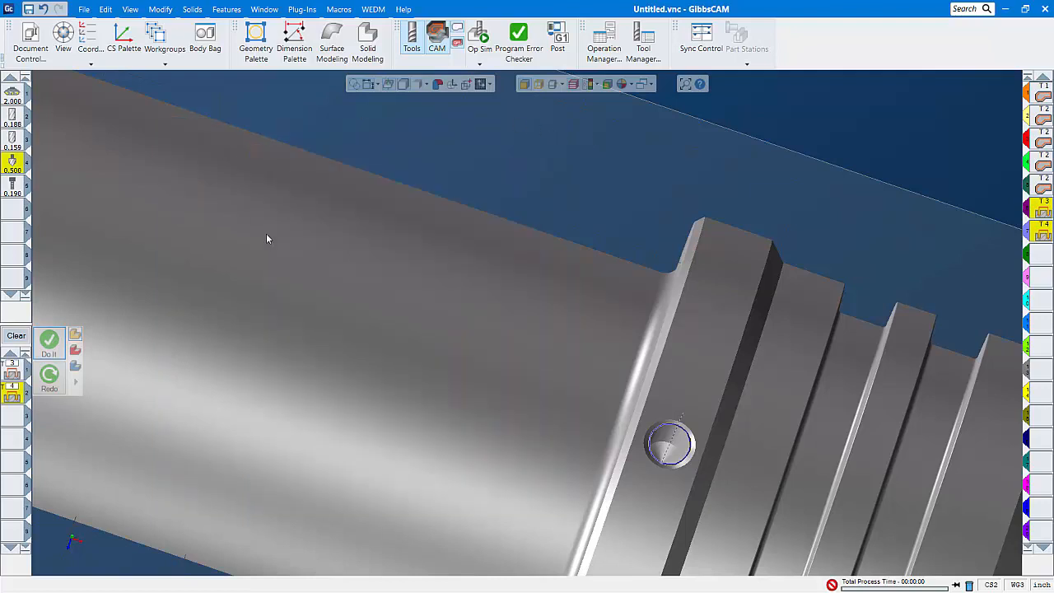
Set the first drilling process to duplicate 1 time about the rotary axis and fill in its duplicate angle.
double_click(13, 376)
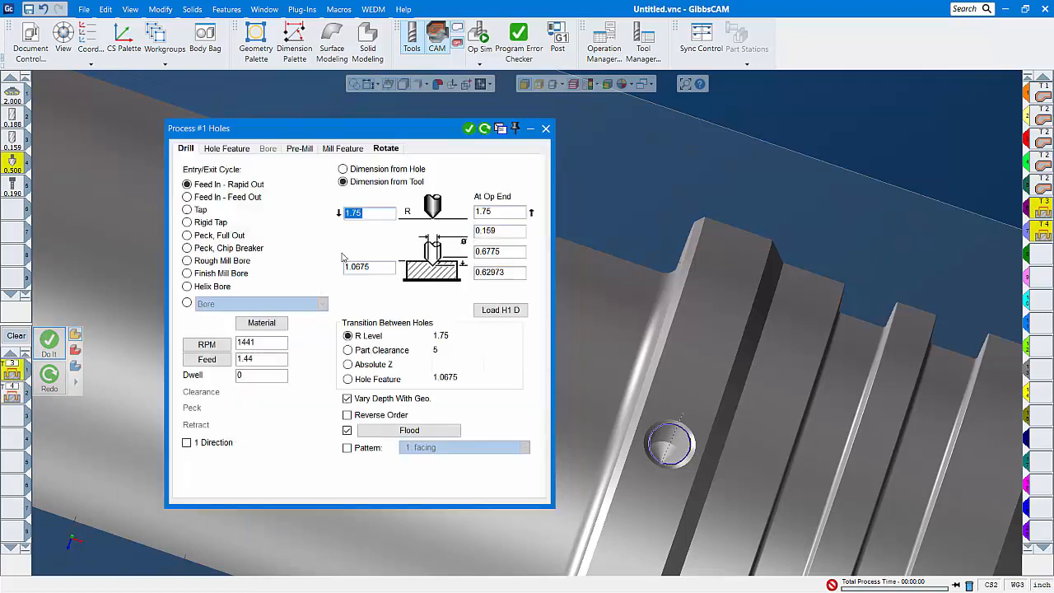
click(388, 153)
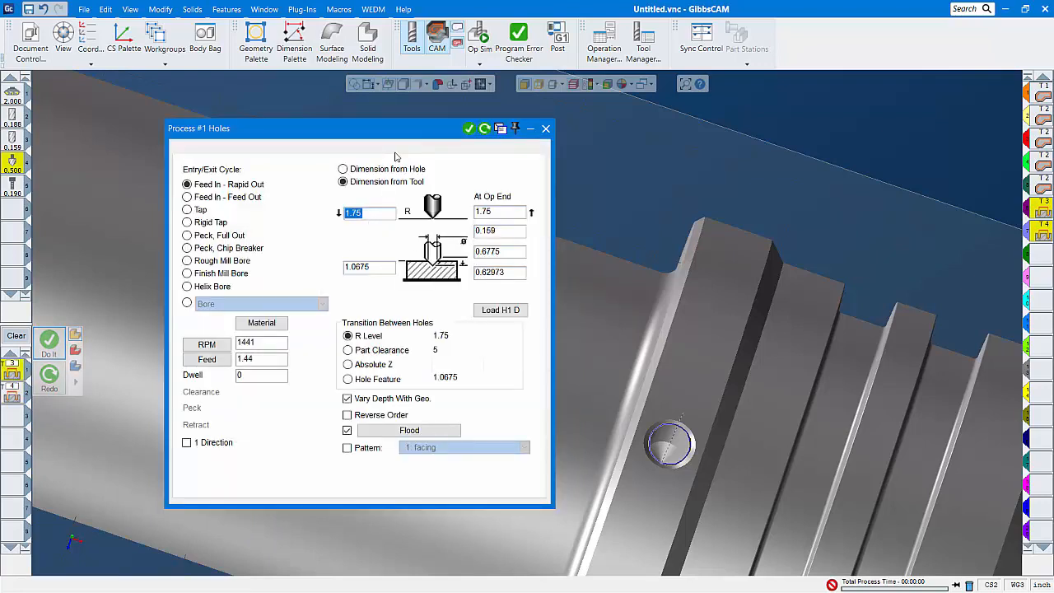
key(Tab)
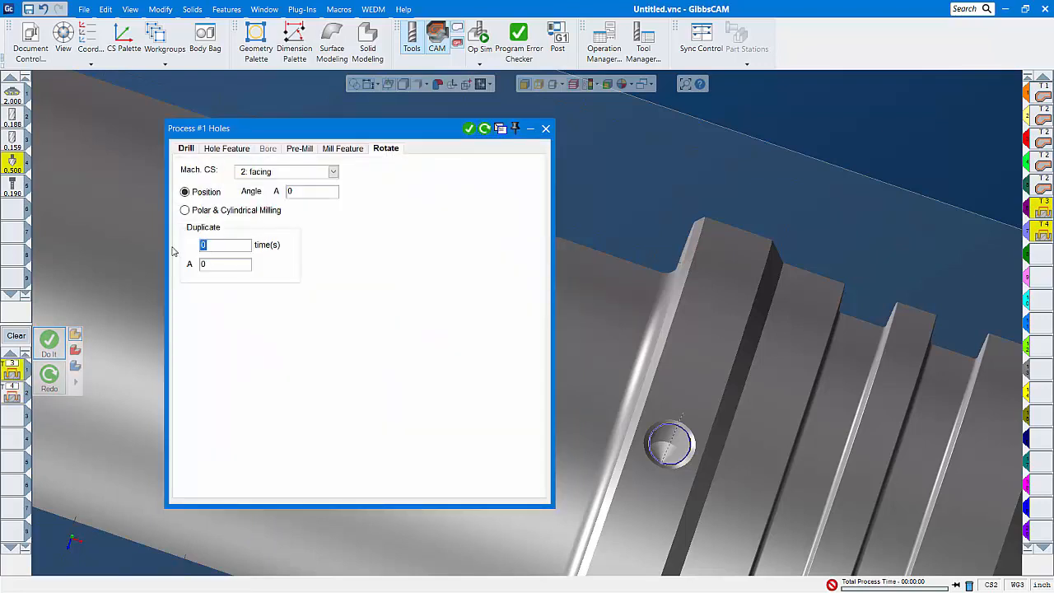
text(1)
key(Tab)
click(255, 326)
click(545, 129)
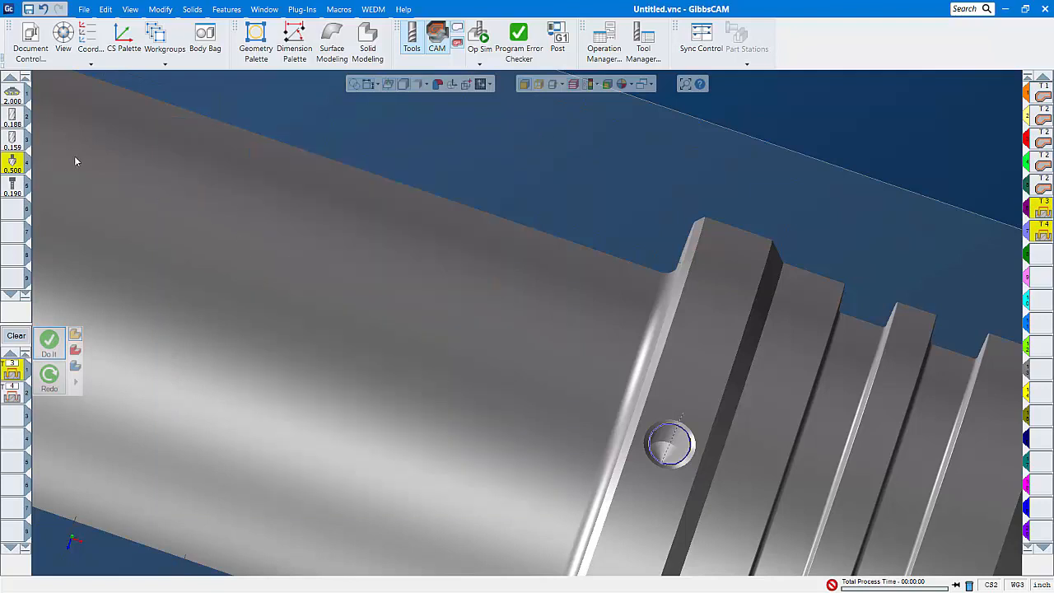
Add a third Holes process with the 0.190 tap, setting its tapping depth to 0.7 and spindle speed to 800 RPM.
drag(12, 188, 12, 417)
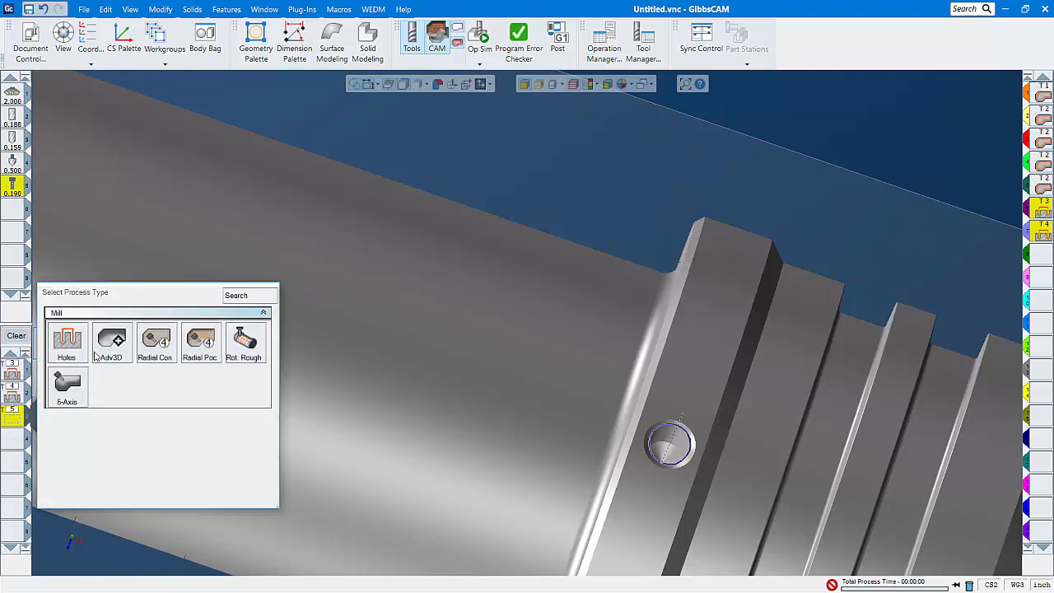
click(69, 344)
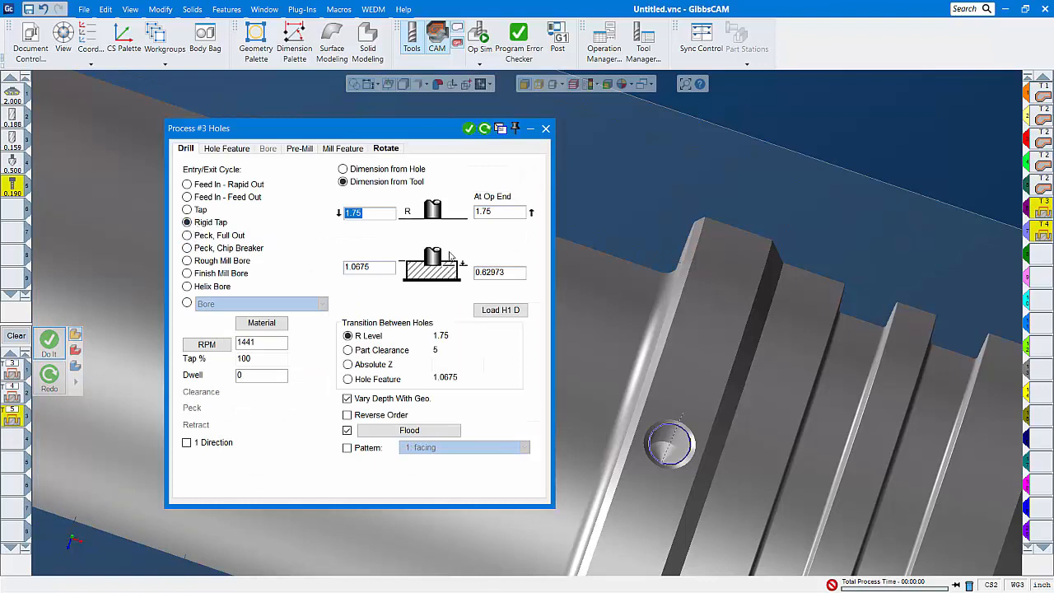
click(512, 273)
text(.7)
click(254, 342)
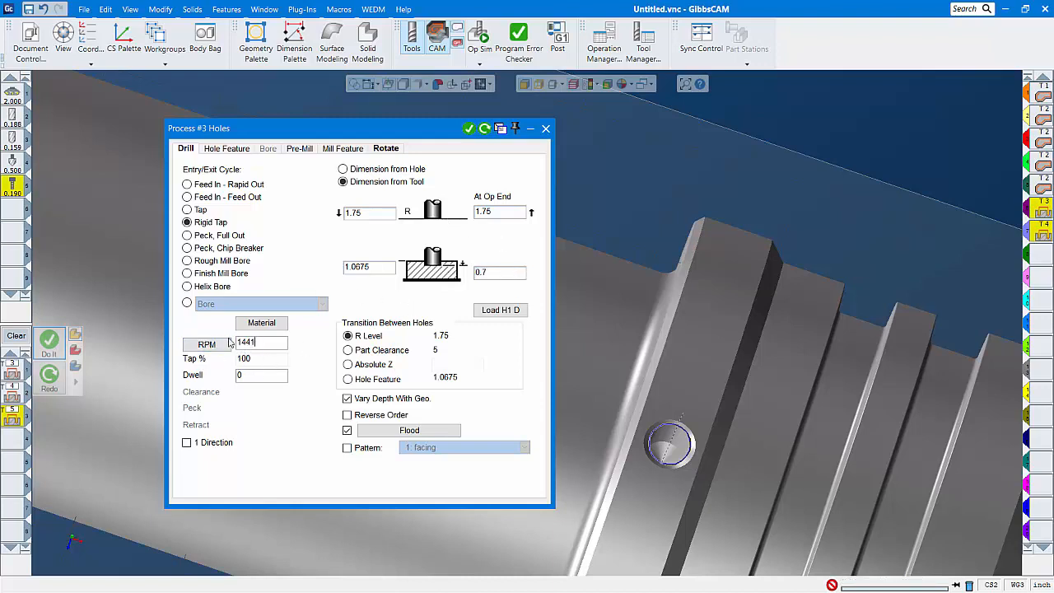
click(229, 341)
text(800)
Delete the existing drilling and countersinking operations and generate new operations from all three hole processes.
middle_drag(756, 292, 683, 134)
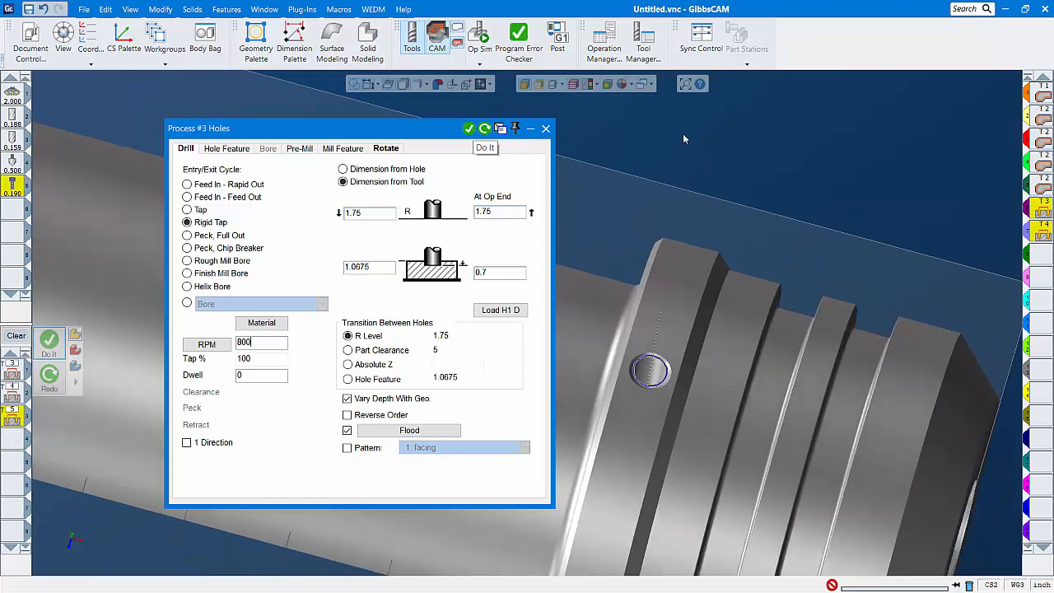
click(52, 347)
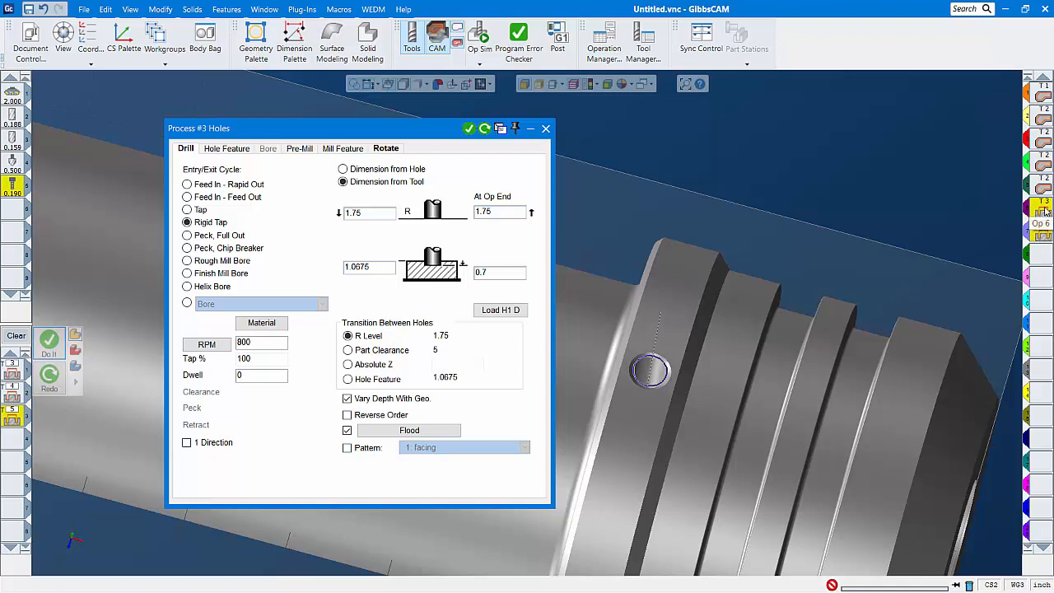
drag(1044, 211, 968, 585)
click(48, 341)
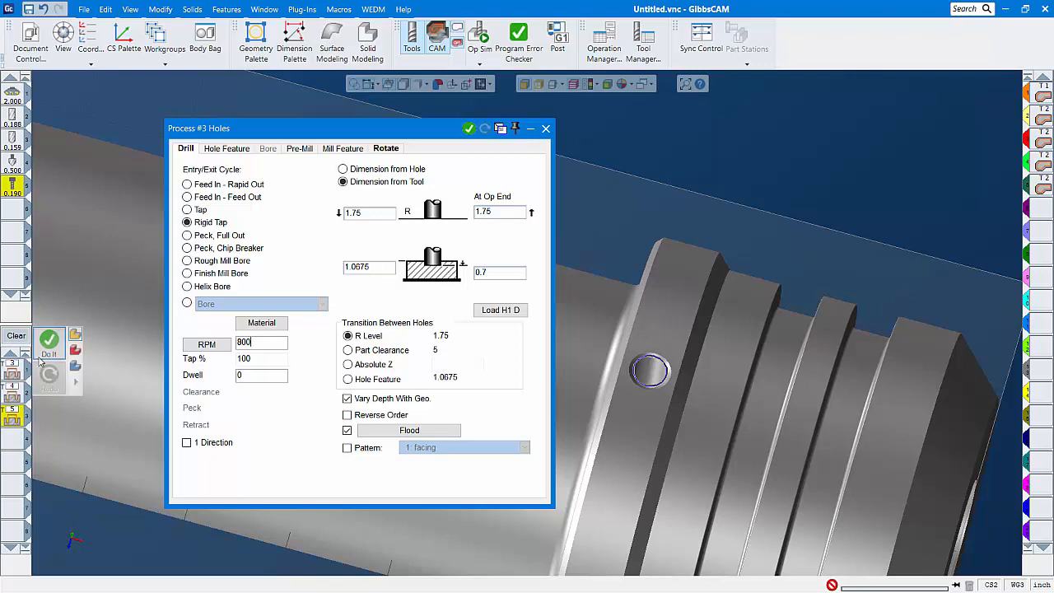
middle_drag(651, 283, 723, 209)
scroll(659, 245, down, 2)
click(545, 129)
scroll(608, 206, down, 5)
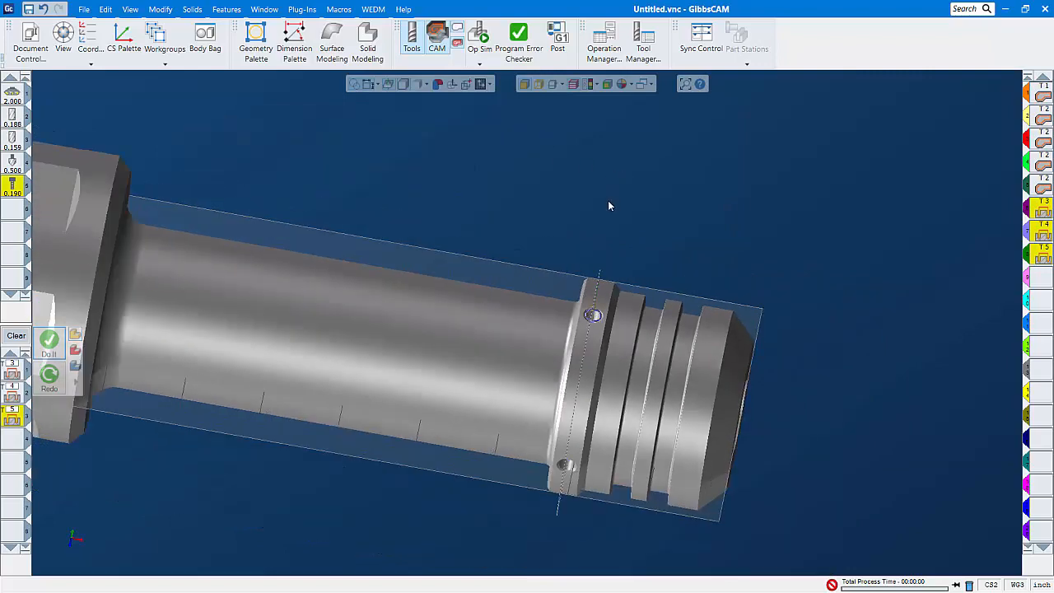
middle_drag(397, 212, 323, 224)
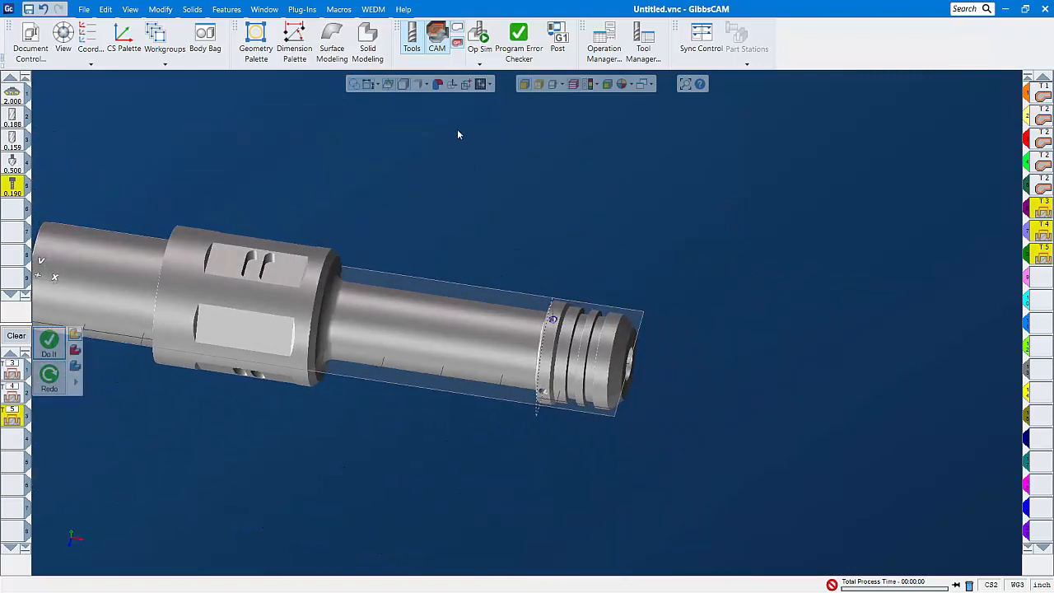
Close the simulation of the block stock and change the imported solid's body type to Stock.
click(484, 37)
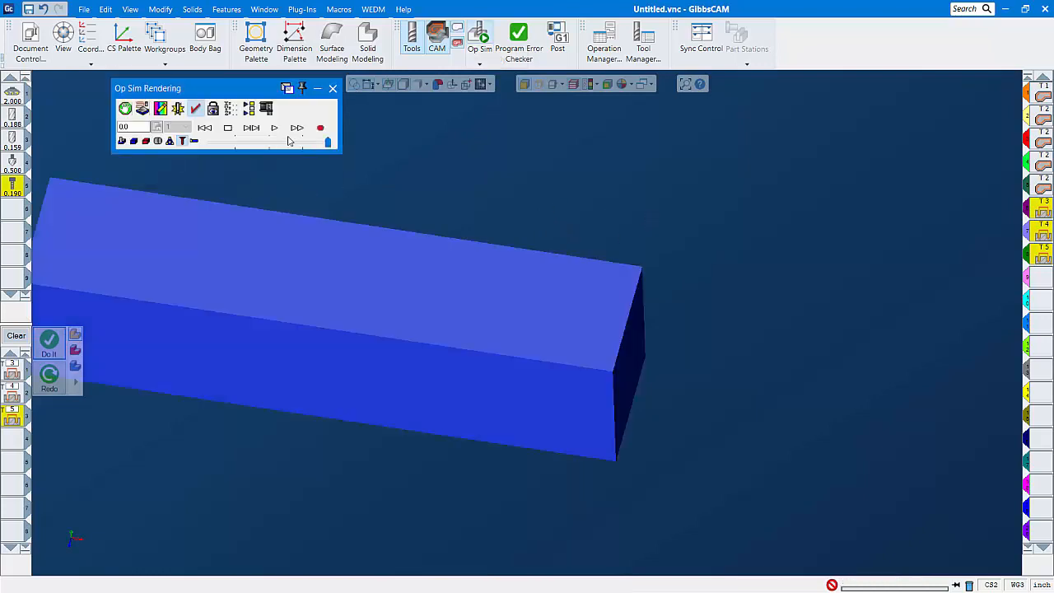
click(333, 88)
right_click(109, 266)
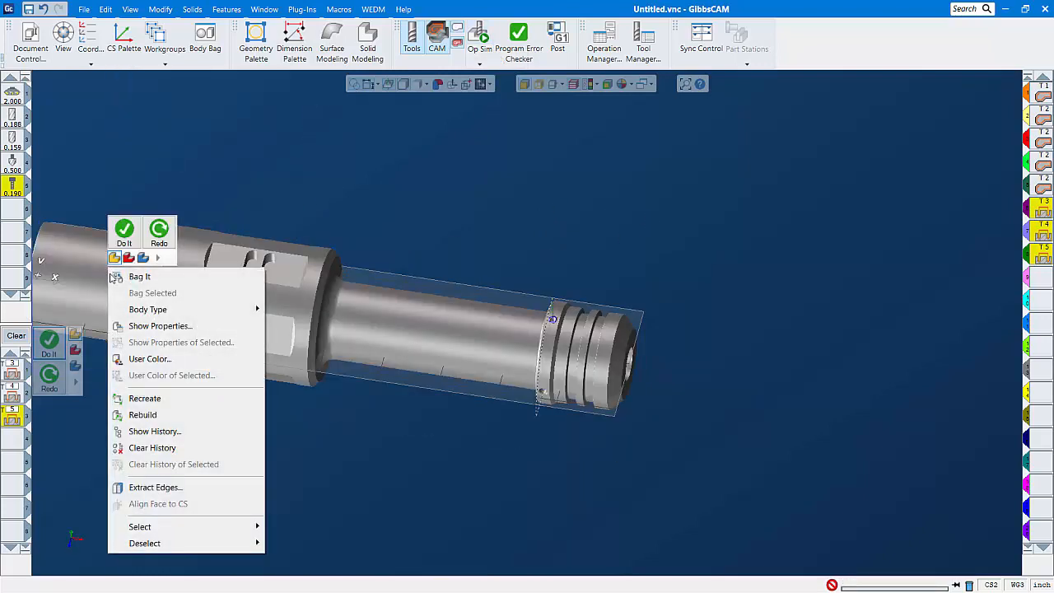
click(159, 326)
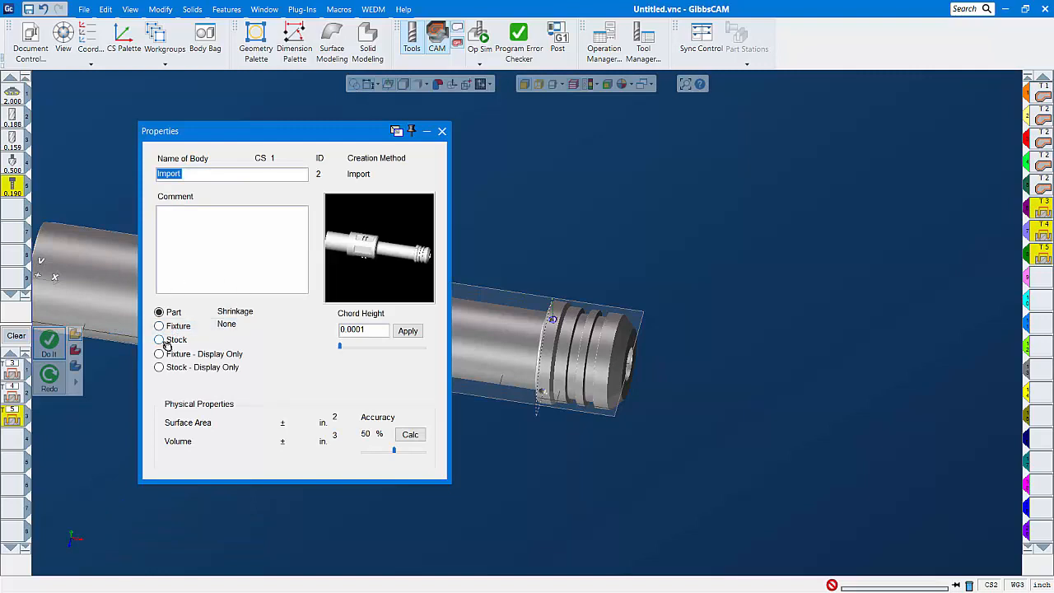
click(159, 339)
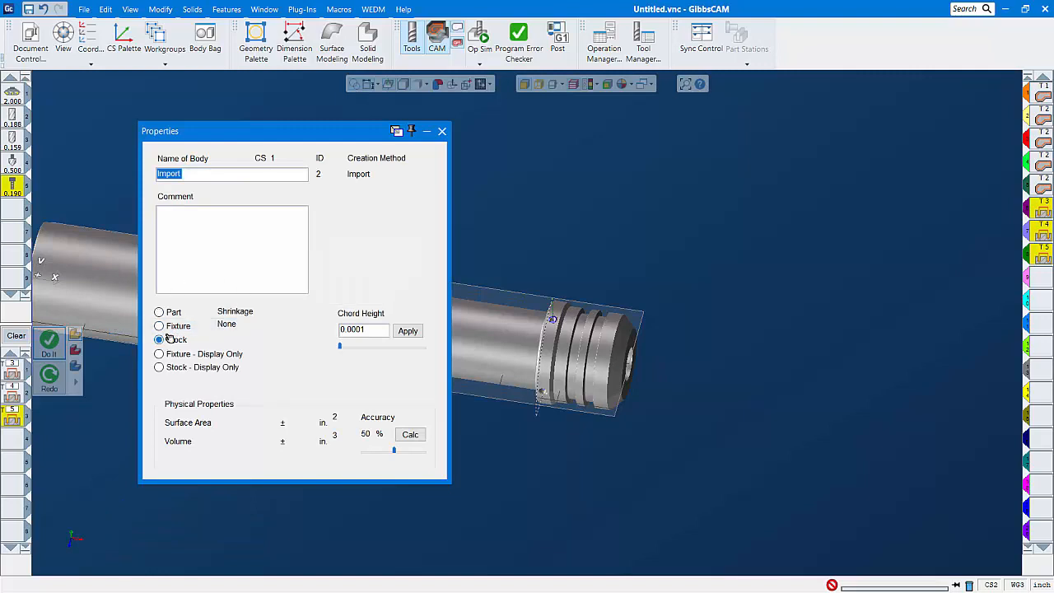
click(442, 132)
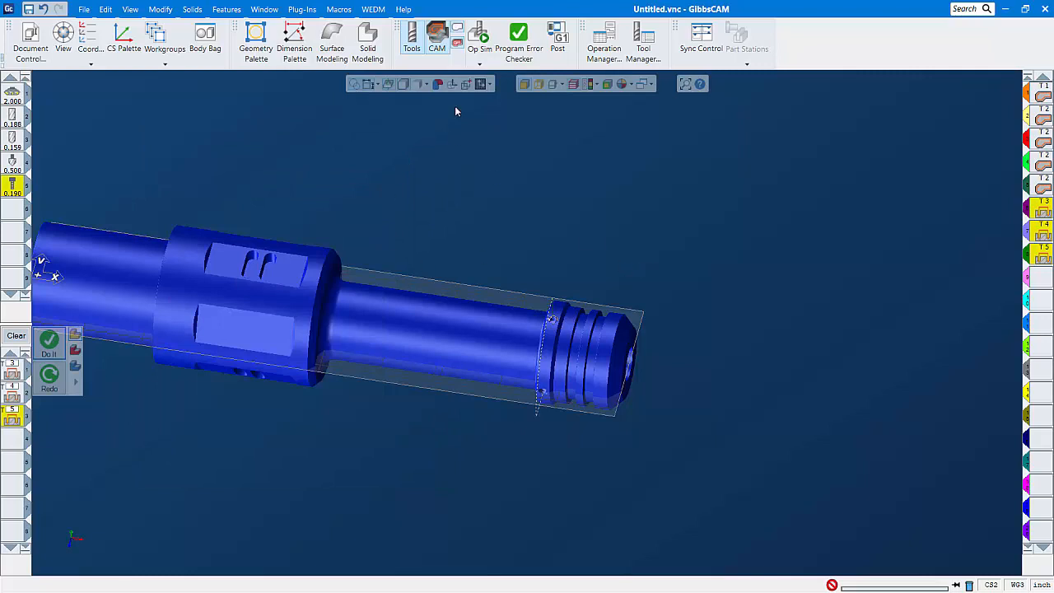
Start the operation simulation on the new stock body and enable the Stop Before Every Tool condition.
click(480, 37)
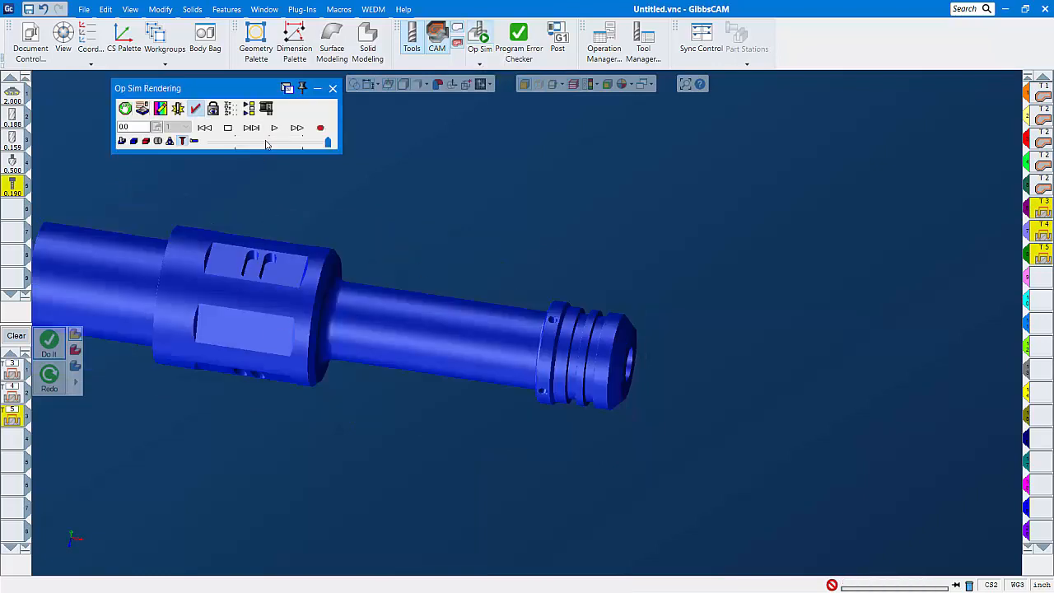
click(275, 128)
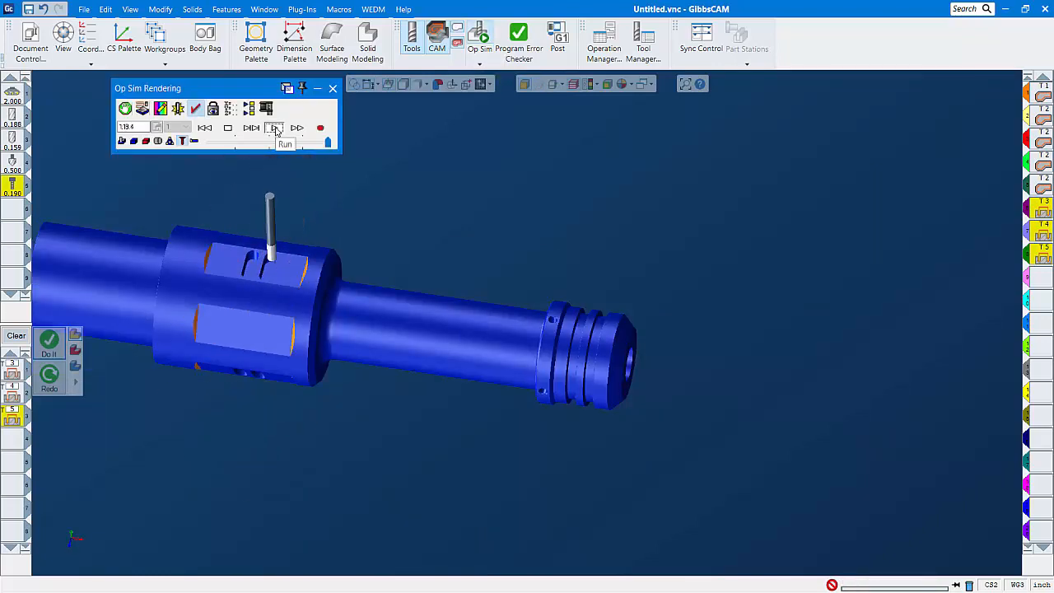
click(125, 109)
click(150, 171)
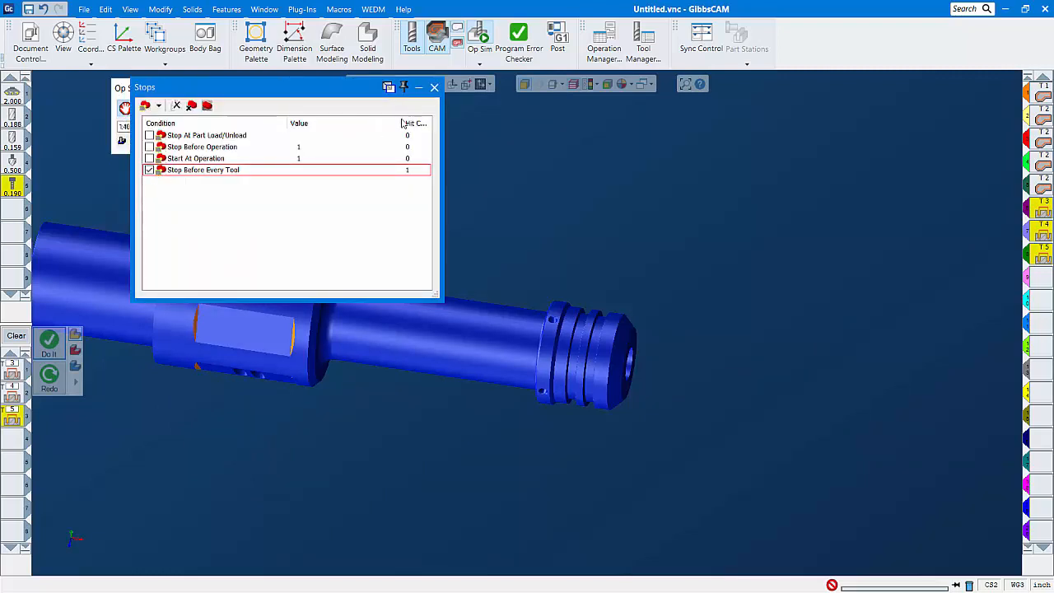
click(434, 87)
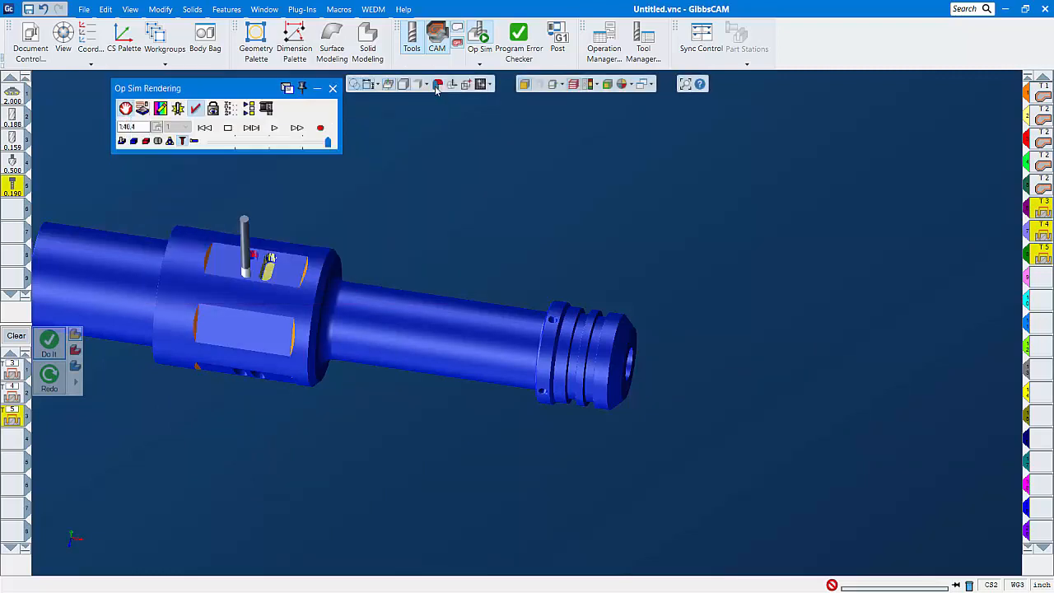
Resume the simulation, reduce its speed, and inspect the drilled hole in the collar.
click(273, 128)
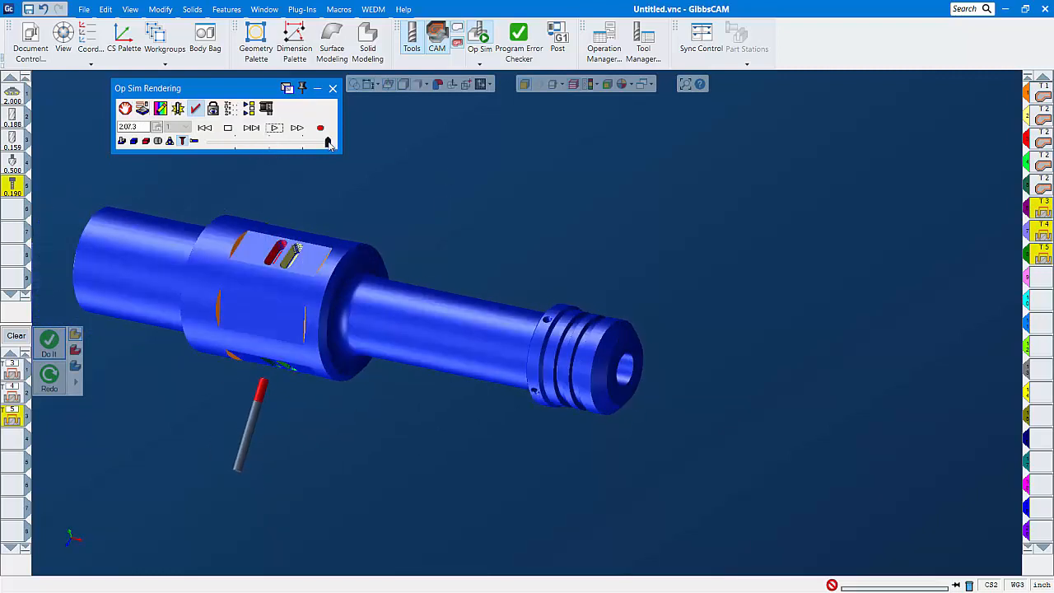
drag(328, 142, 235, 141)
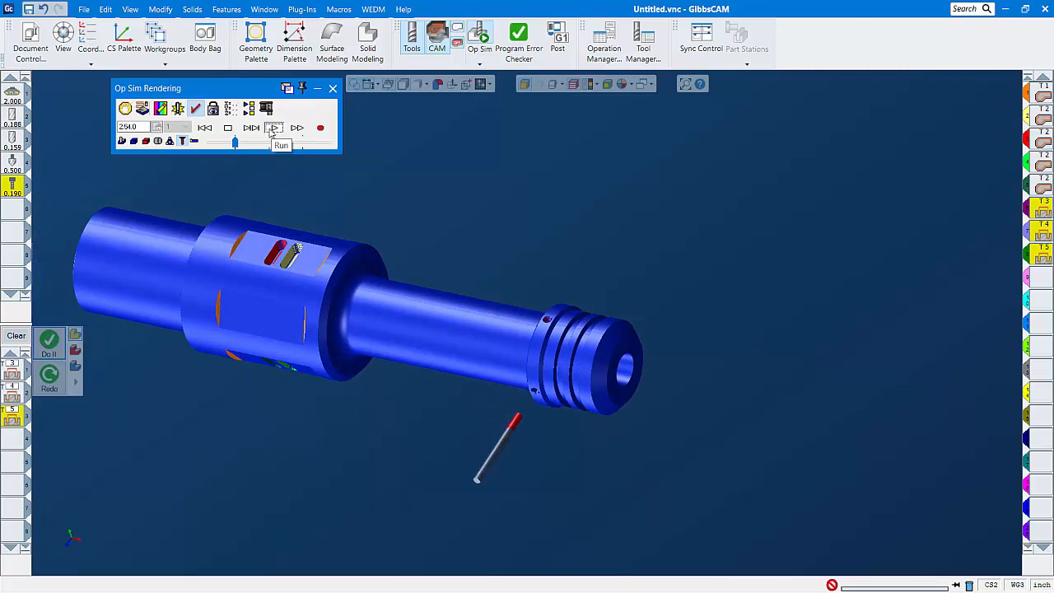
scroll(506, 286, up, 6)
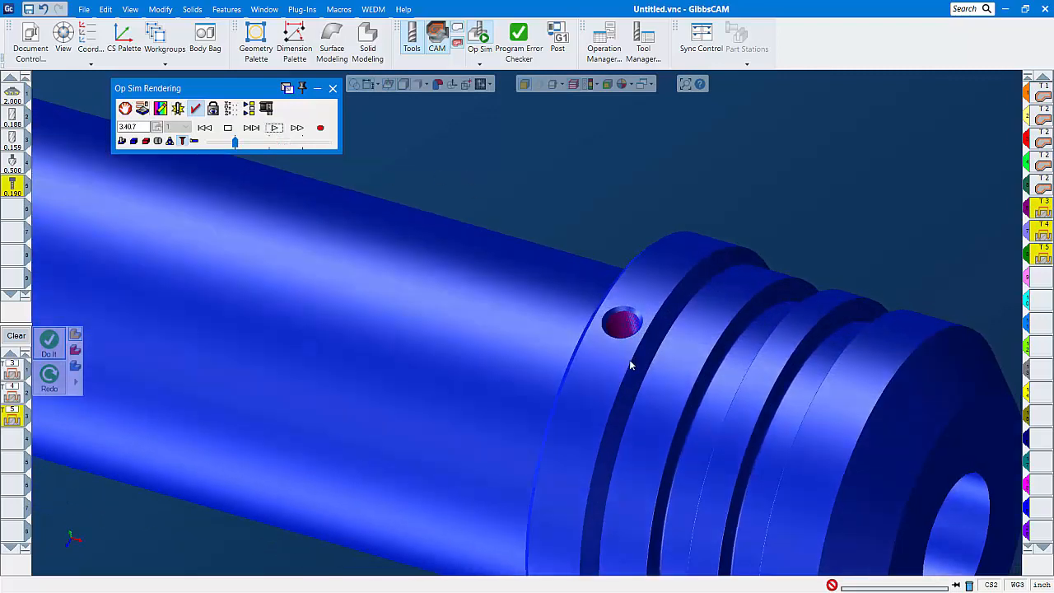
middle_drag(629, 360, 674, 381)
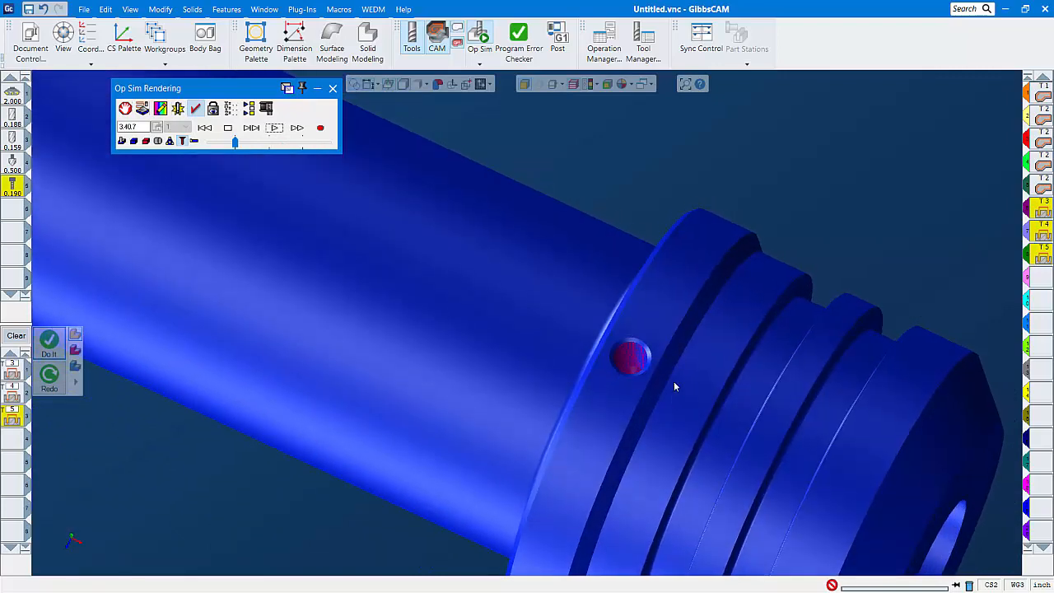
Run the simulation through the countersinking and tapping operations and inspect the finished collar holes.
click(274, 128)
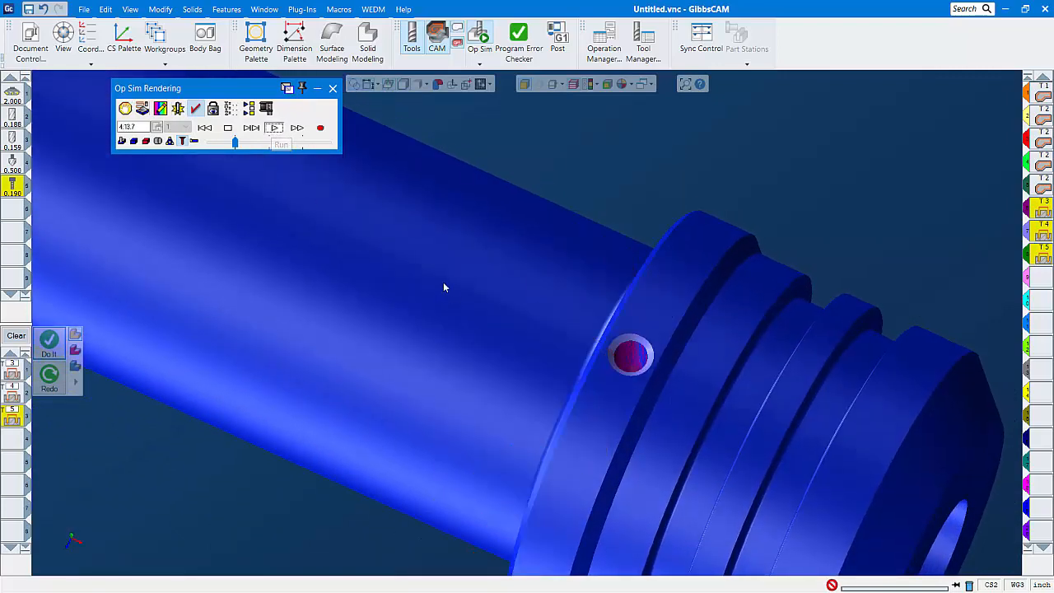
middle_drag(443, 281, 532, 113)
scroll(541, 342, up, 2)
scroll(548, 340, down, 4)
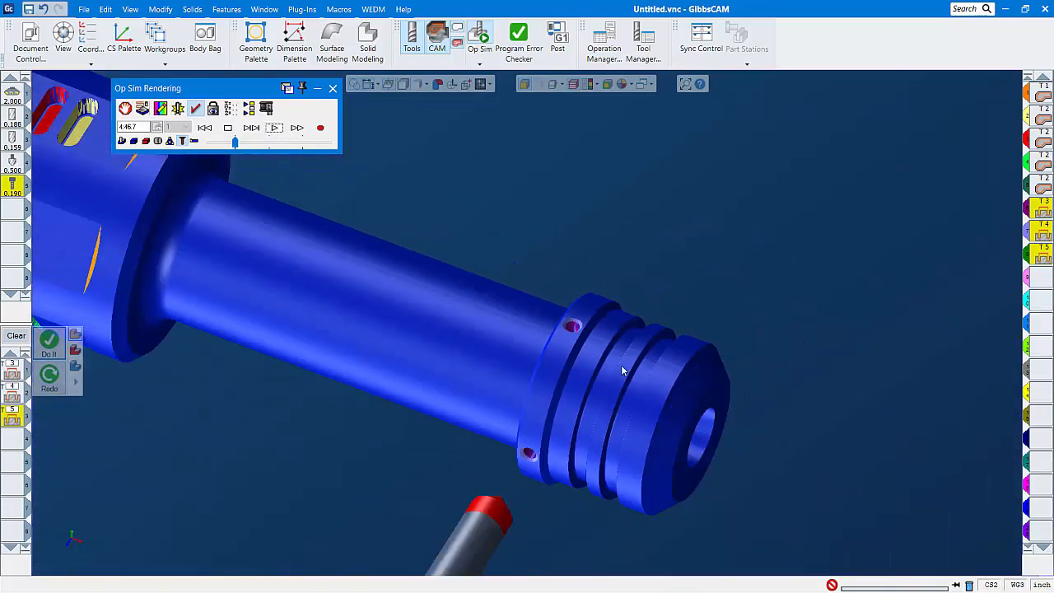
click(274, 128)
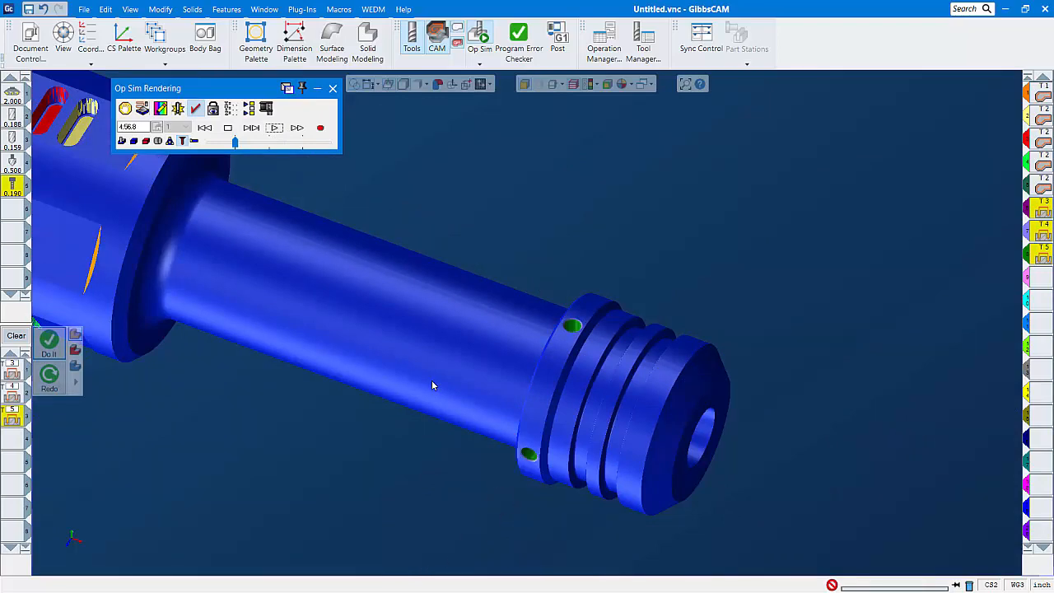
scroll(544, 437, up, 3)
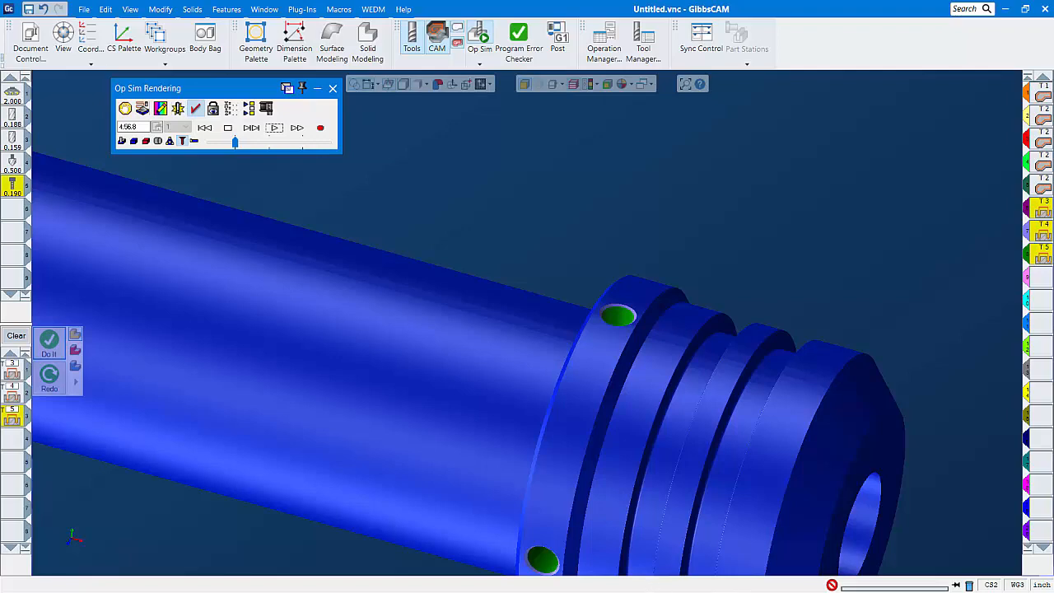
click(1025, 9)
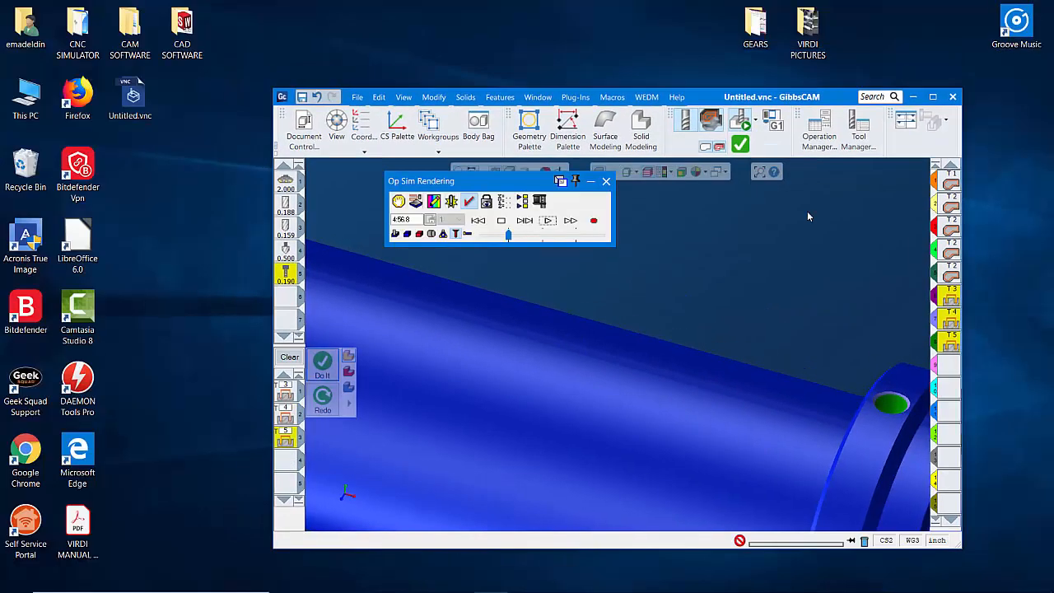
mouse_move(621, 589)
click(559, 581)
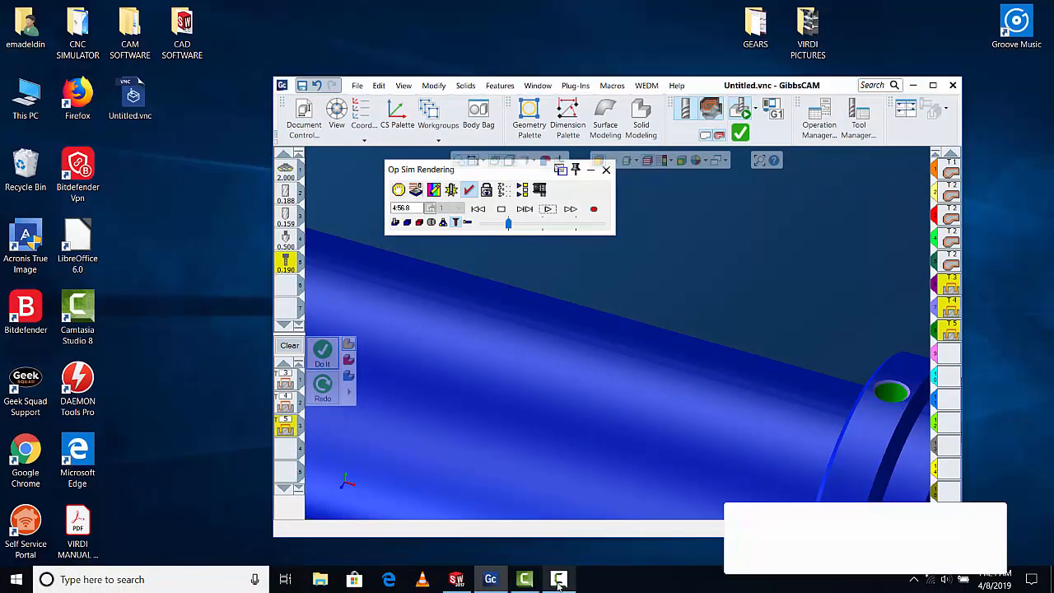